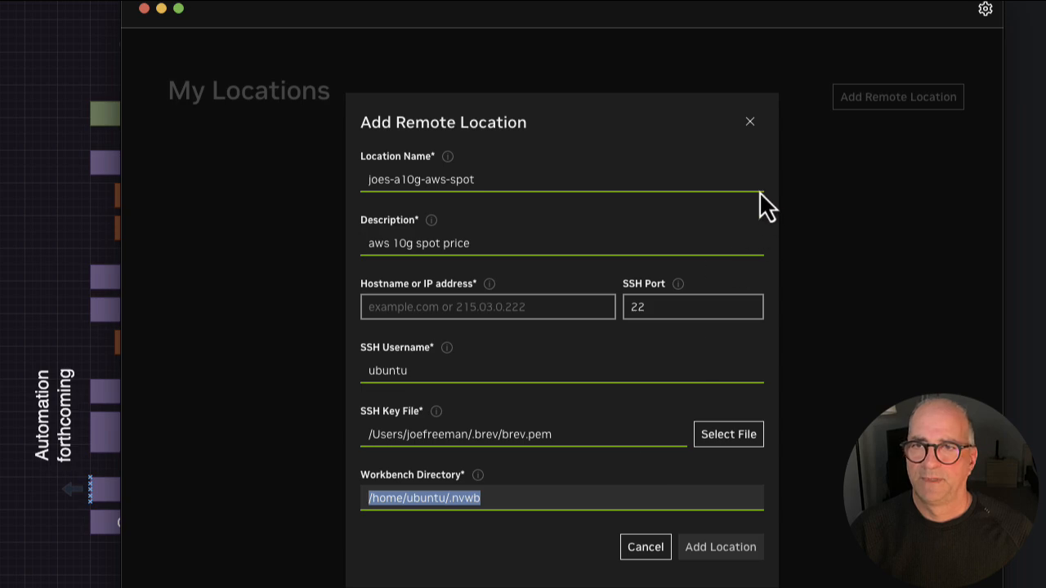
# Discard the filled-in remote location and start a blank Add Remote Location form.
pyautogui.click(751, 123)
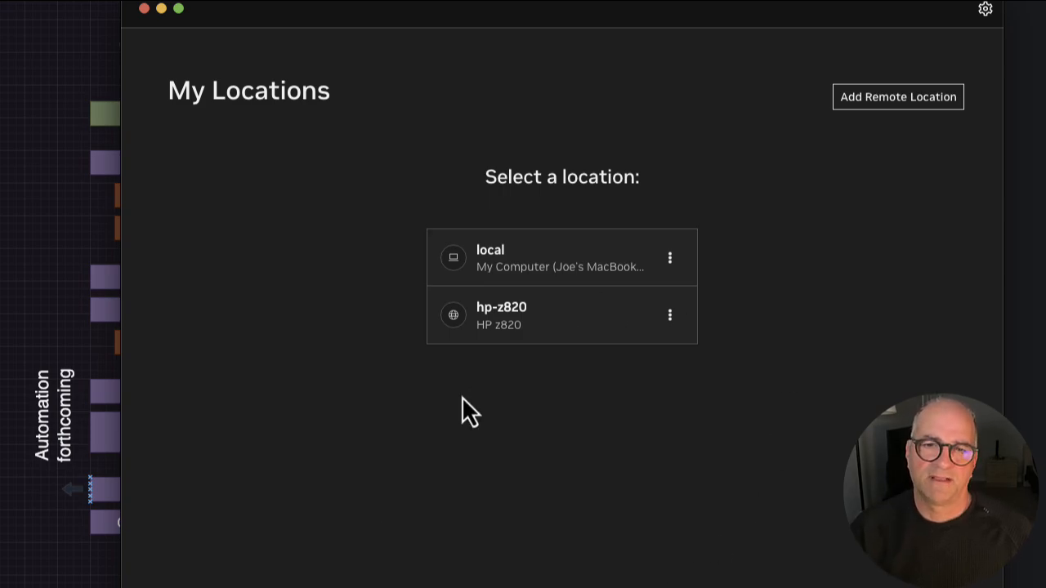
pyautogui.click(903, 103)
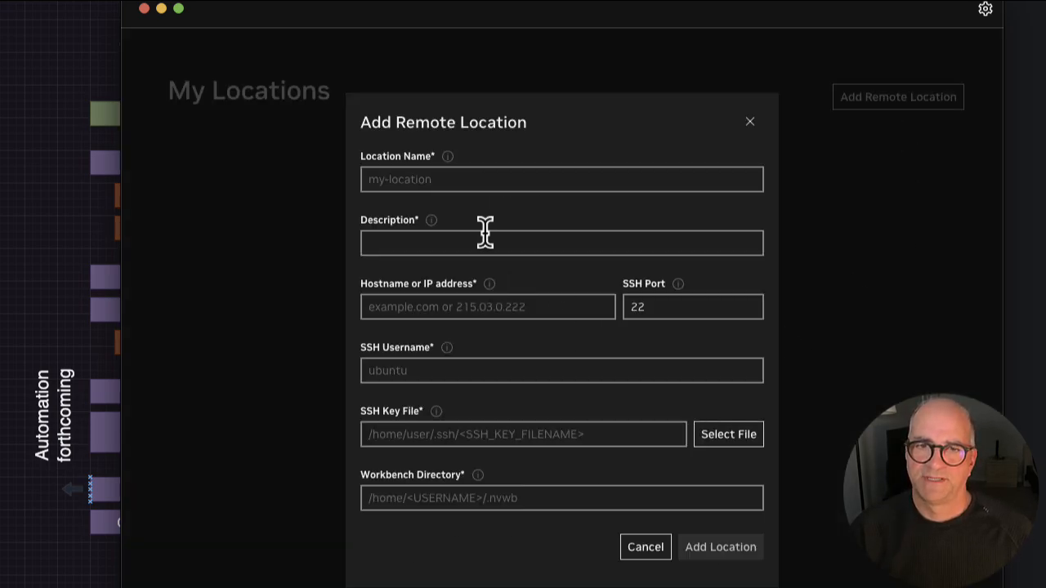
pyautogui.click(474, 189)
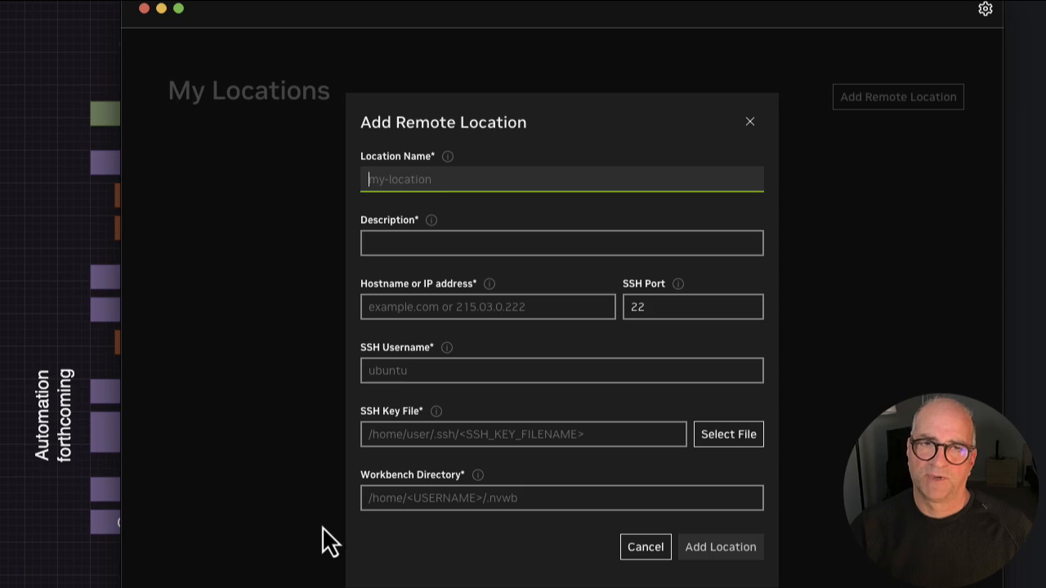
# Switch to the terminal, display the Brev CLI help and list the instances with brev ls.
pyautogui.click(42, 523)
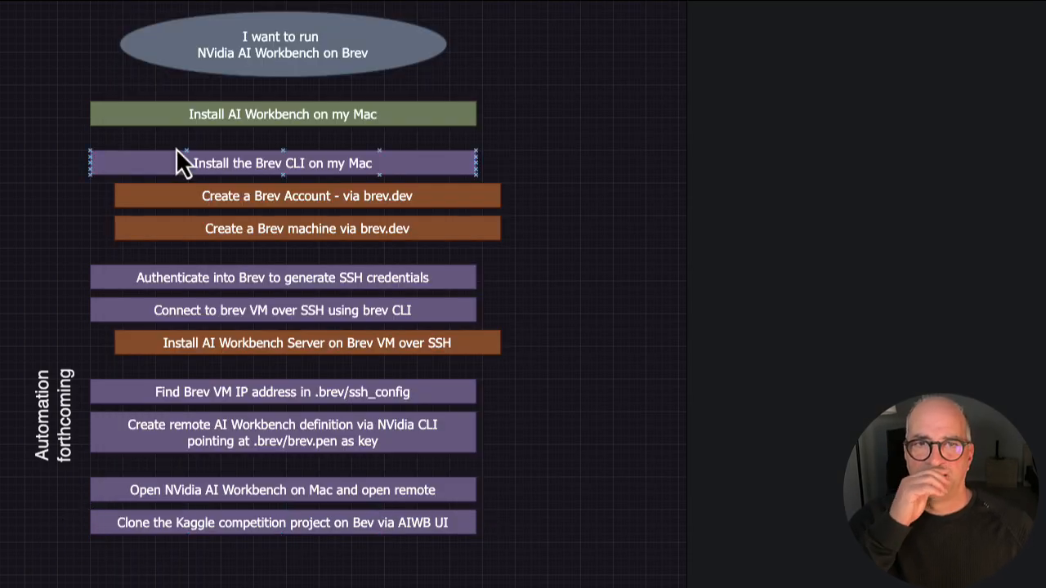
pyautogui.click(214, 162)
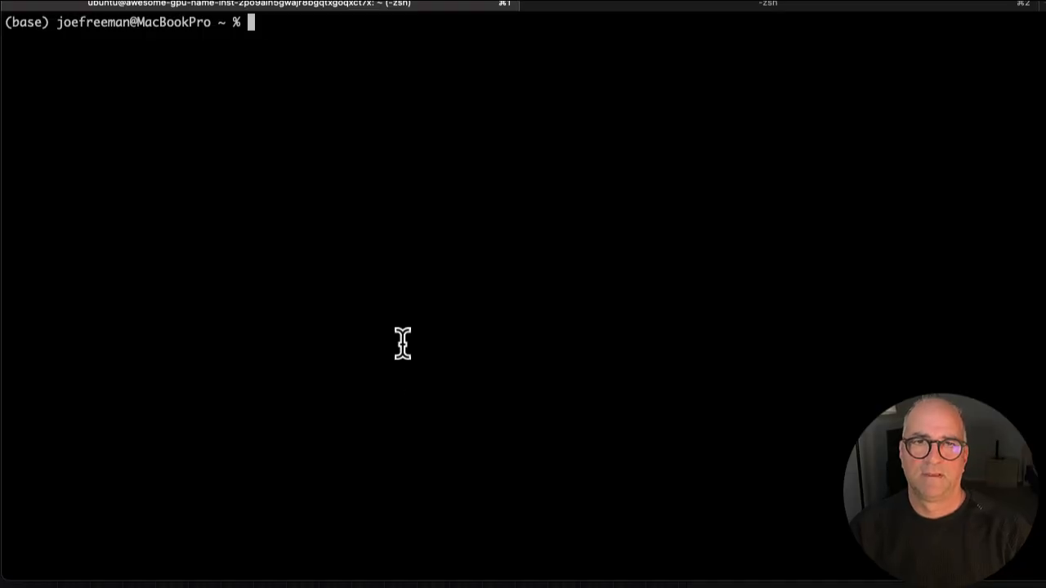
pyautogui.write('bre')
pyautogui.write('v help')
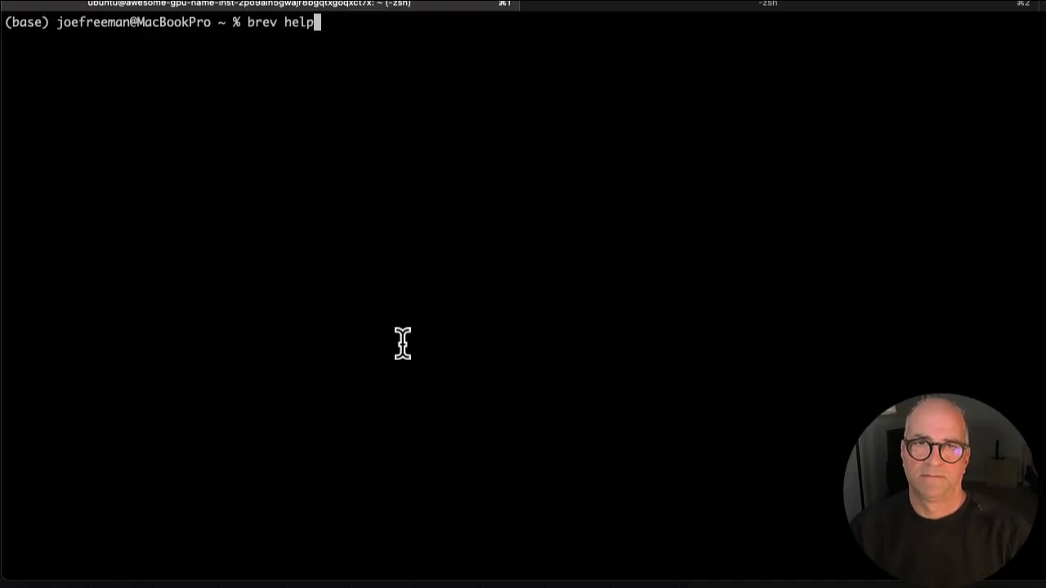
pyautogui.press('Return')
pyautogui.write('brev ls')
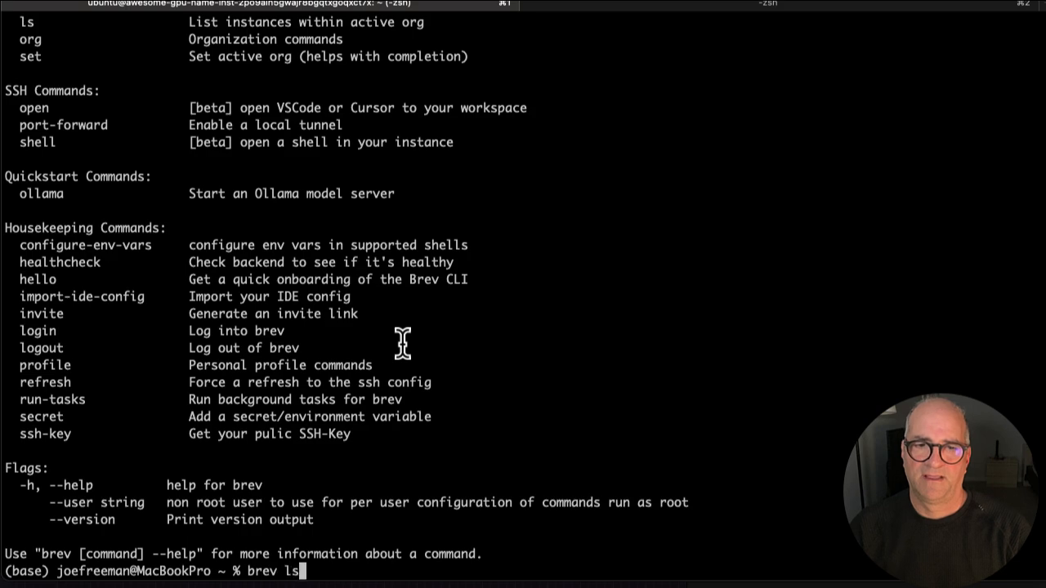
pyautogui.press('Return')
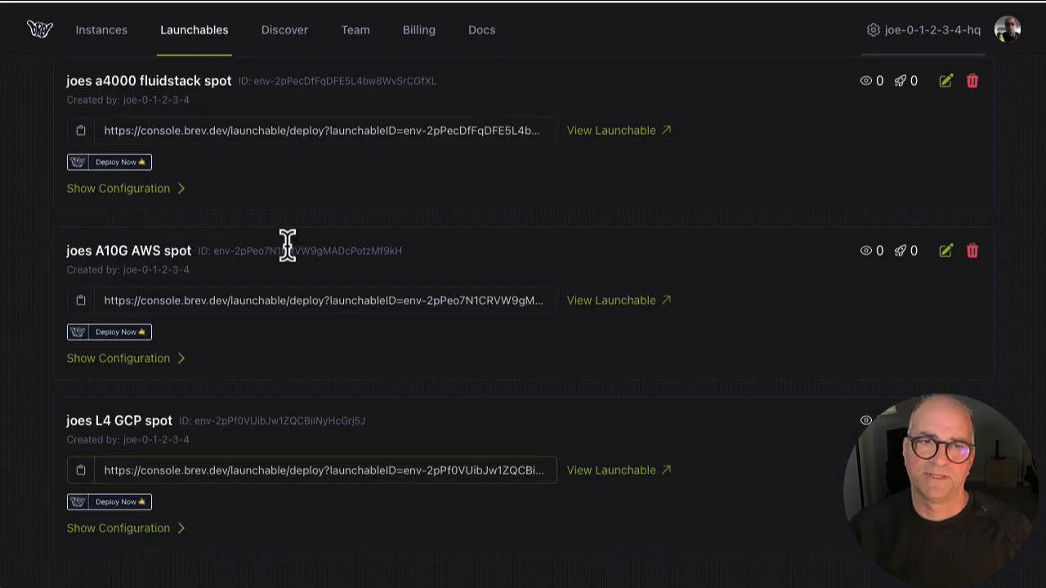
# Review the configuration of the A6000 Lambda Spot launchable in the Brev console and collapse it again.
pyautogui.scroll(4, 295, 345)
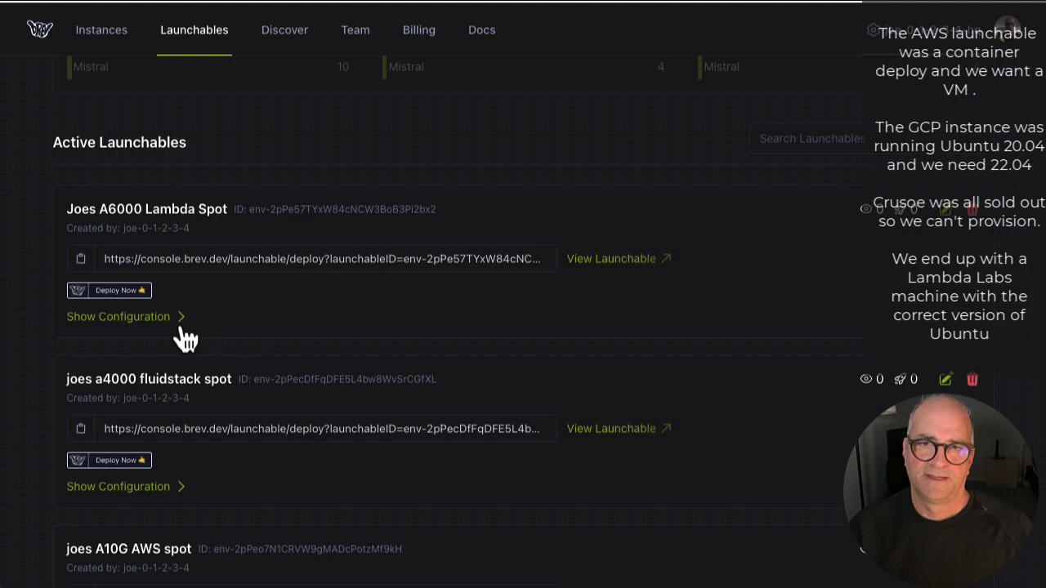
pyautogui.click(164, 324)
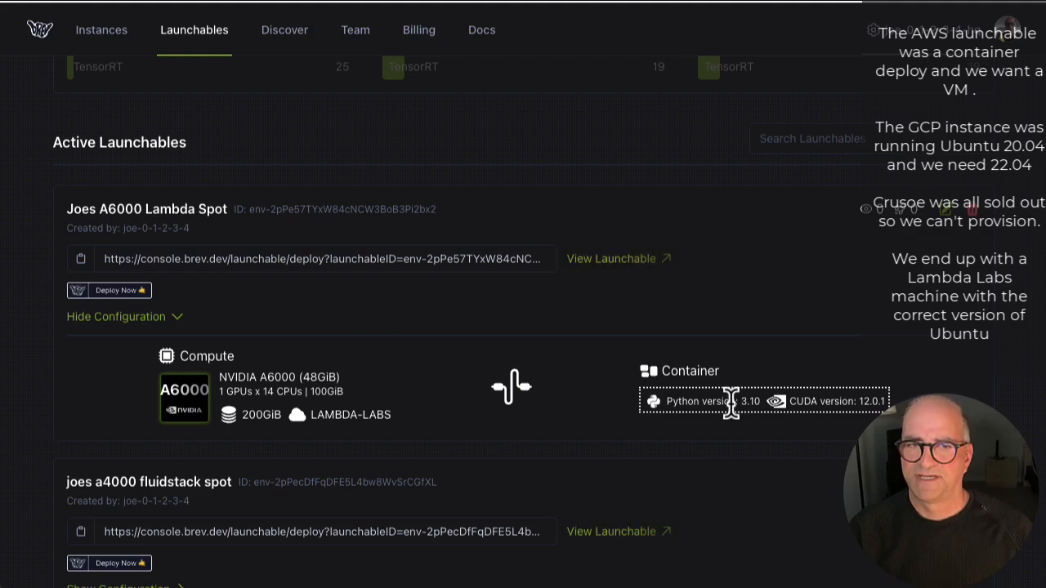
pyautogui.click(92, 320)
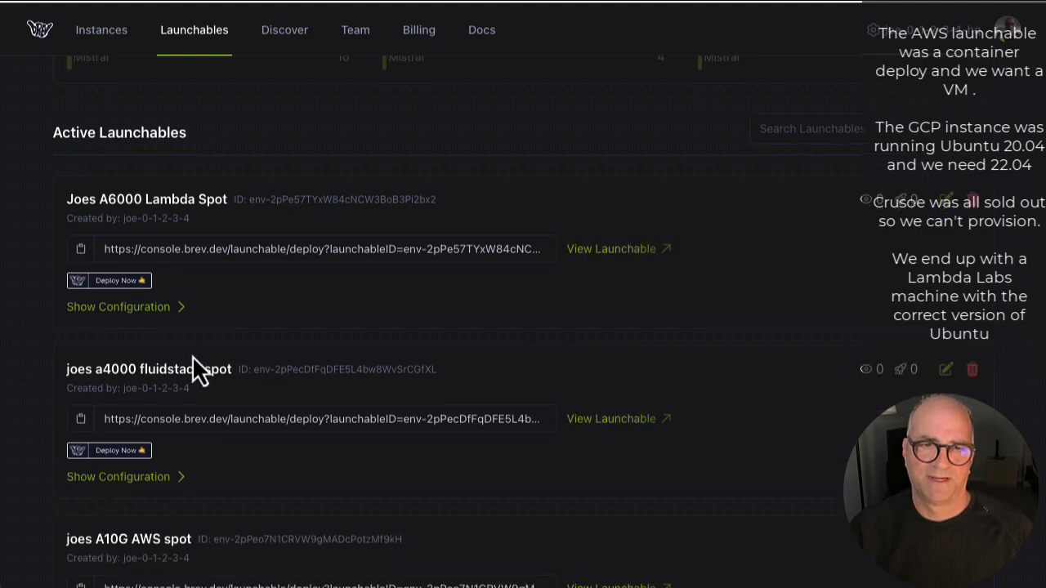
# Examine the compute and container configurations of the A10G AWS spot and L4 GCP spot launchables.
pyautogui.scroll(-3, 192, 367)
pyautogui.scroll(-1, 199, 369)
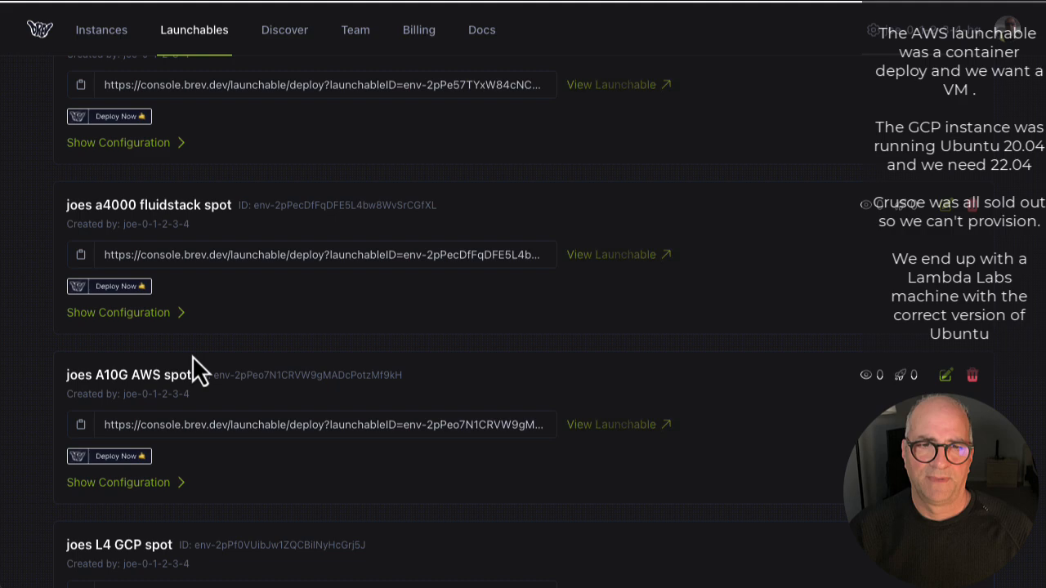
pyautogui.click(108, 483)
pyautogui.scroll(-3, 293, 434)
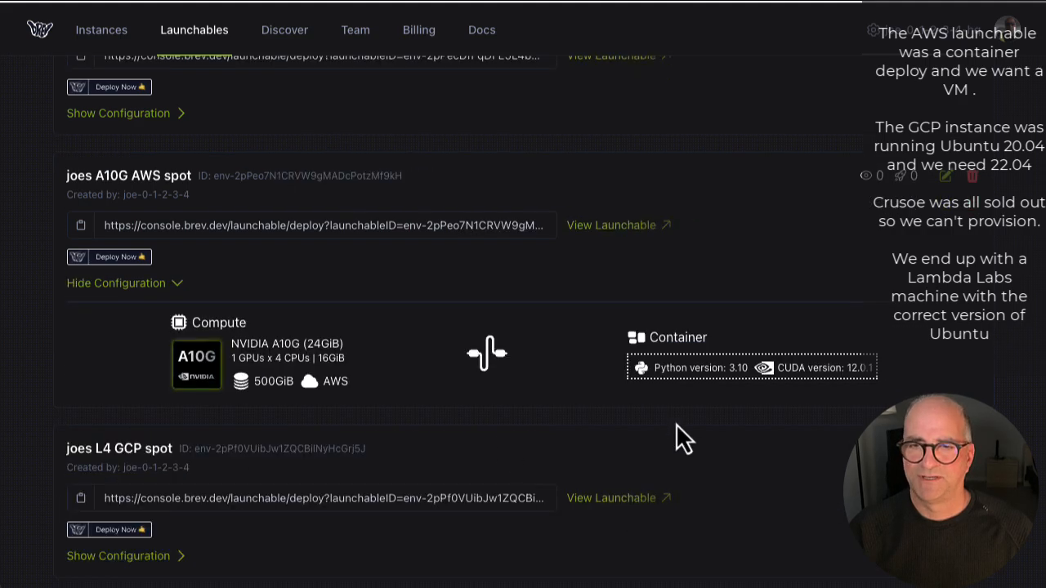
pyautogui.click(94, 294)
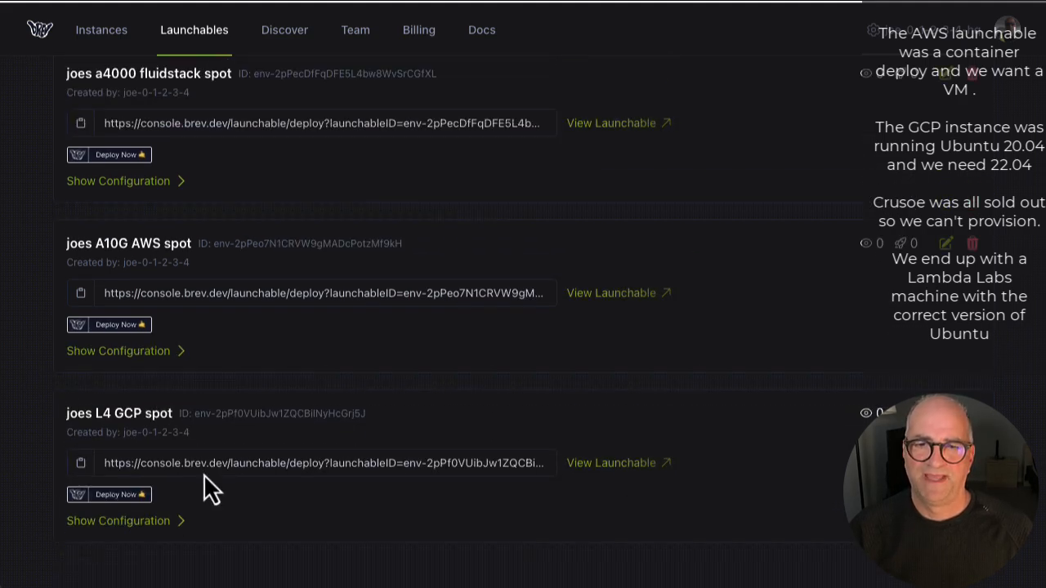
pyautogui.click(145, 529)
pyautogui.scroll(-2, 145, 540)
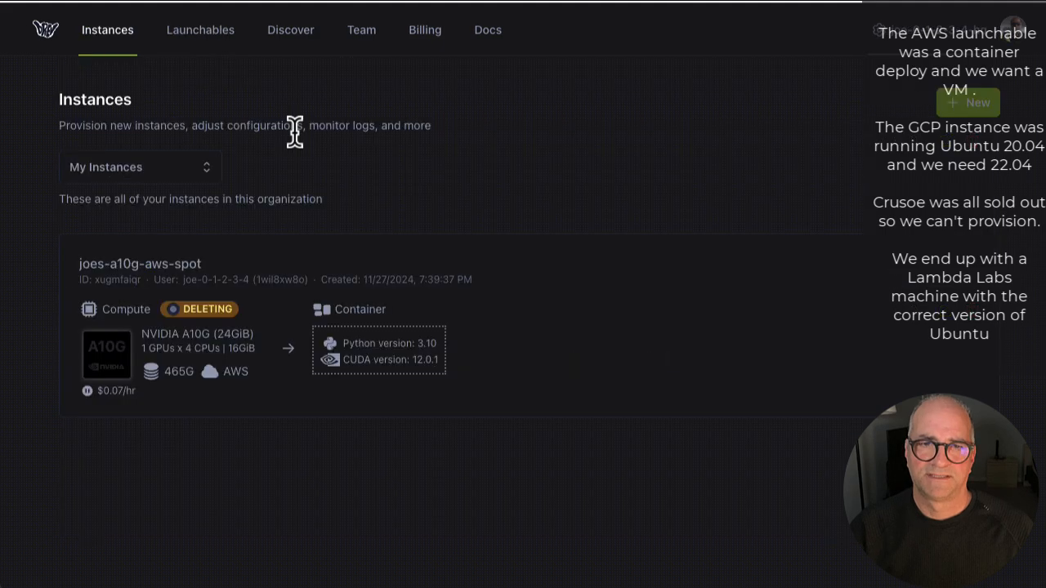
# Open the compute choices for a new instance in VM Mode with Jupyter preinstalled.
pyautogui.click(969, 102)
pyautogui.click(631, 174)
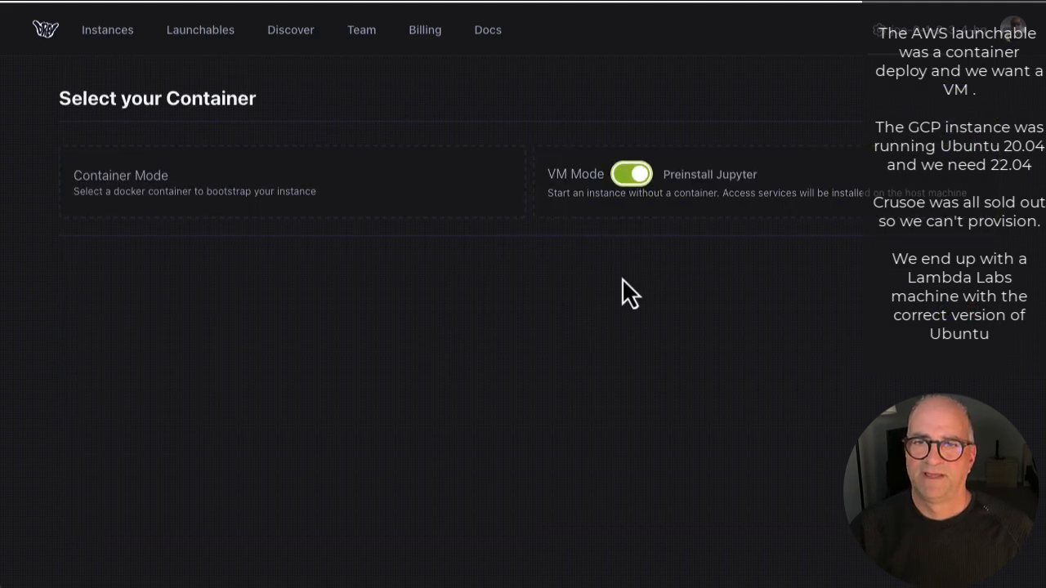
pyautogui.click(789, 171)
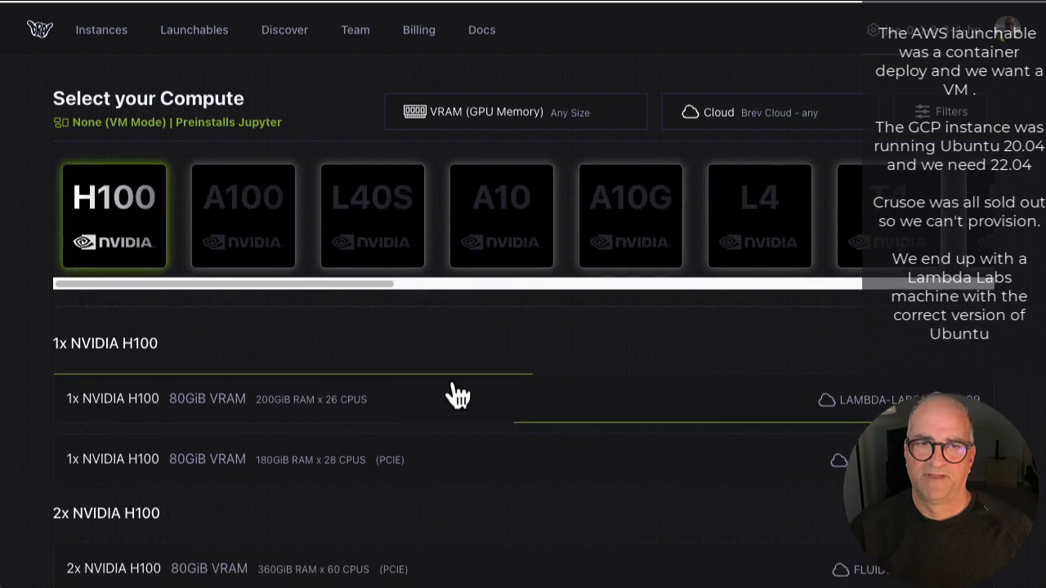
# Browse the available compute offers for the P4, M60 and P100 GPUs, checking their specifications and providers.
pyautogui.moveTo(591, 318); pyautogui.dragTo(782, 309)
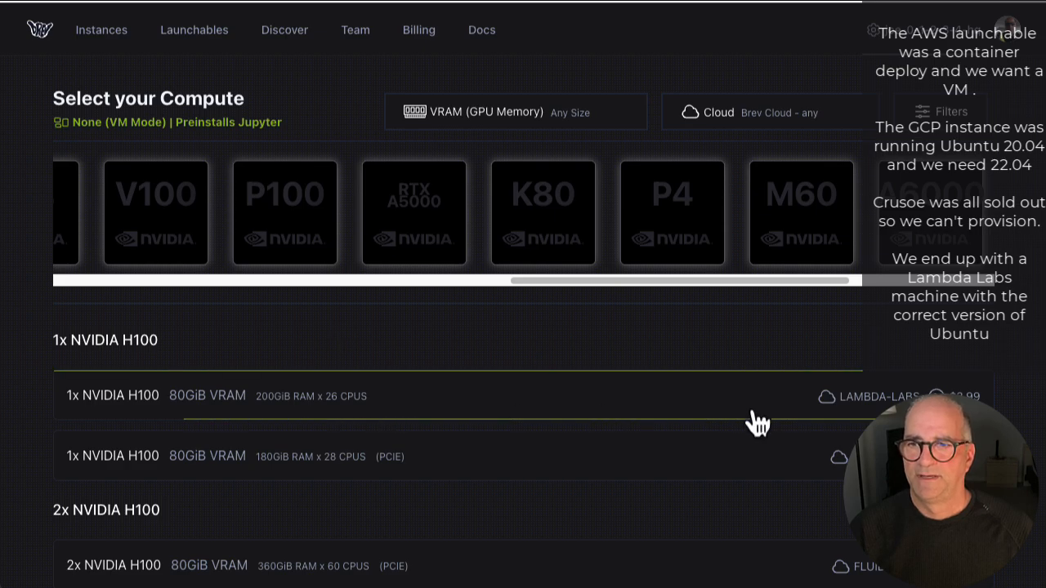
pyautogui.scroll(-2, 676, 476)
pyautogui.scroll(2, 676, 483)
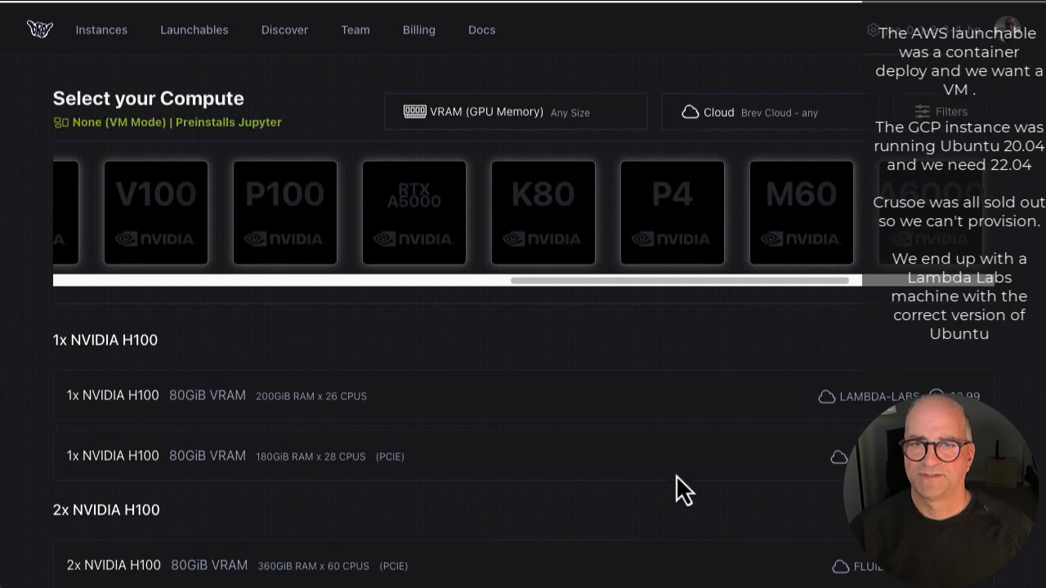
pyautogui.click(654, 226)
pyautogui.scroll(-4, 646, 450)
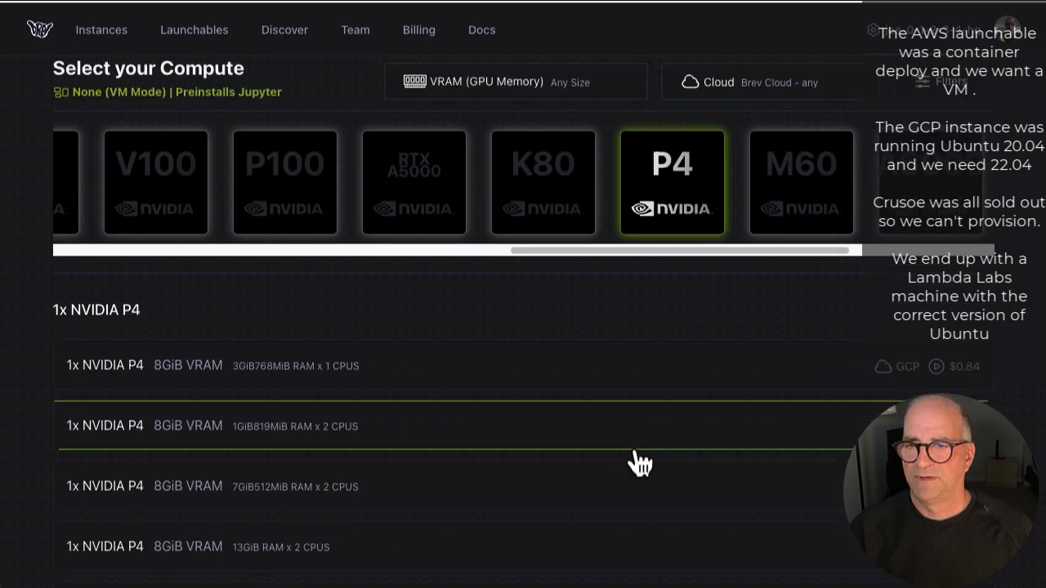
pyautogui.scroll(4, 635, 463)
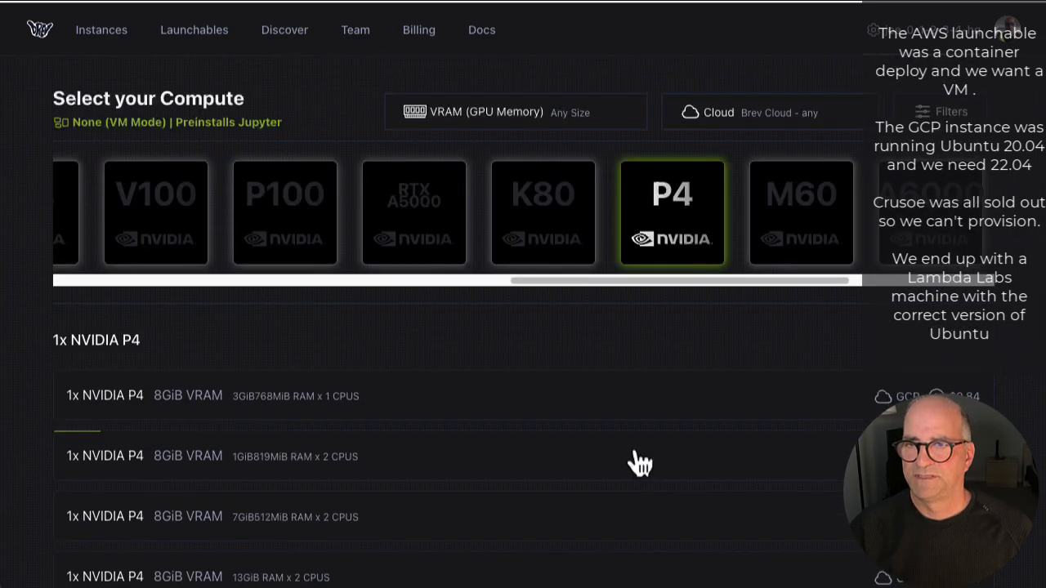
pyautogui.click(825, 239)
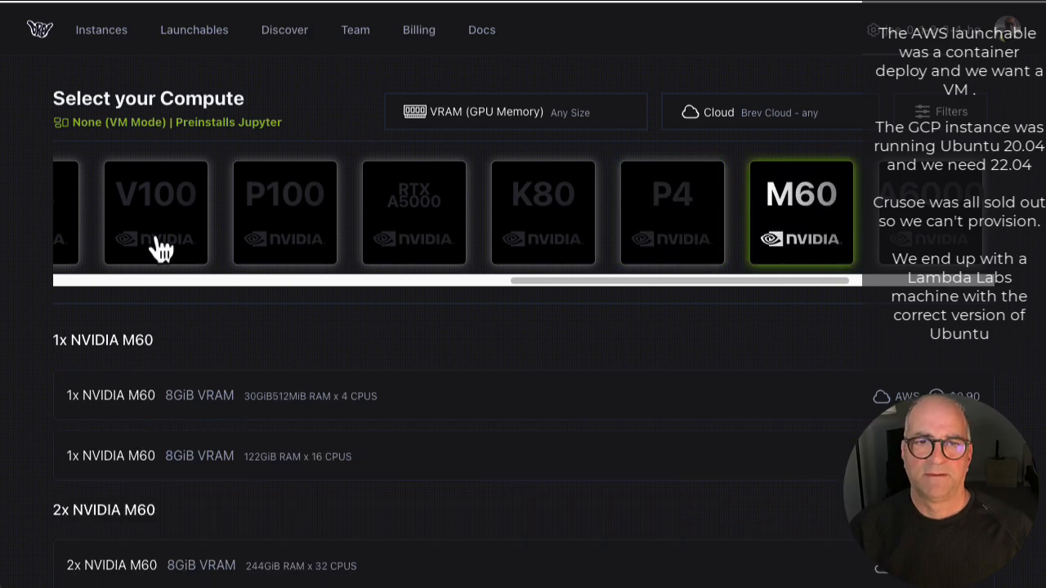
pyautogui.click(308, 242)
pyautogui.scroll(-5, 686, 483)
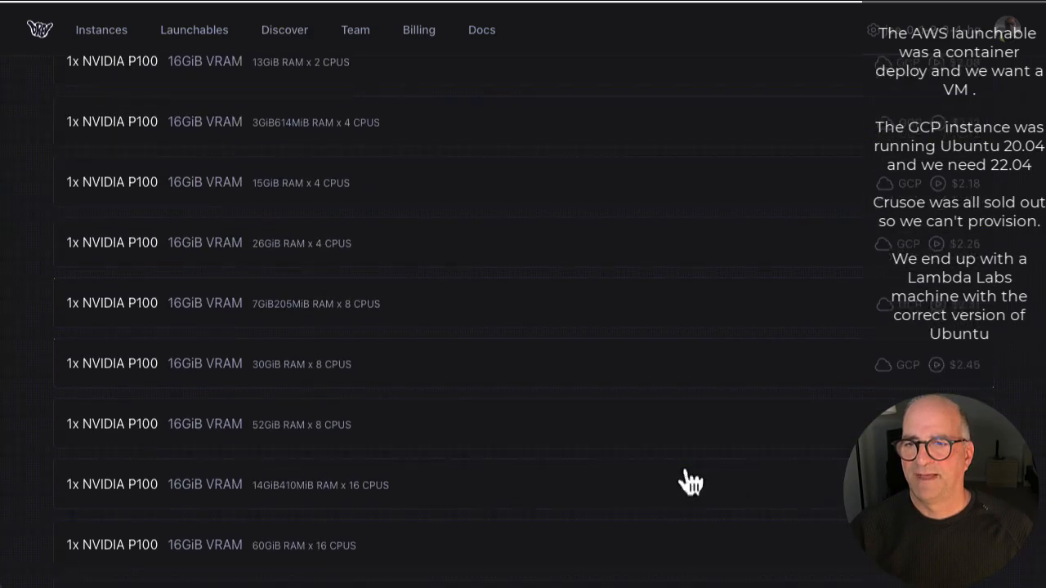
pyautogui.scroll(5, 684, 483)
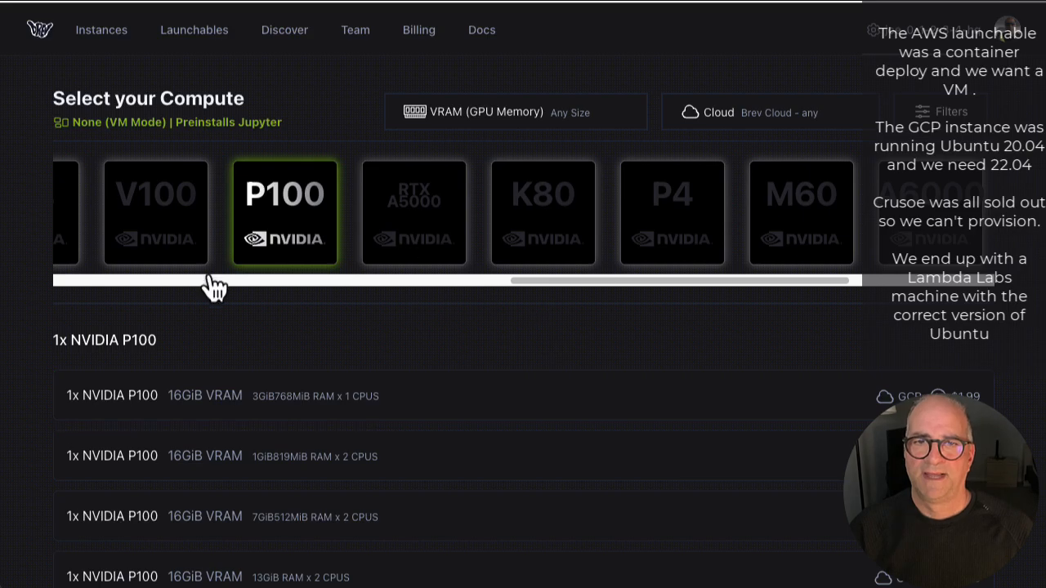
# Deploy the L4 GCP spot launchable in VM Mode and open its instance page.
pyautogui.click(228, 43)
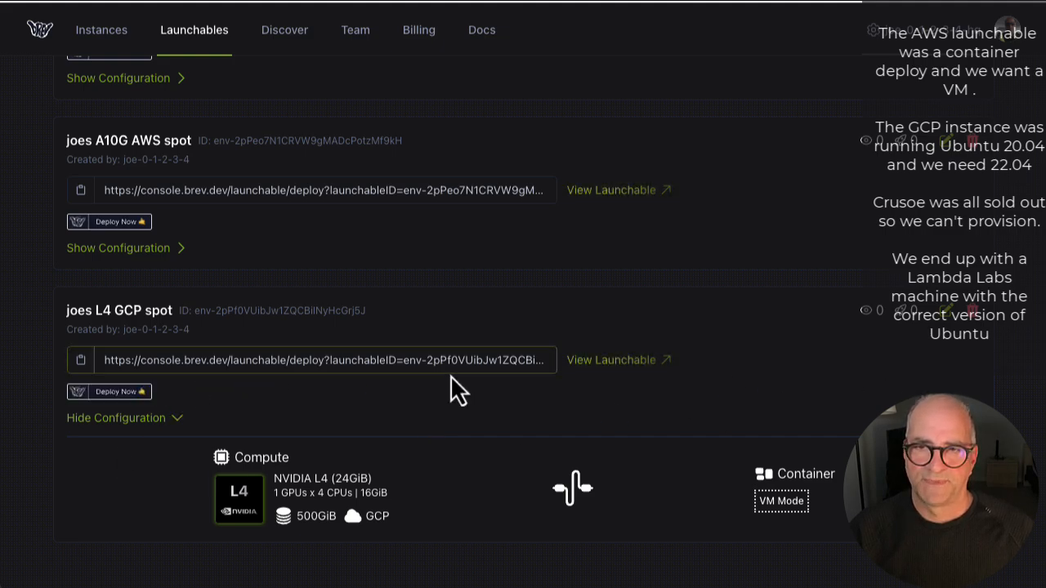
pyautogui.click(595, 365)
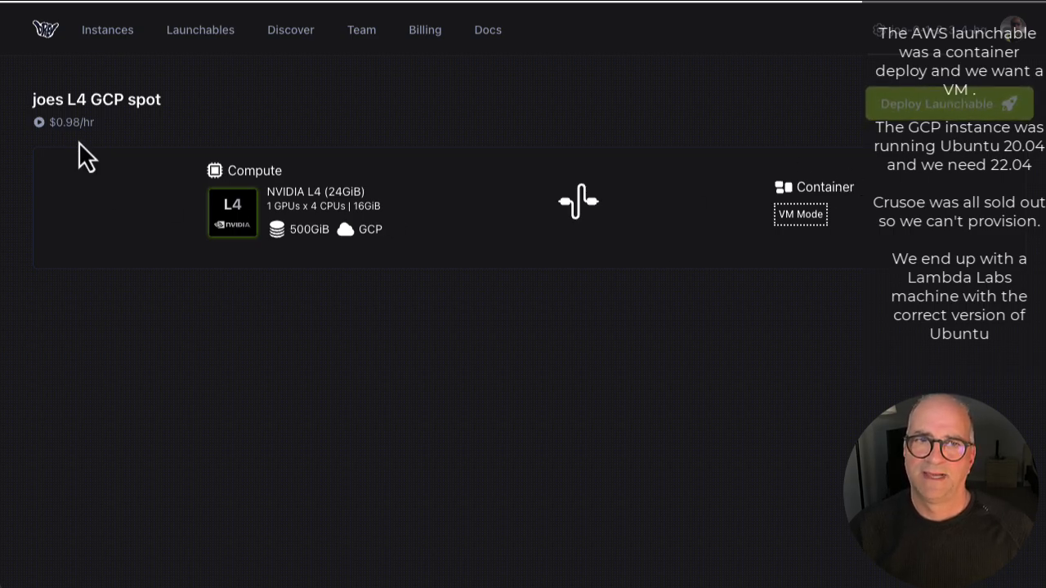
pyautogui.click(939, 104)
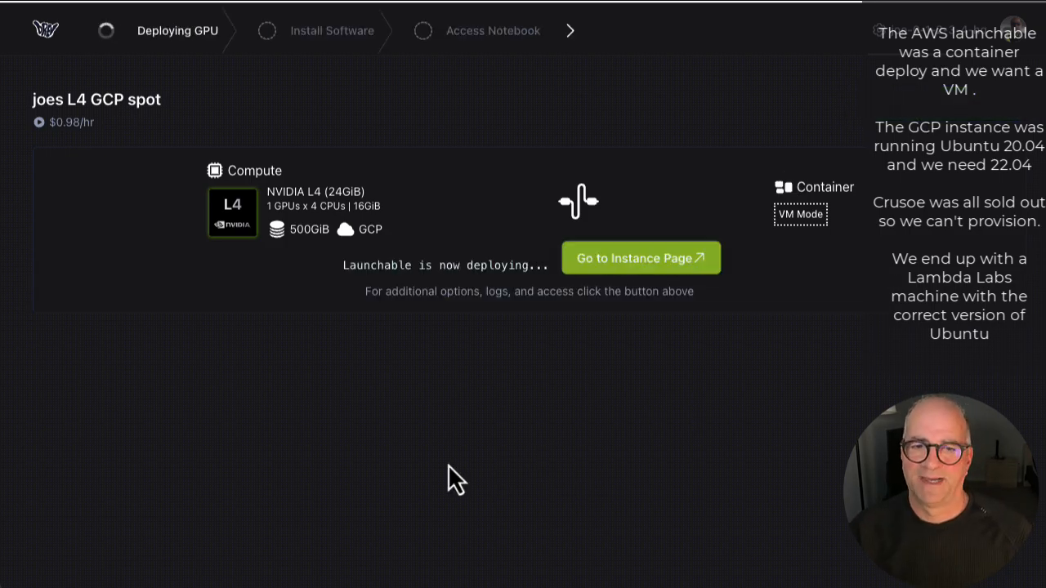
pyautogui.click(643, 262)
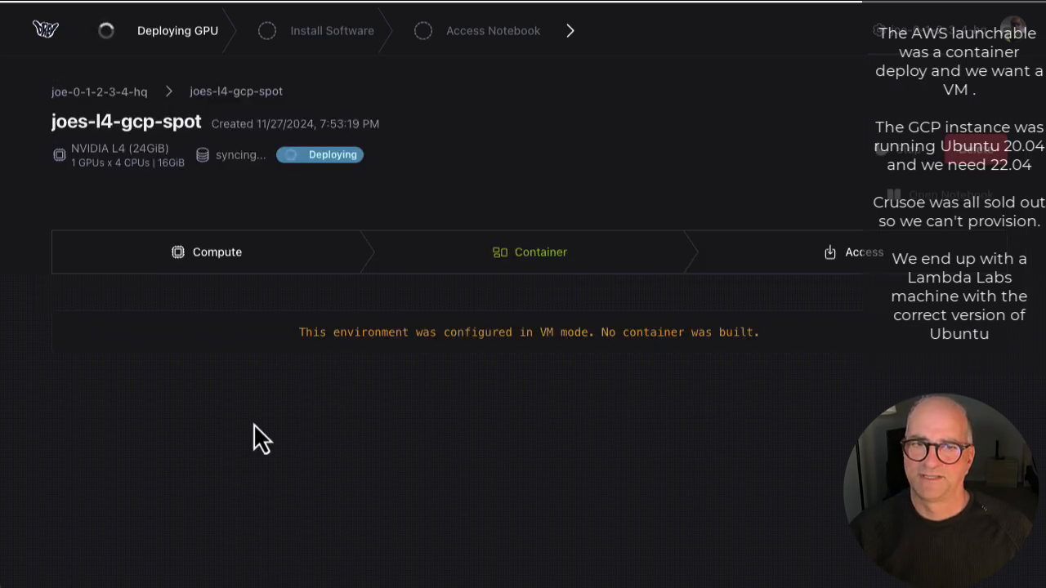
# Switch to the terminal and list the Brev instances again with brev ls.
pyautogui.press('super+Tab')
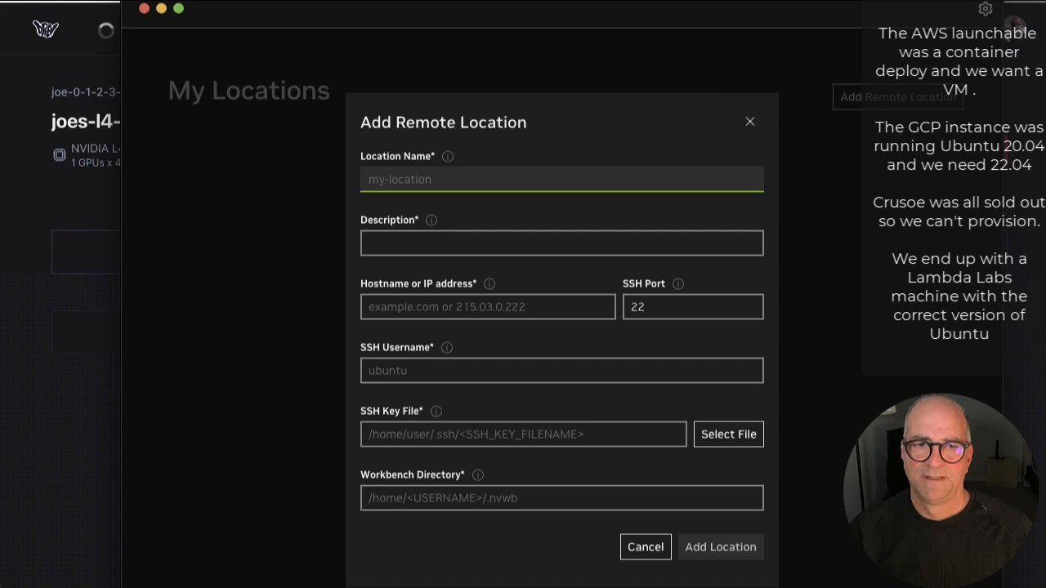
pyautogui.press('super+Tab')
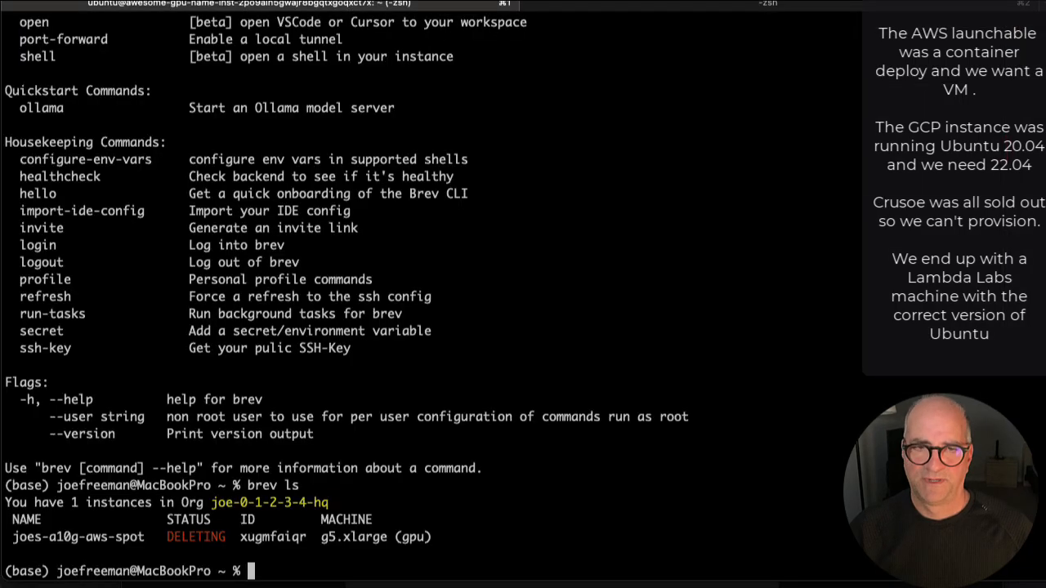
pyautogui.press('Up')
pyautogui.press('Return')
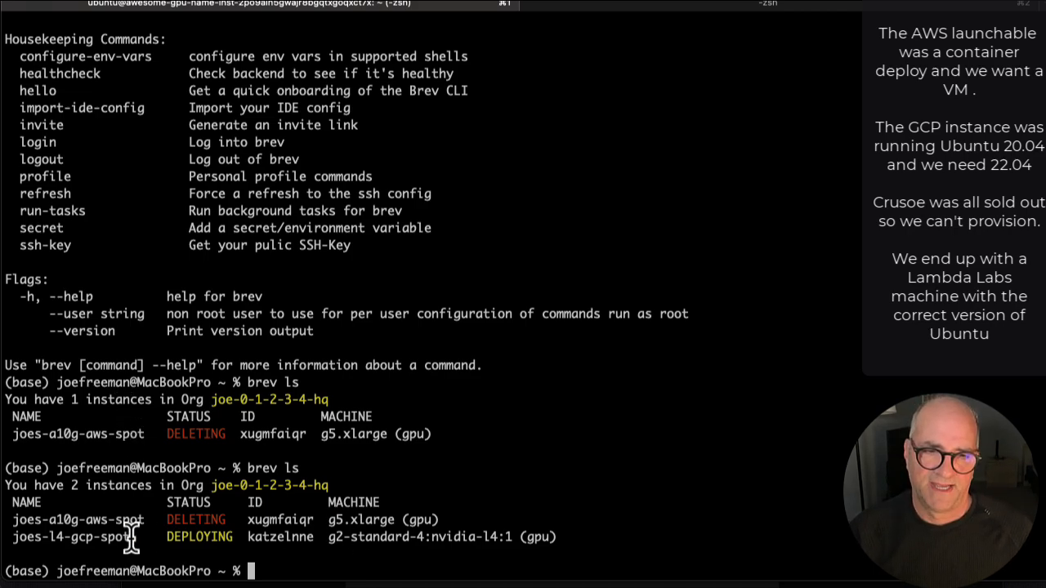
# Copy the L4 GCP spot instance's name into AI Workbench as the remote location name and set the description to "gcp some something".
pyautogui.moveTo(131, 537); pyautogui.dragTo(8, 551)
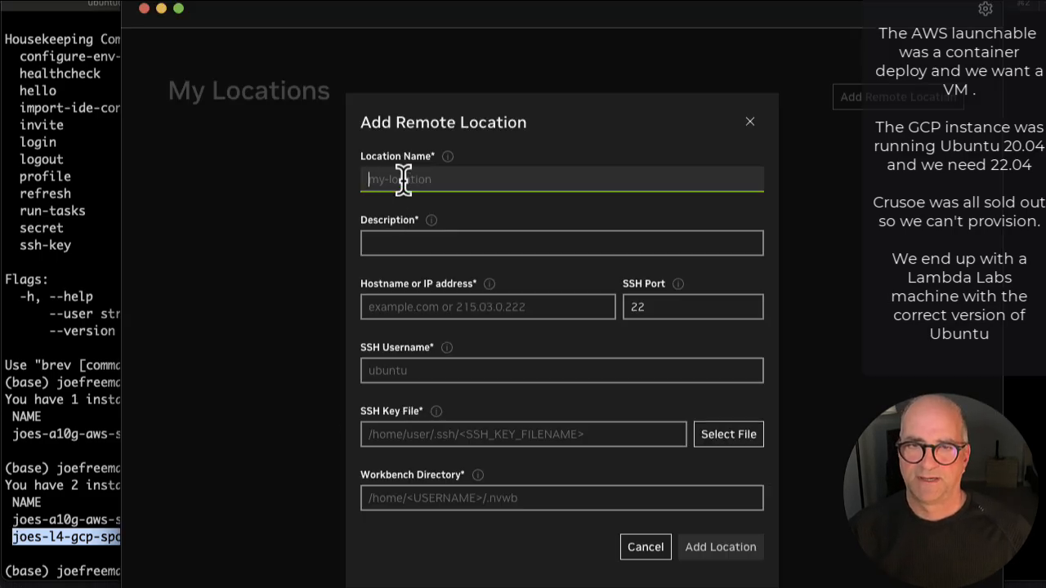
pyautogui.write('joes-l4-gcp-spot')
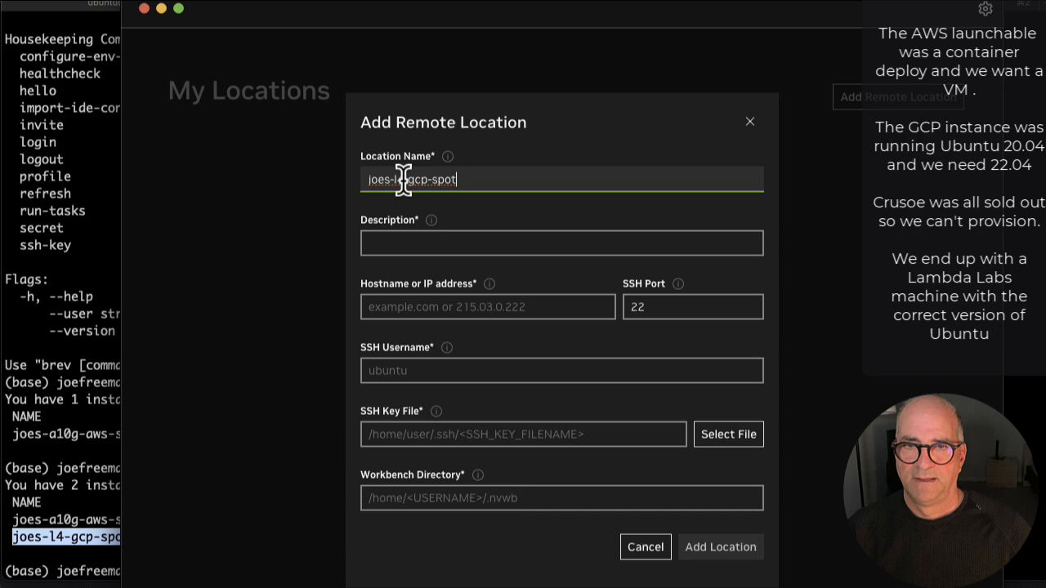
pyautogui.click(390, 242)
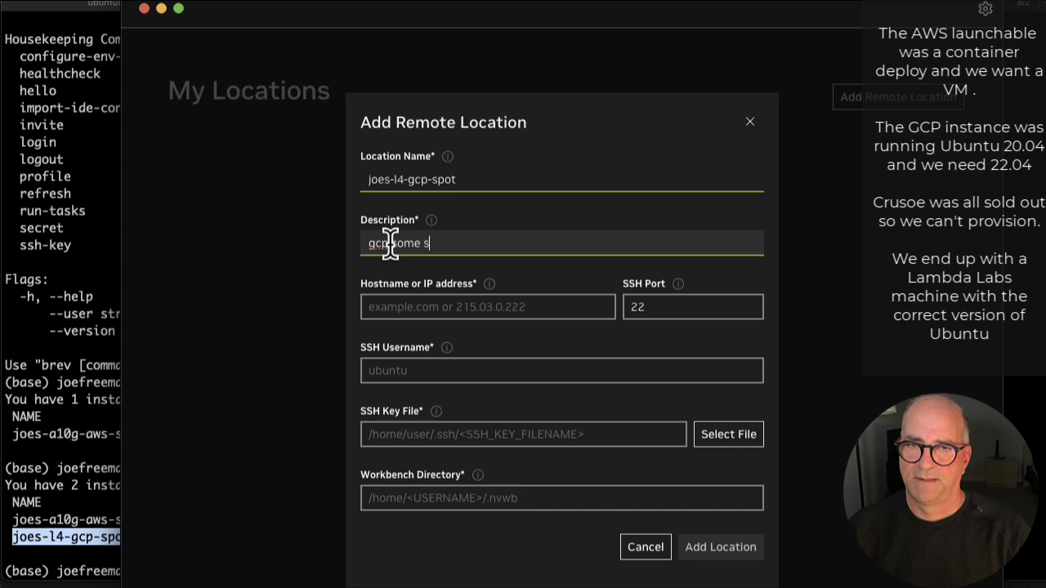
pyautogui.write('gcp some something')
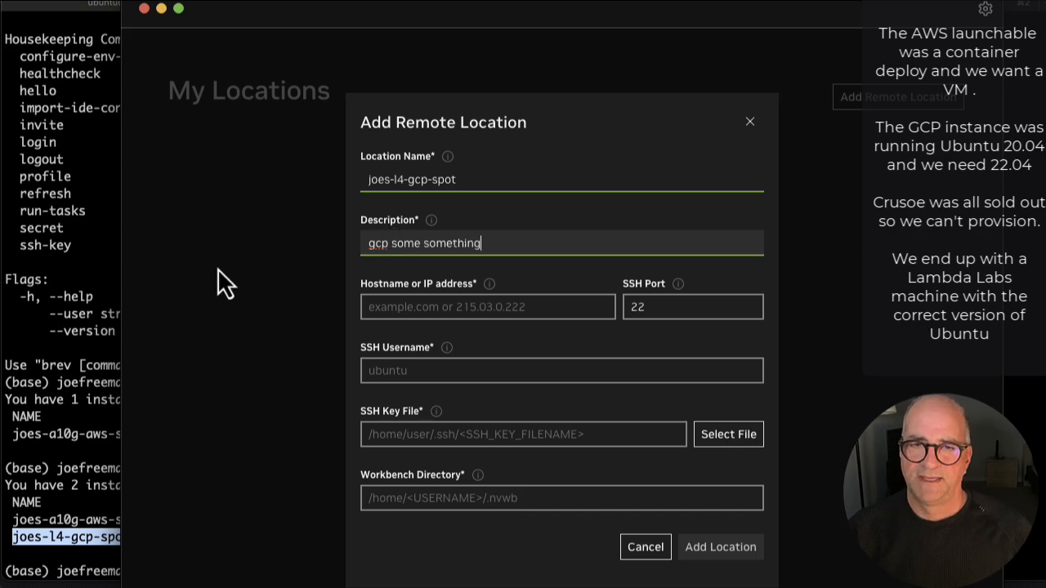
# Set the SSH username to "ubuntu" in the Add Remote Location form, keeping the suggested Workbench directory.
pyautogui.click(398, 311)
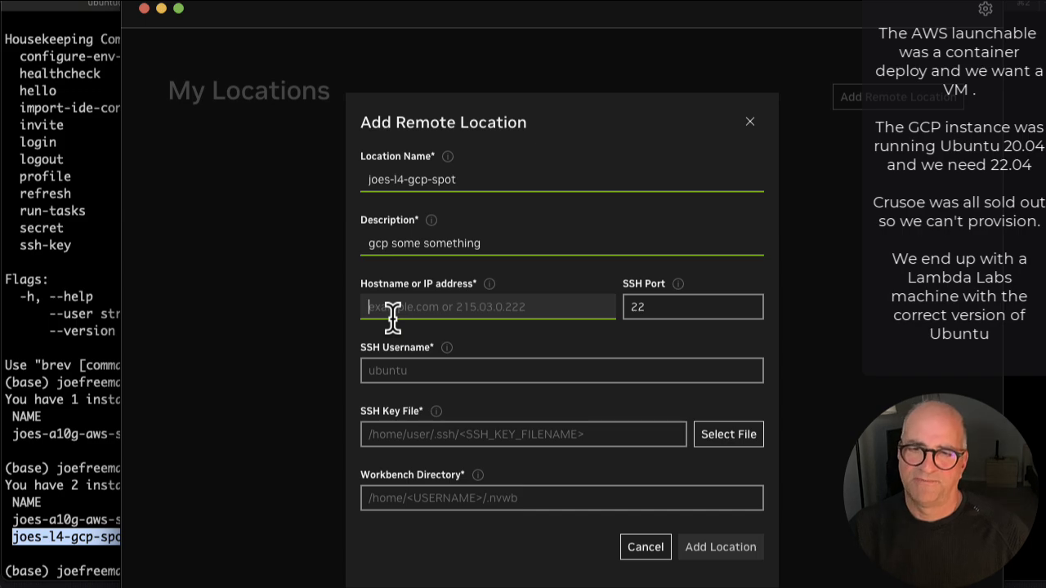
pyautogui.click(395, 370)
pyautogui.write('ub')
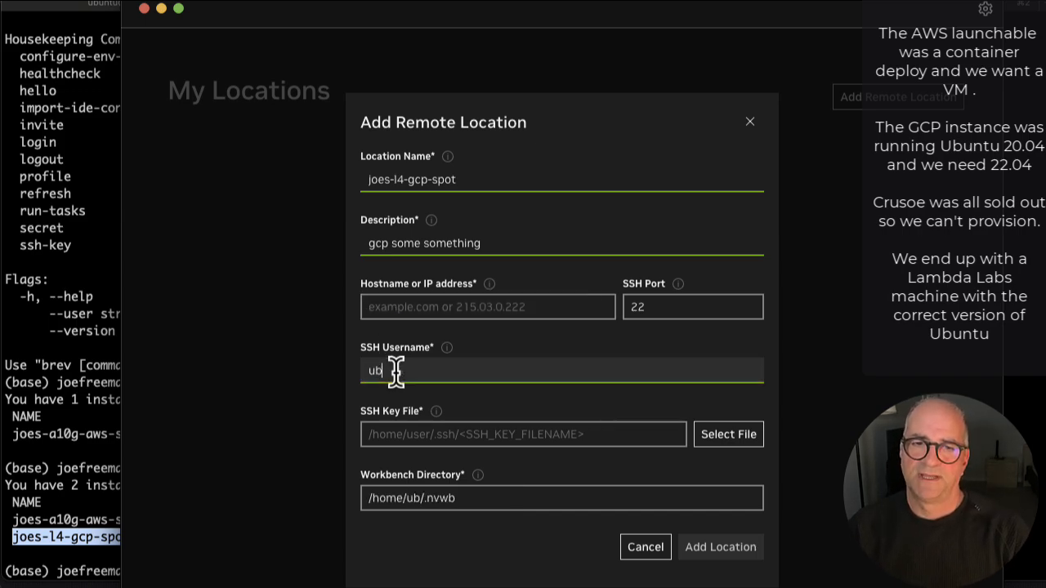
pyautogui.write('untu')
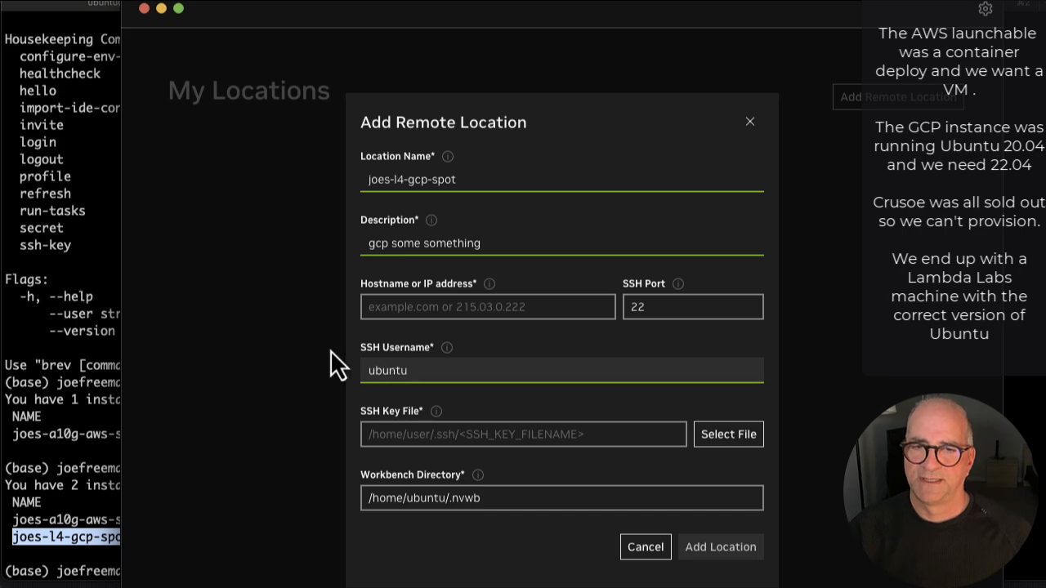
pyautogui.click(415, 436)
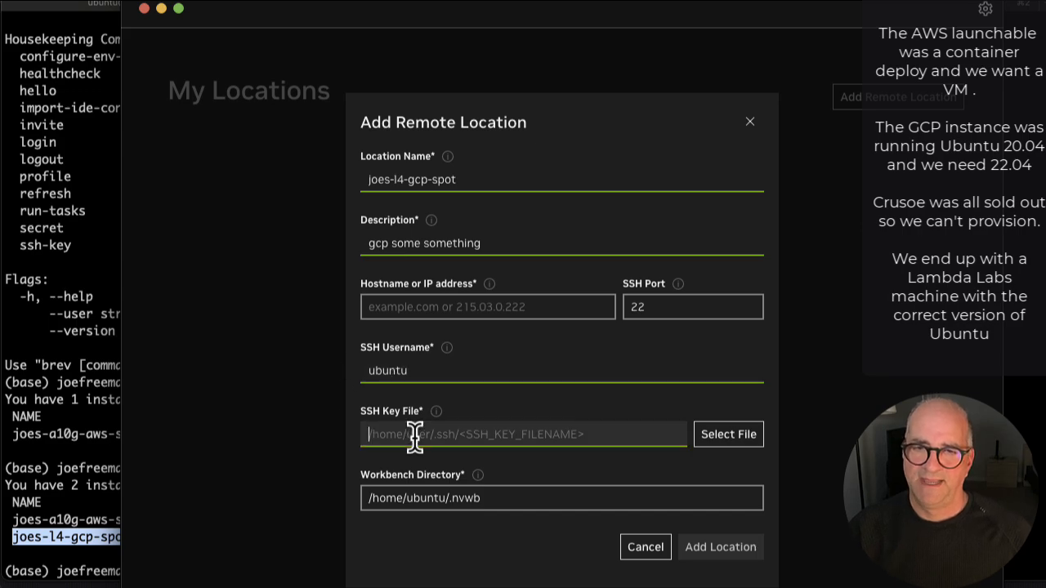
pyautogui.tripleClick(411, 498)
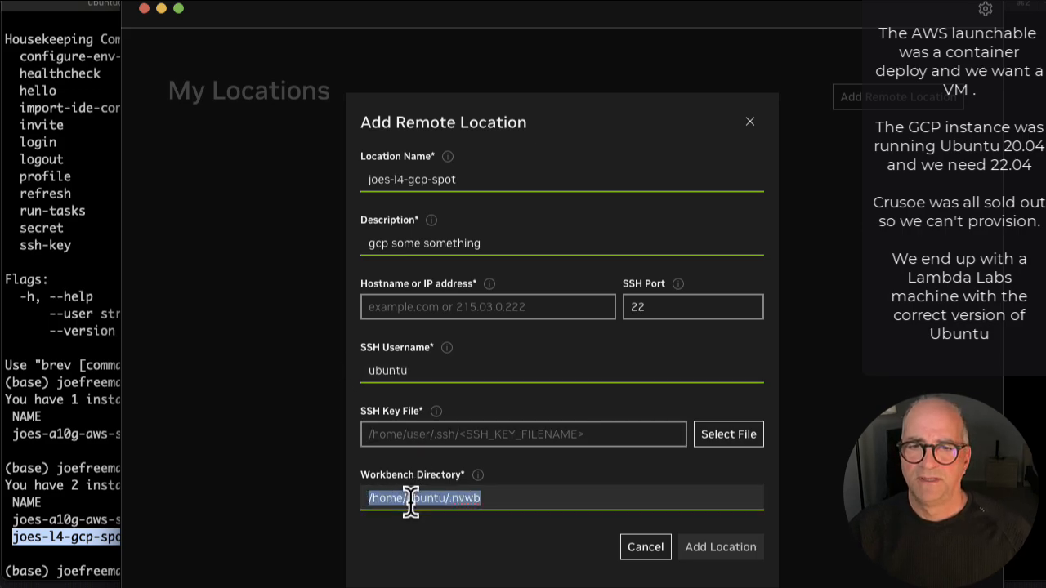
pyautogui.click(410, 499)
pyautogui.click(406, 436)
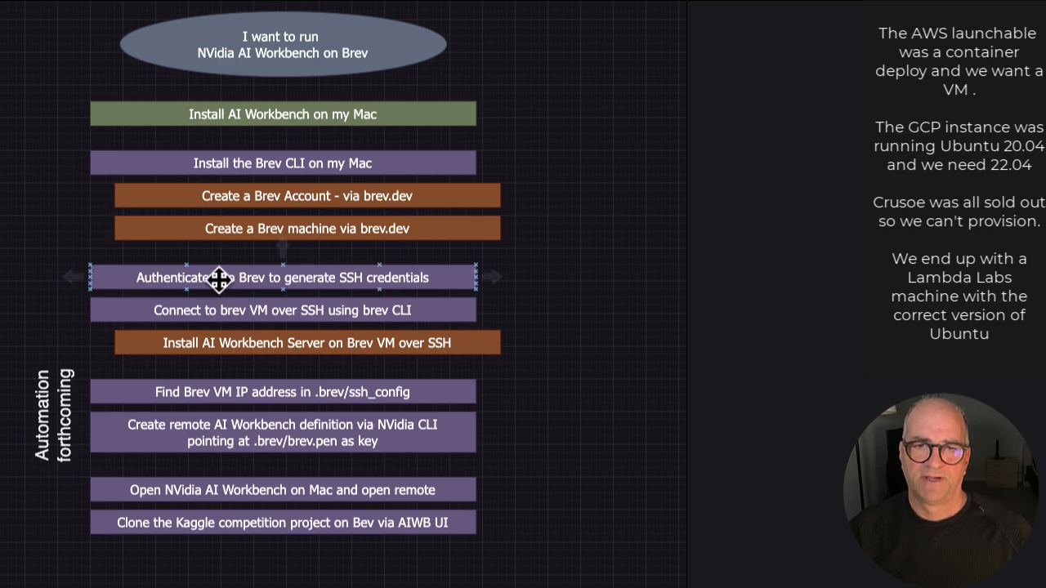
# Switch to the workflow diagram and change the authentication box's text to "Authenticate into Brev using CLI to generate SSH credentials".
pyautogui.click(282, 280)
pyautogui.doubleClick(268, 279)
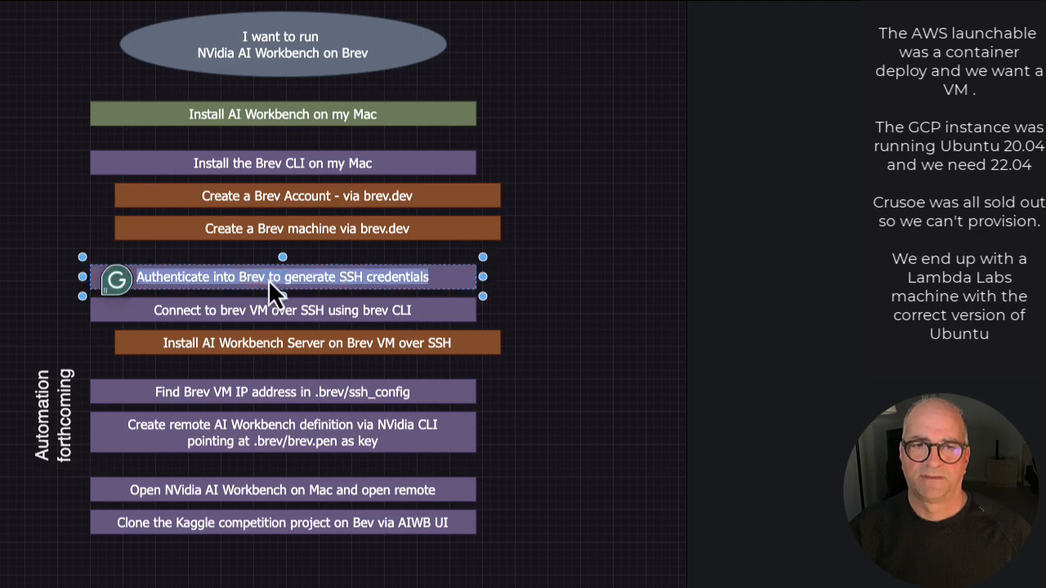
pyautogui.write('using CLI')
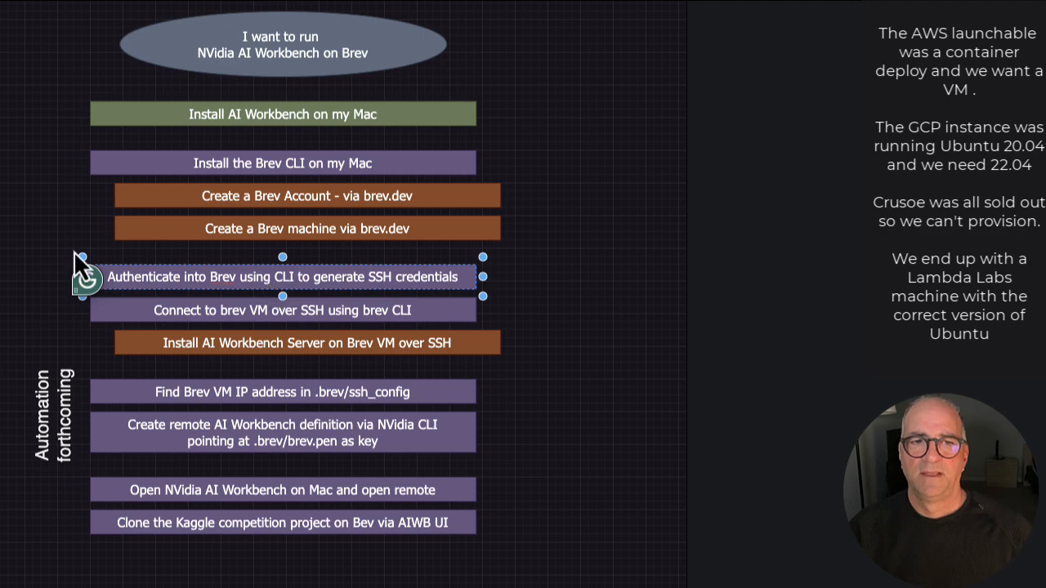
pyautogui.click(2, 580)
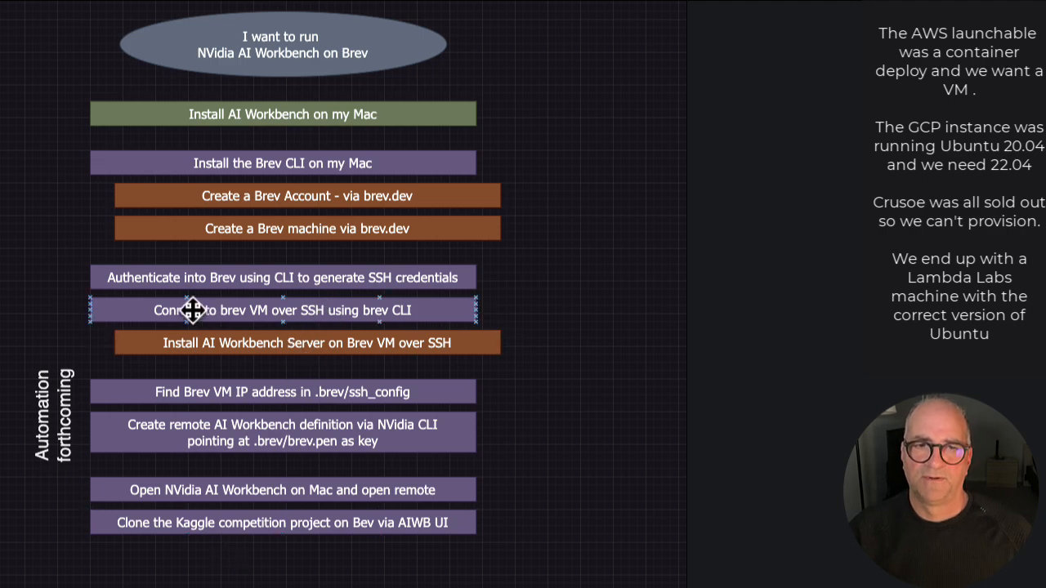
# Return to AI Workbench and select brev.pem from the home folder's .brev directory as the SSH key file.
pyautogui.press('super+Tab')
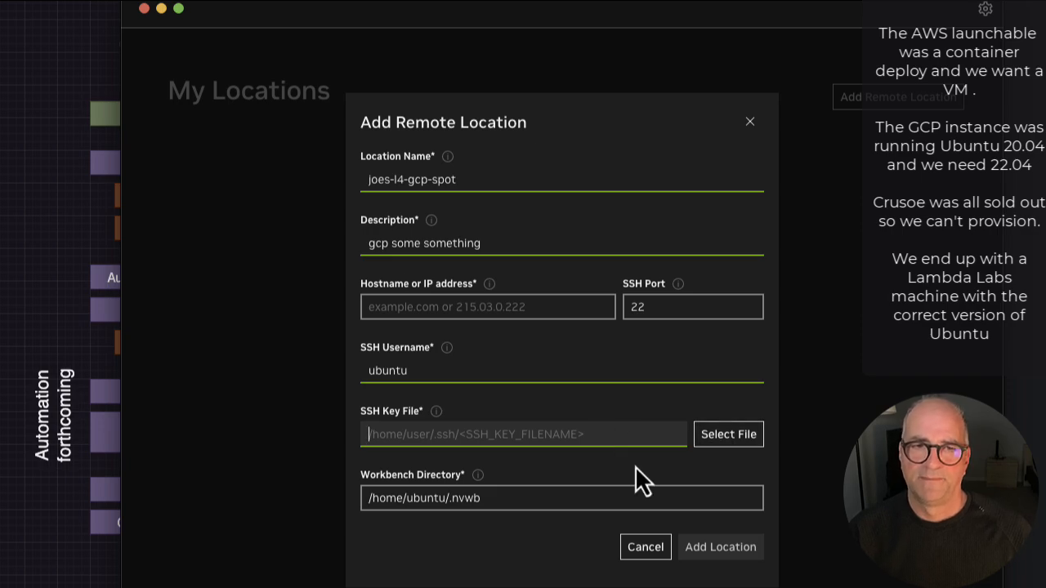
pyautogui.click(710, 441)
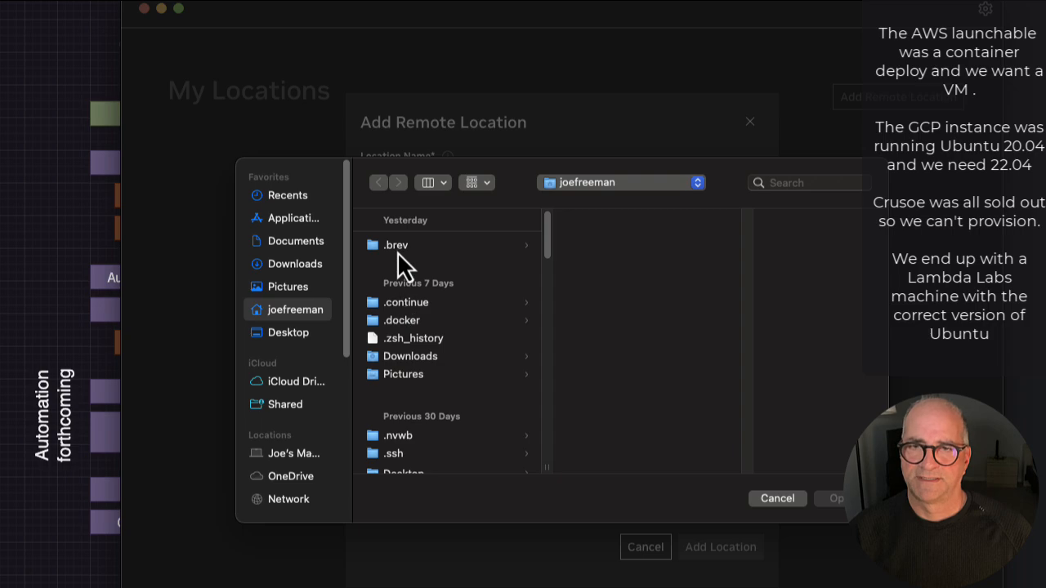
pyautogui.click(397, 250)
pyautogui.click(613, 245)
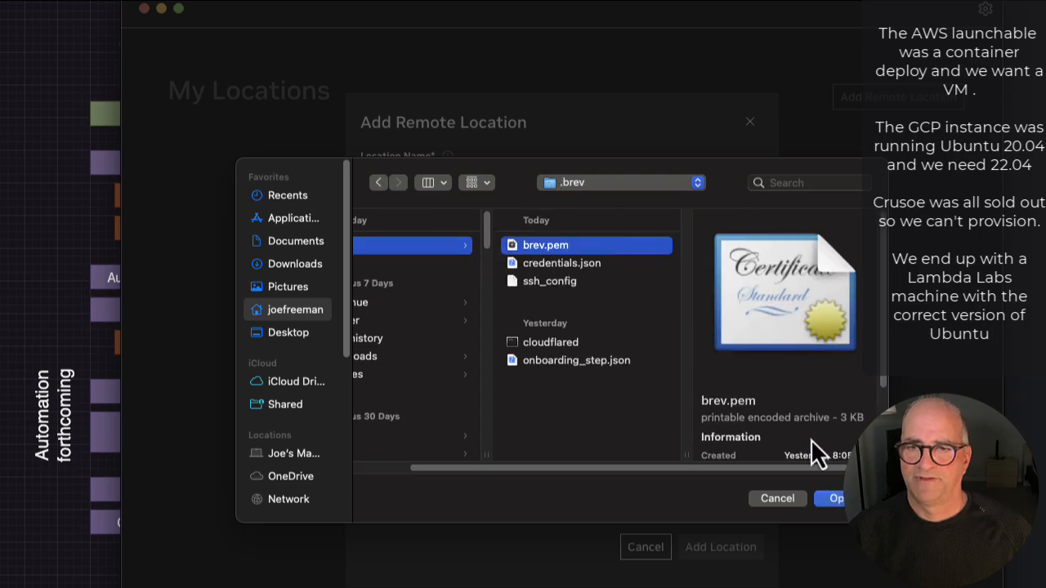
pyautogui.click(840, 500)
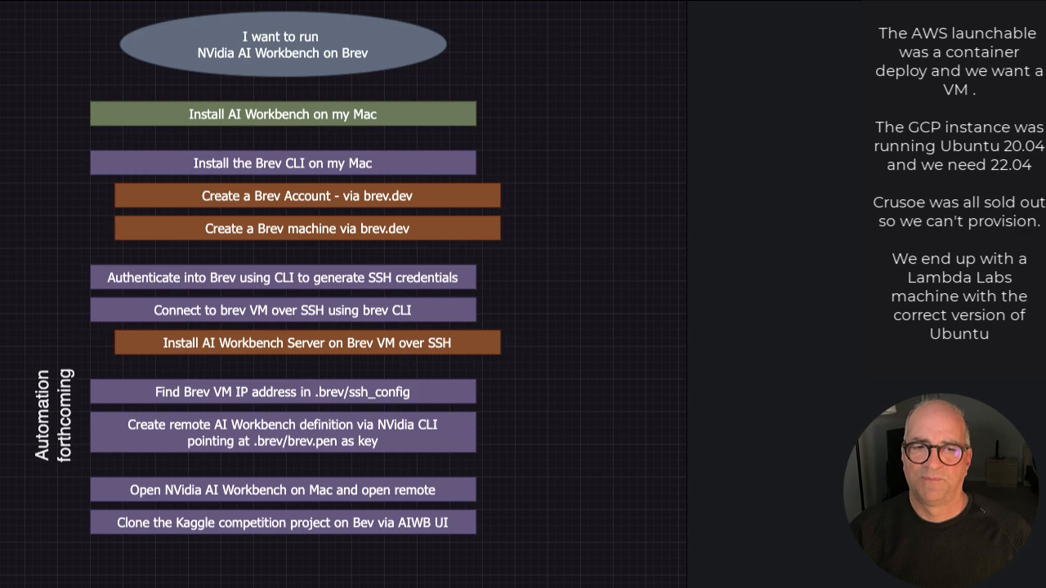
# Switch to the terminal and check the deployment status of the Brev instances with brev ls.
pyautogui.press('super+Tab')
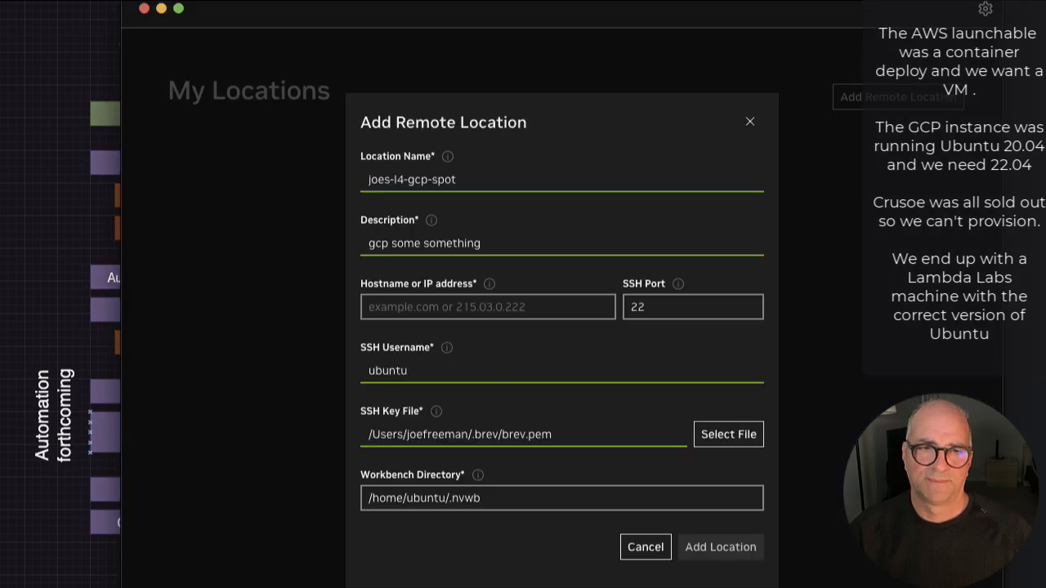
pyautogui.press('super+Tab')
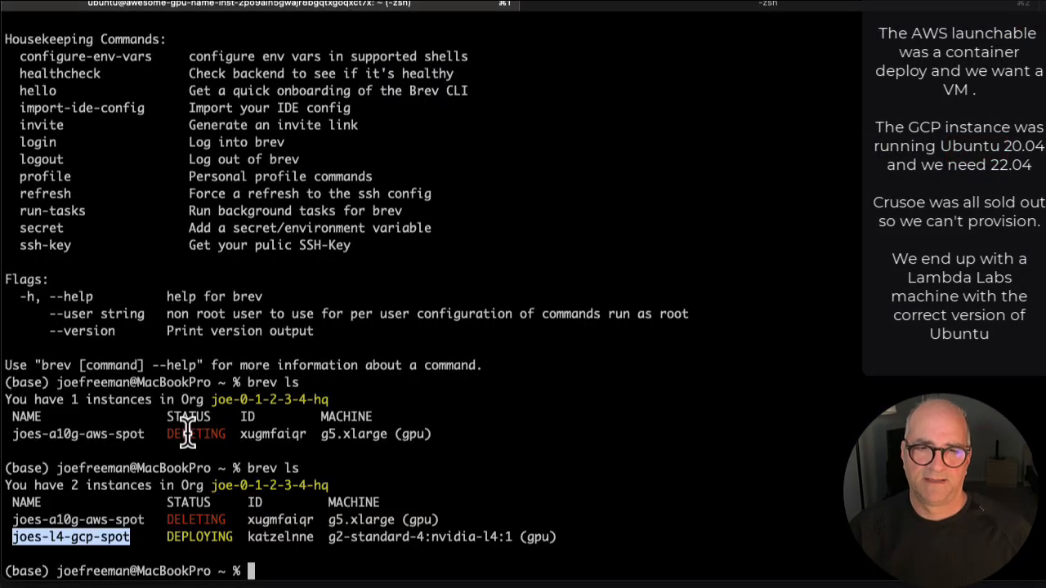
pyautogui.press('Up')
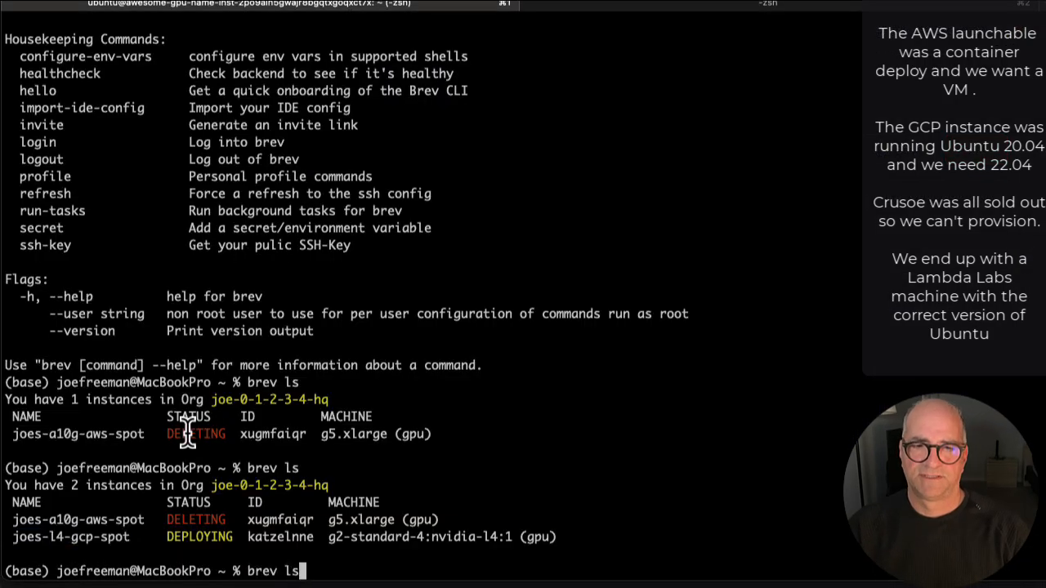
pyautogui.press('Return')
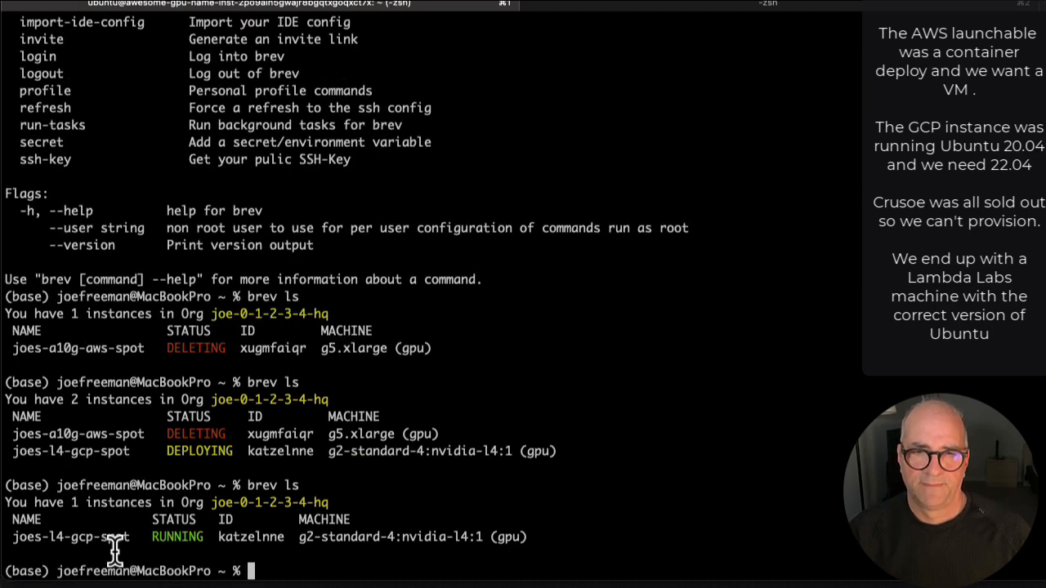
# Copy the running L4 GCP spot instance's name and connect to that instance with brev shell.
pyautogui.moveTo(133, 537); pyautogui.dragTo(10, 538)
pyautogui.press('super+c')
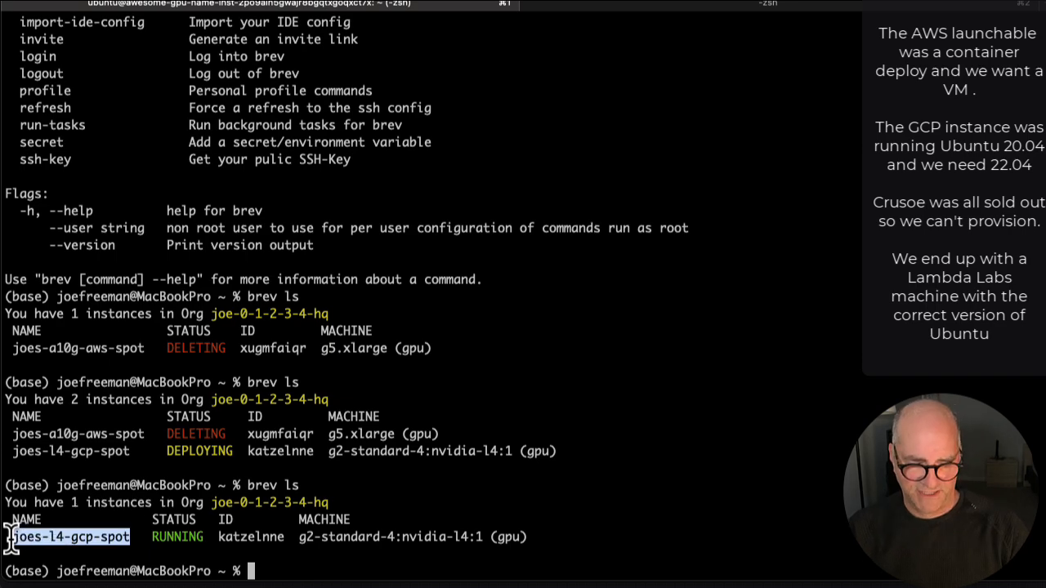
pyautogui.click(314, 551)
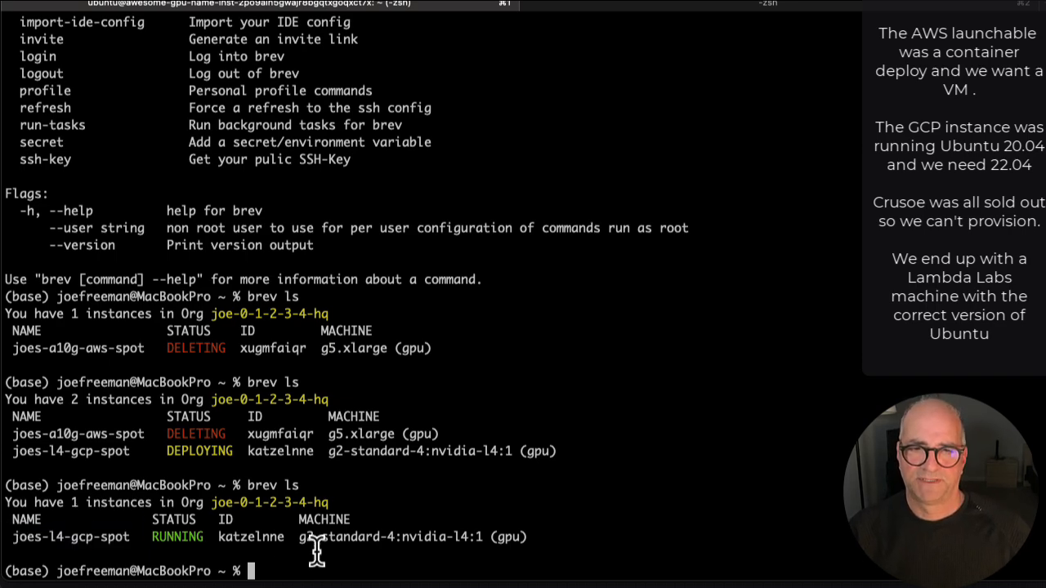
pyautogui.write('b')
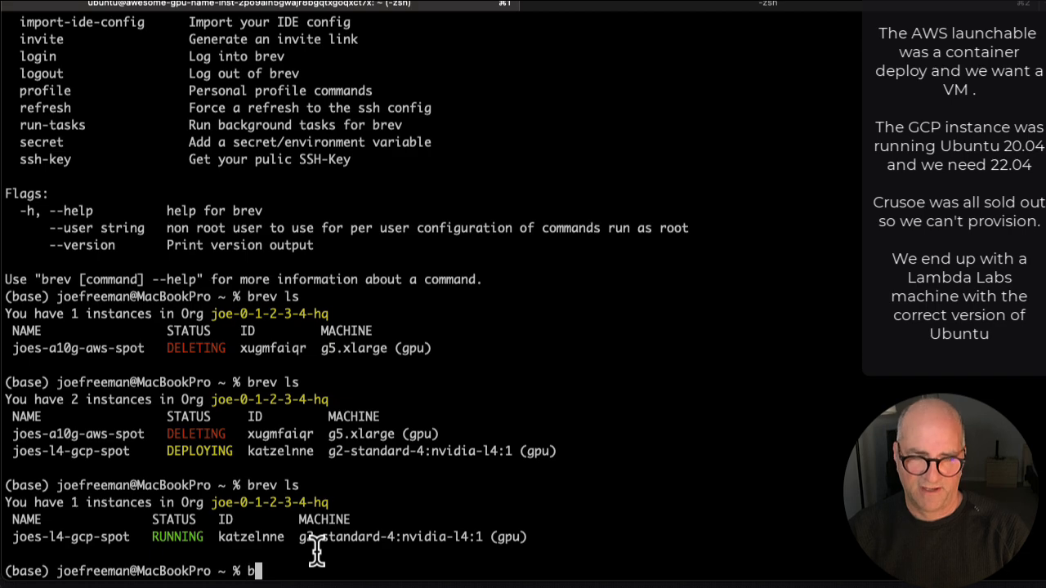
pyautogui.write('rev shell')
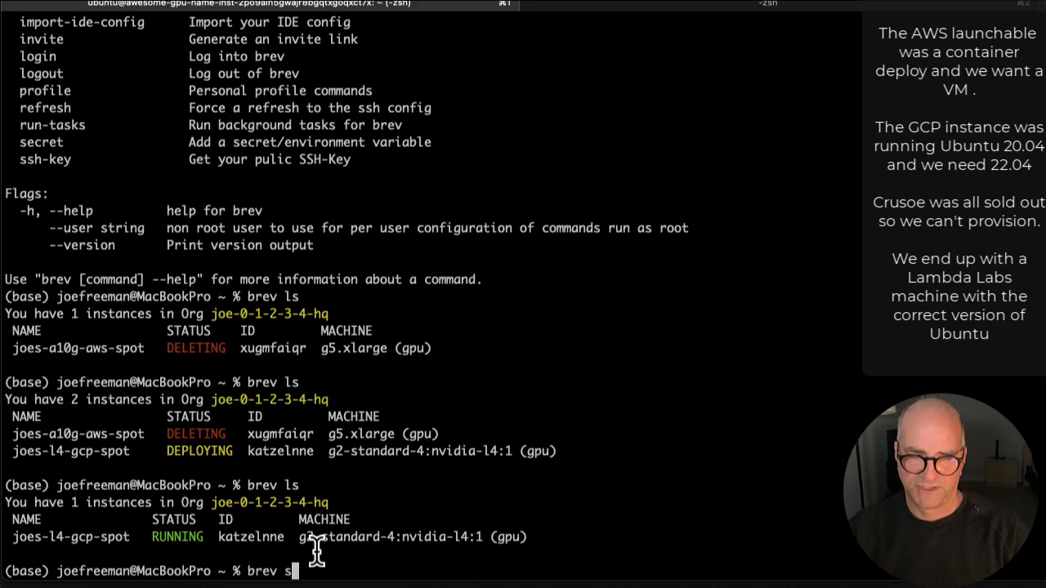
pyautogui.press('super+v')
pyautogui.press('Return')
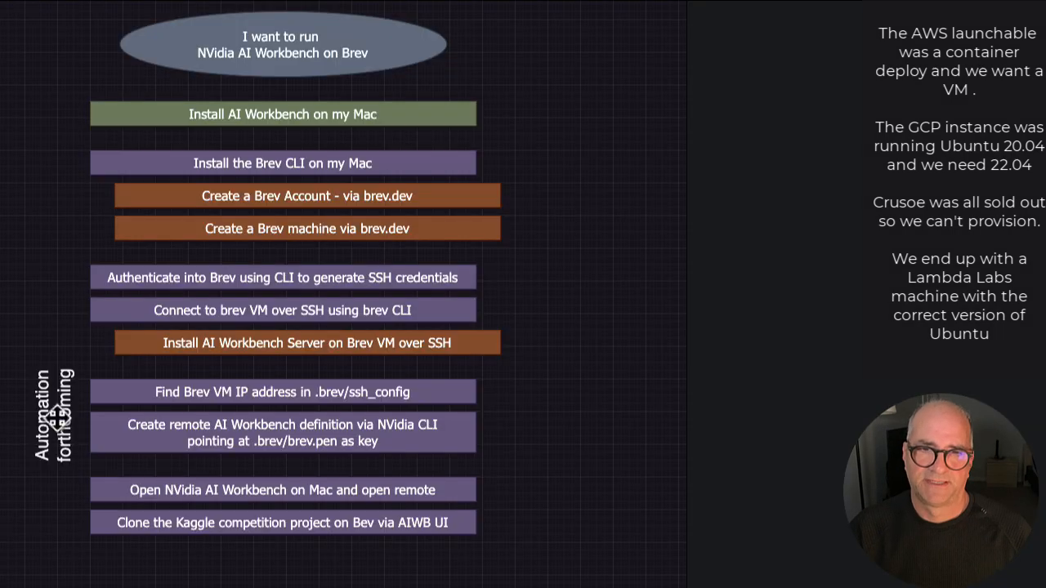
pyautogui.click(158, 343)
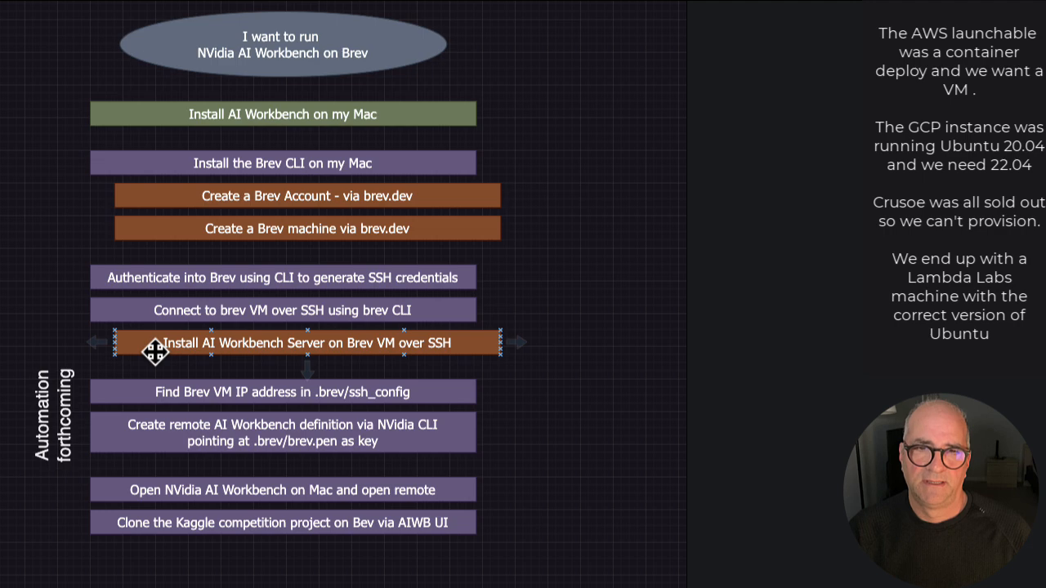
pyautogui.click(140, 305)
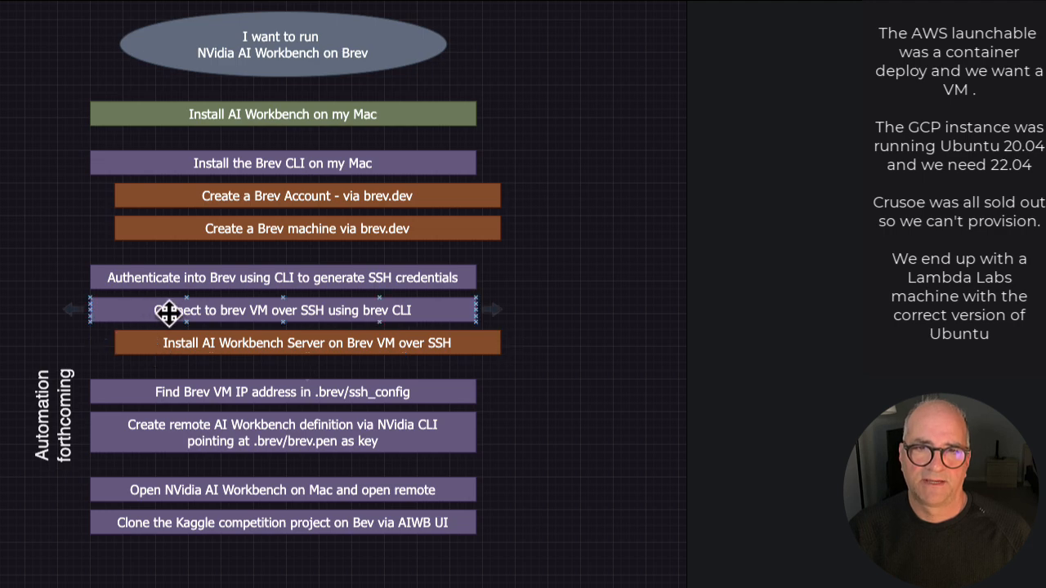
pyautogui.click(210, 341)
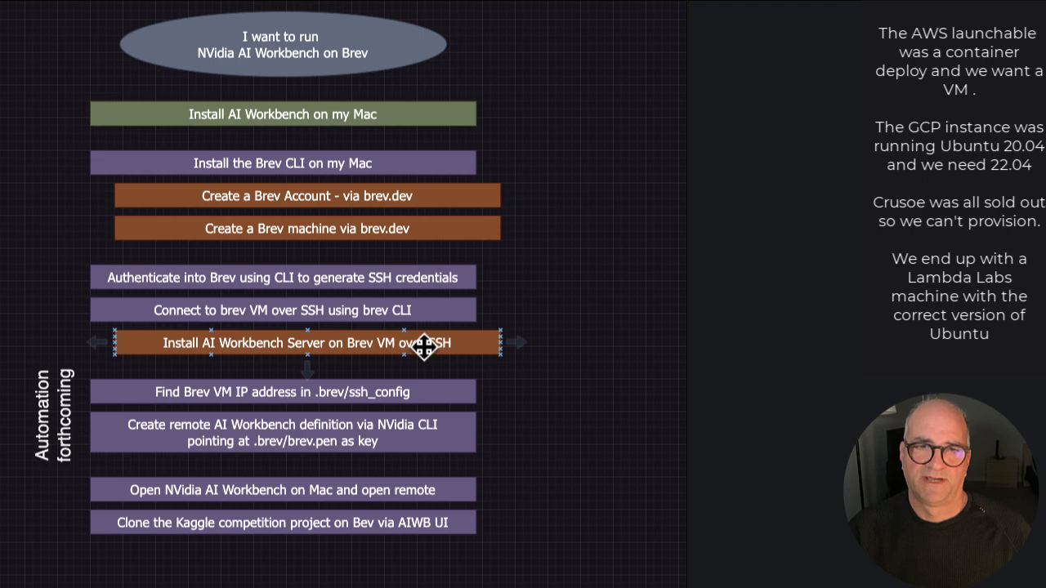
pyautogui.click(410, 441)
pyautogui.click(281, 499)
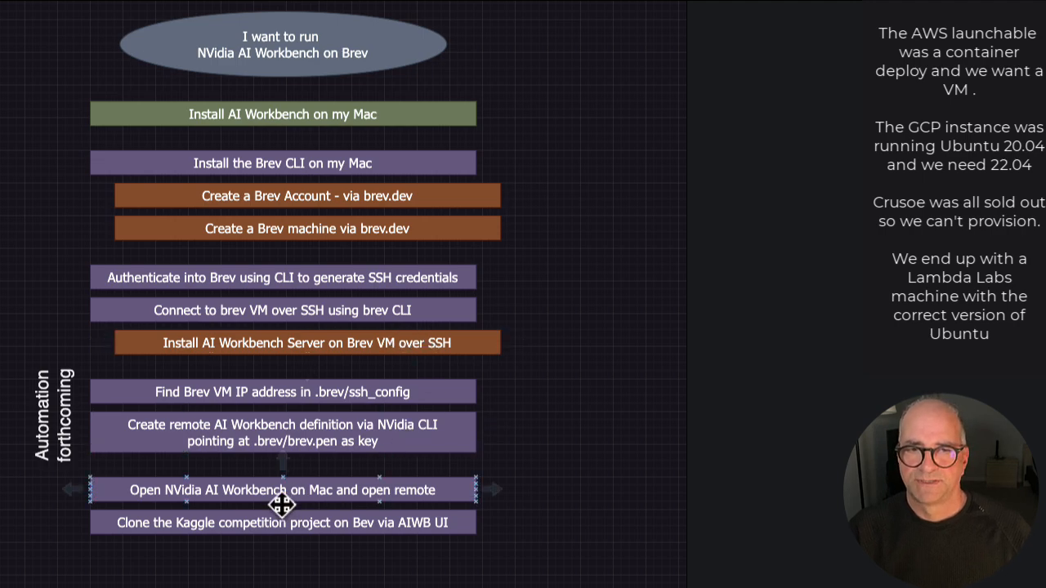
# Return to the terminal and run uname -a and pwd on the instance to check its system version and working directory.
pyautogui.press('super+Tab')
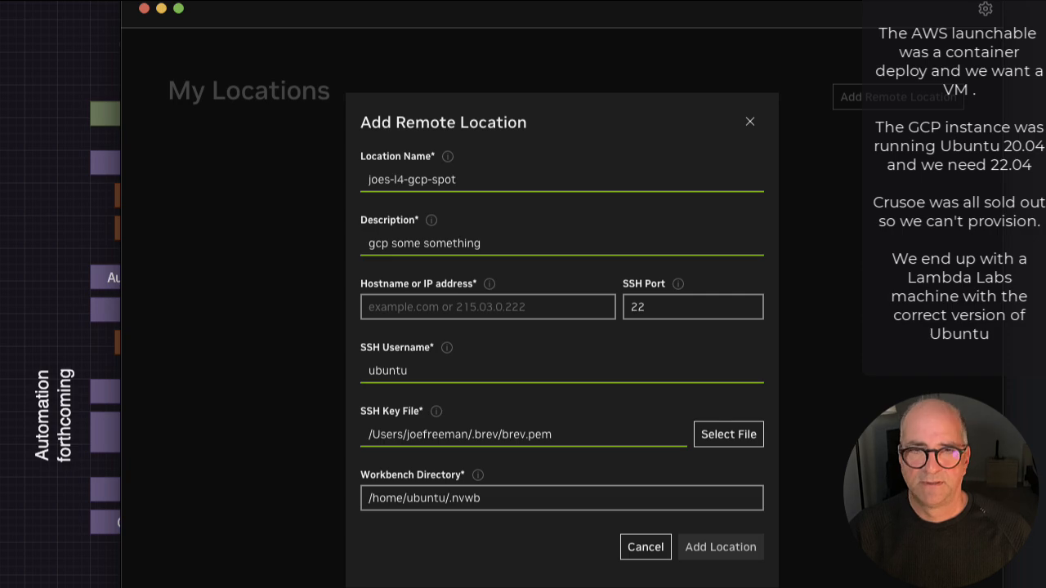
pyautogui.press('super+Tab')
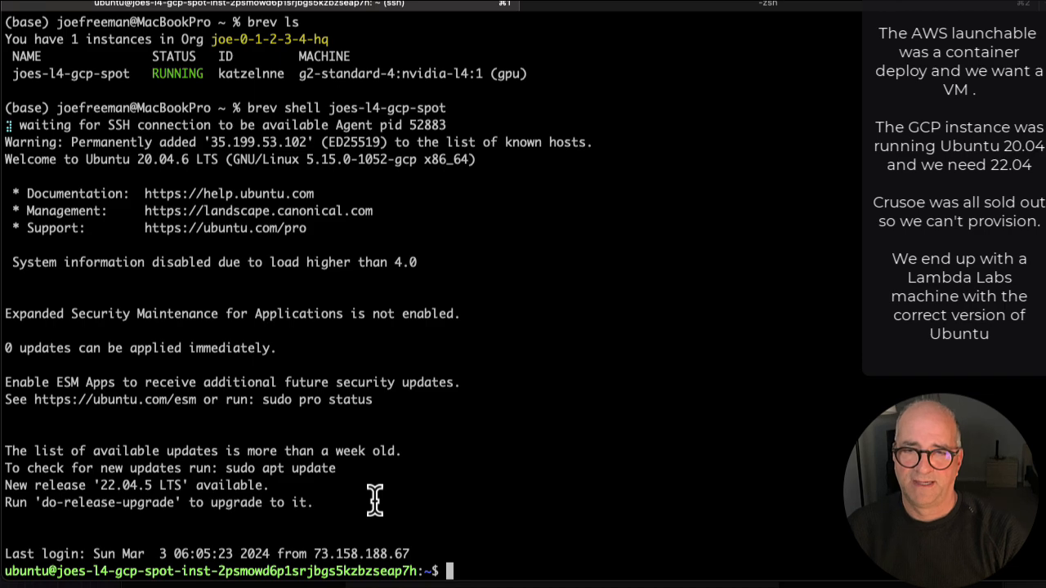
pyautogui.write('uname -a')
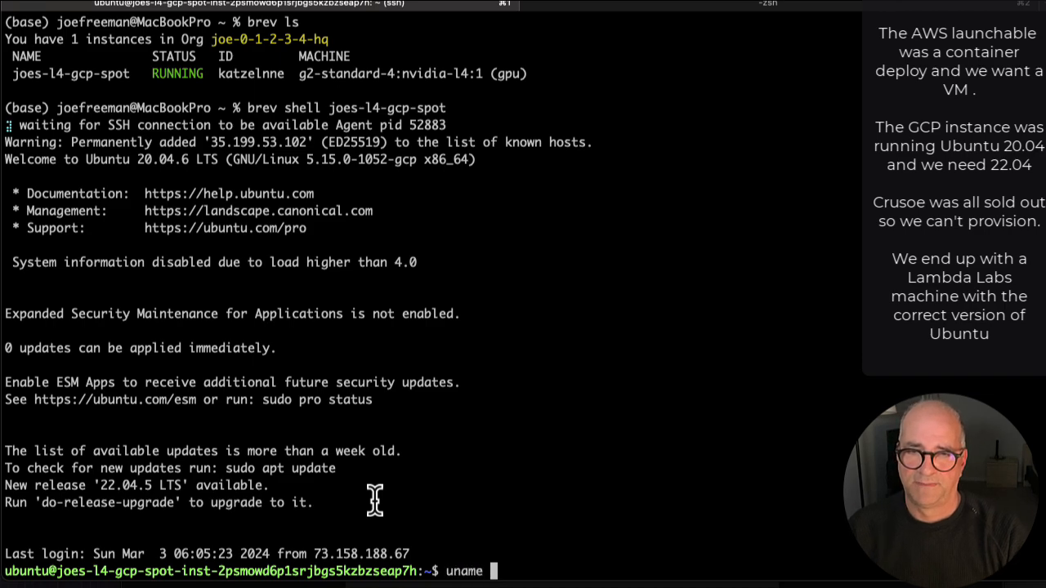
pyautogui.press('Return')
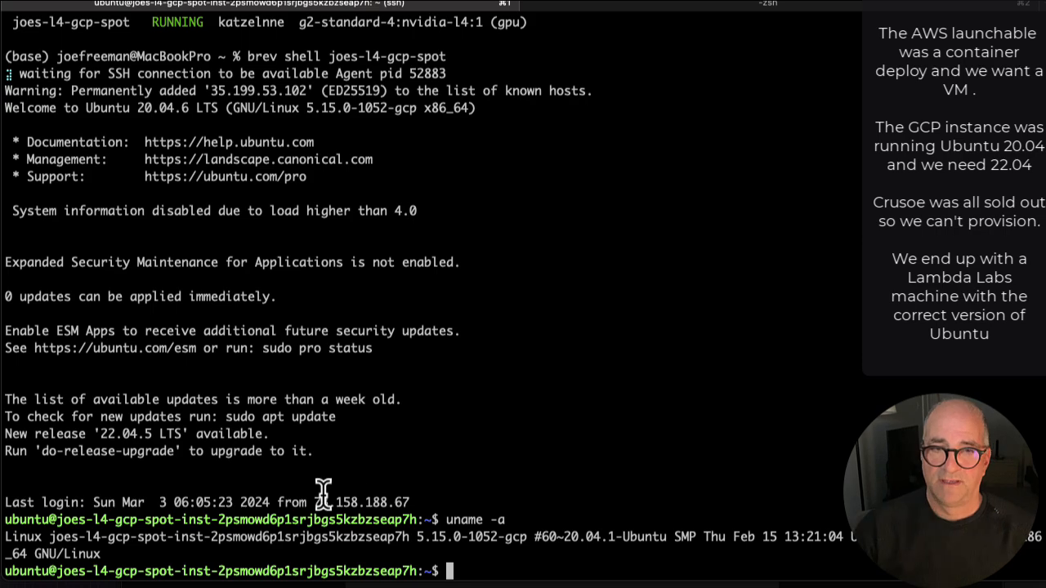
pyautogui.write('pwd')
pyautogui.press('Return')
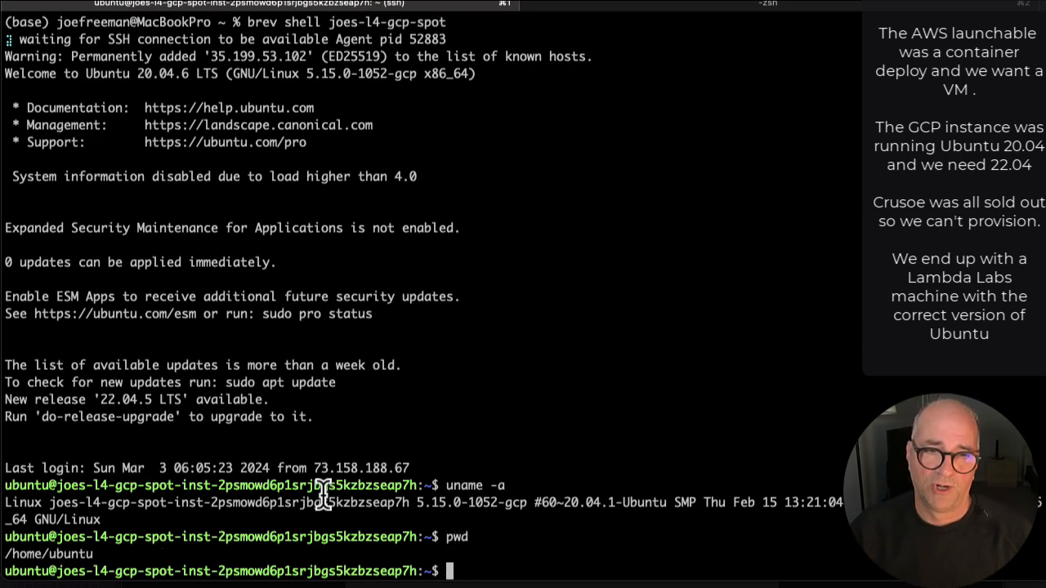
pyautogui.click(214, 587)
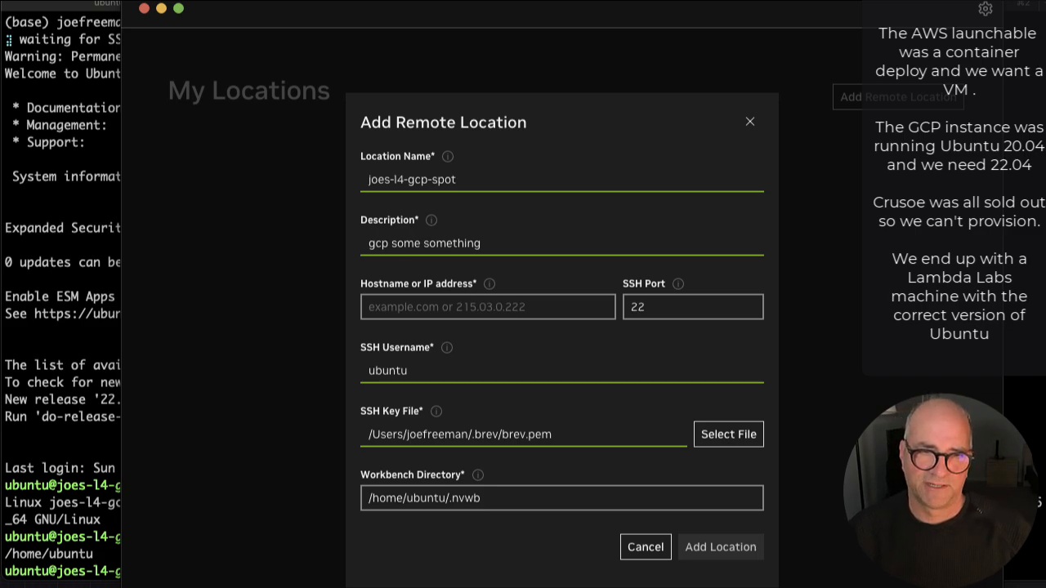
pyautogui.click(36, 421)
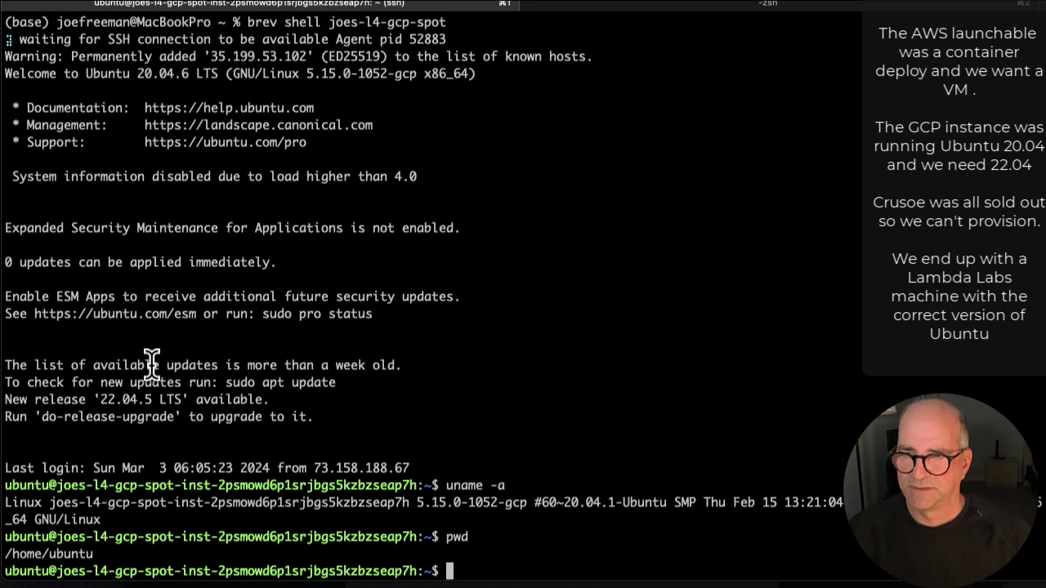
pyautogui.rightClick(556, 417)
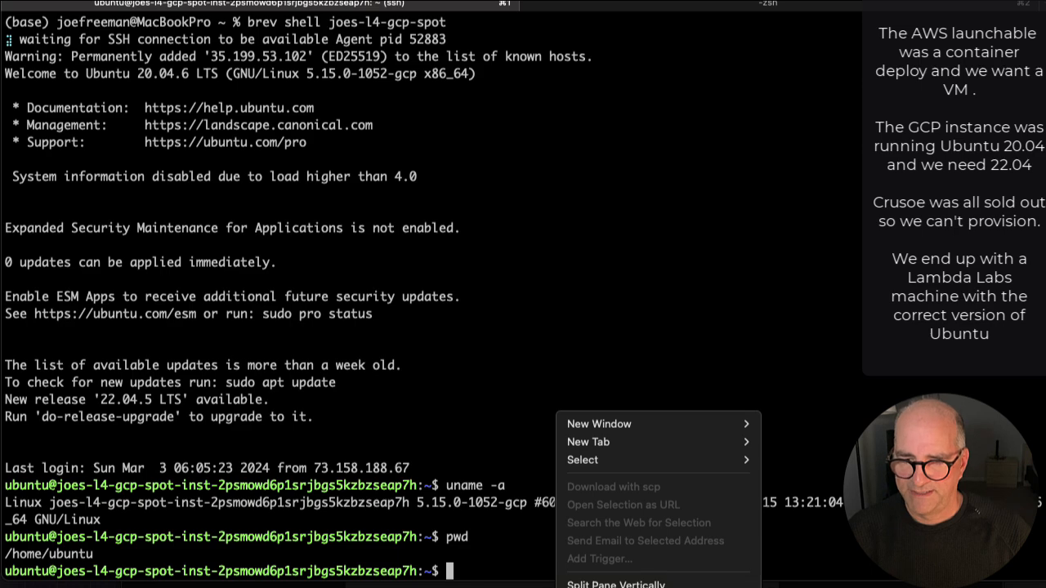
pyautogui.press('Escape')
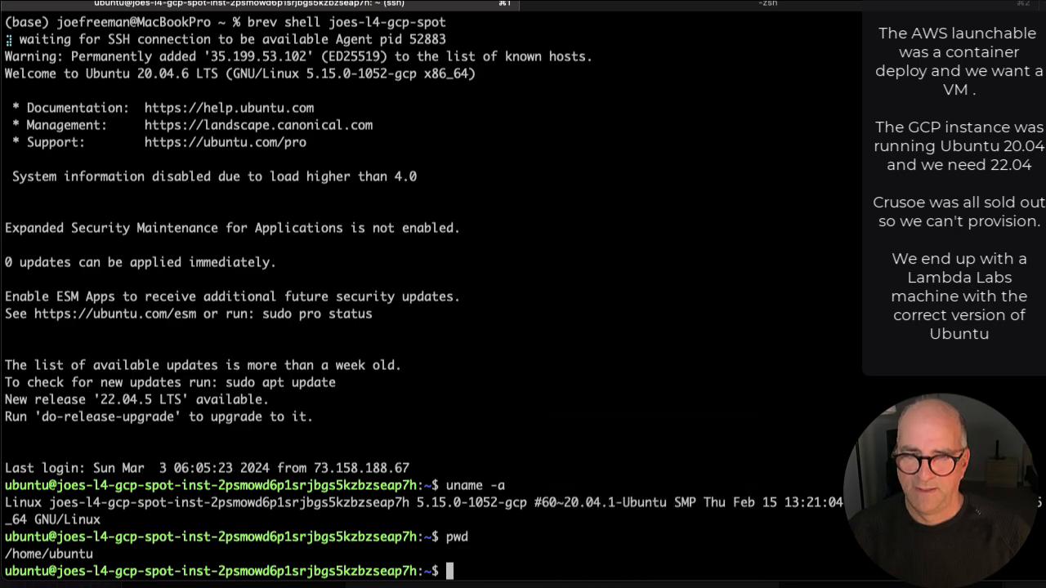
# Try to download the AI Workbench CLI into $HOME/.nvwb/bin on the GCP instance and run its installer.
pyautogui.write('mkdir -p $HOME/.nvwb/bin && \\ curl -L https://workbench.download.nvidia.com/stable/workbench-cli/$(curl -L -s https://workbench.download.nvidia.com/stable/workbench-cli/LATEST)/nvwb-cli-$(uname)-$(uname -m) --output $HOME/.nvwb/bin/nvwb-cli && \\ chmod +x $HOME/.nvwb/bin/nvwb-cli && \\ sudo -E $HOME/.nvwb/bin/nvwb-cli install')
pyautogui.press('Return')
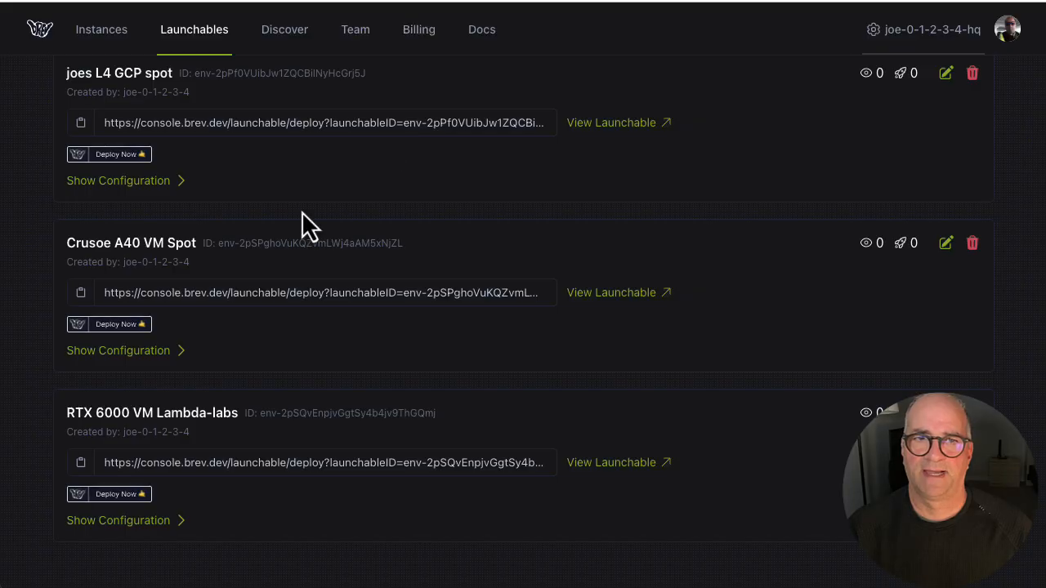
# Open the Brev console's instances list, return to the terminal and connect to rtx-6000-vm-lambda-labs with brev shell.
pyautogui.click(114, 44)
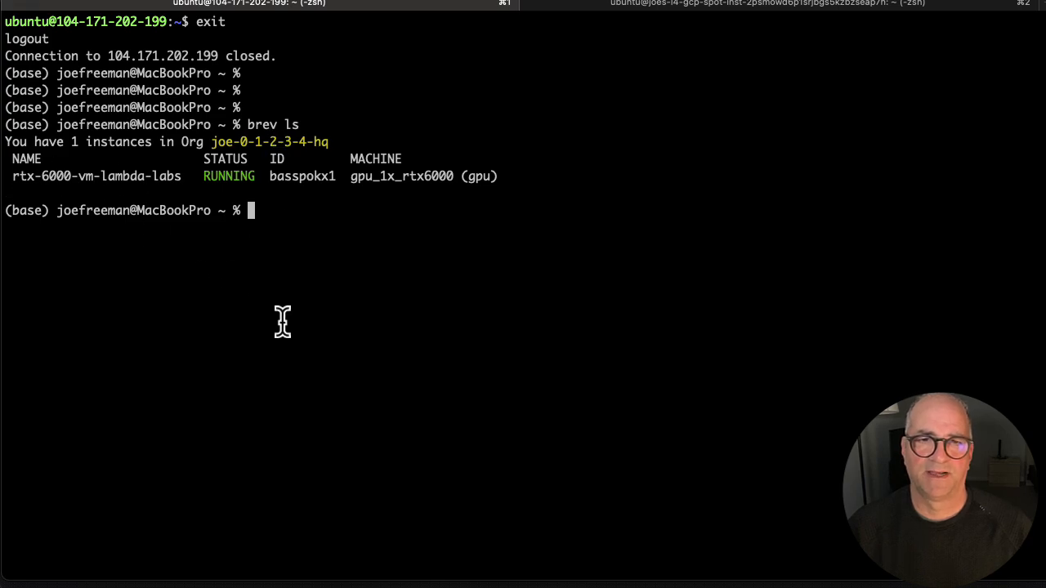
pyautogui.press('Up')
pyautogui.press('Up')
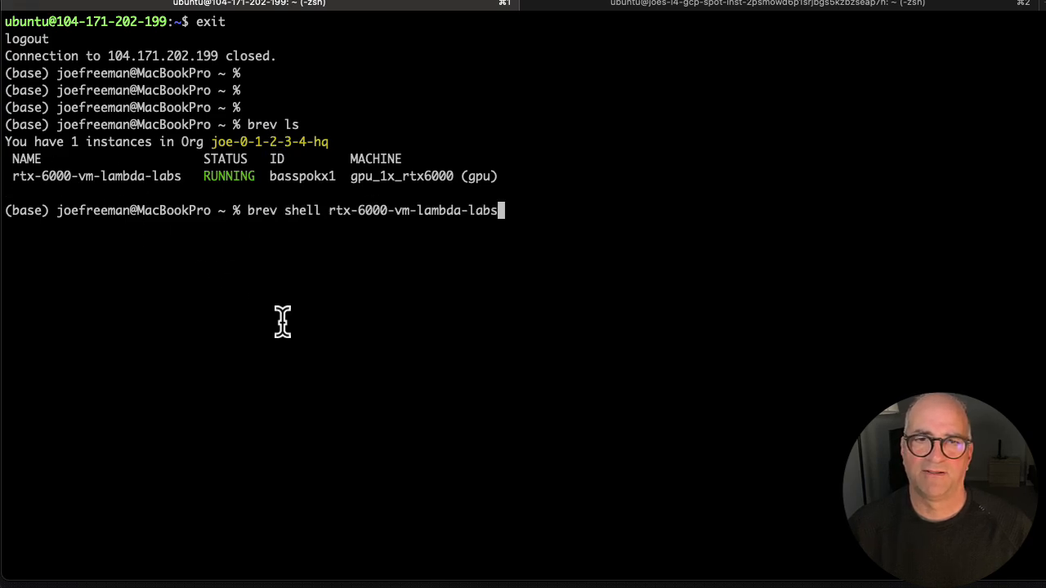
pyautogui.press('Return')
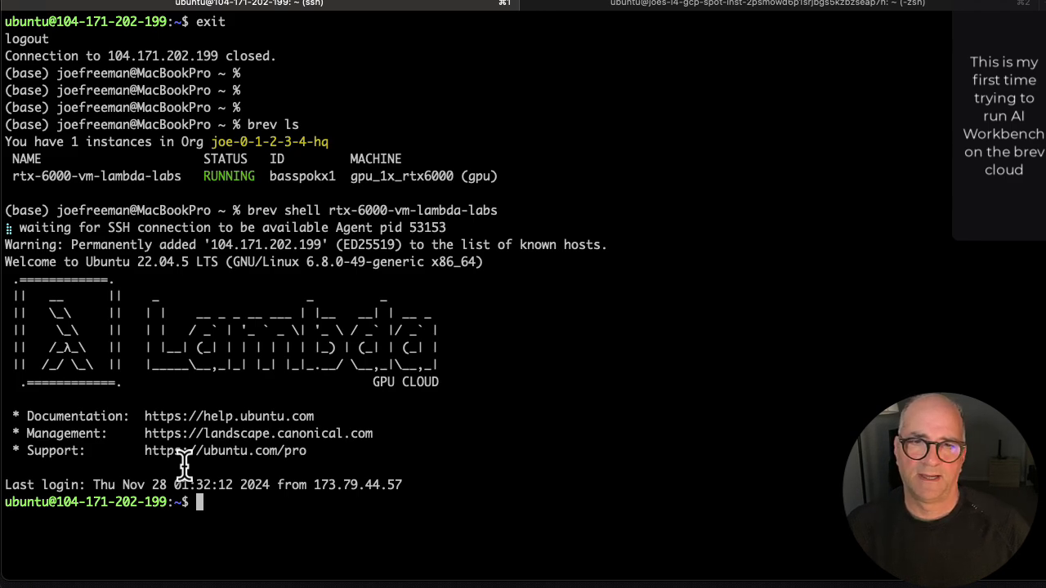
# Rerun the earlier command that downloads nvwb-cli into $HOME/.nvwb/bin and starts its installation on the Lambda Labs instance.
pyautogui.press('Up')
pyautogui.press('Up')
pyautogui.press('Up')
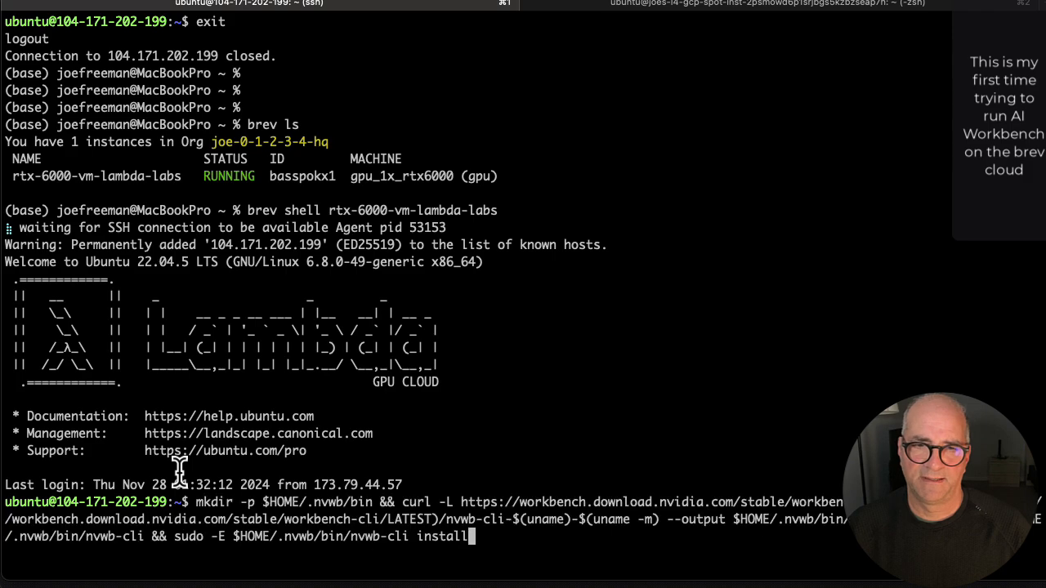
pyautogui.press('Return')
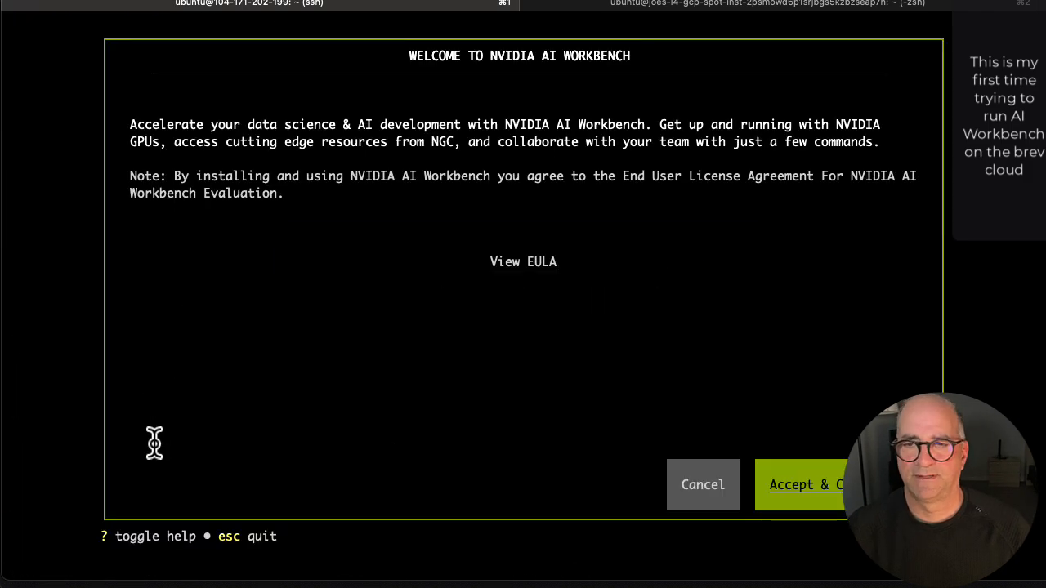
# Accept the AI Workbench license agreement, use Docker as the container runtime and finish the installer.
pyautogui.press('Return')
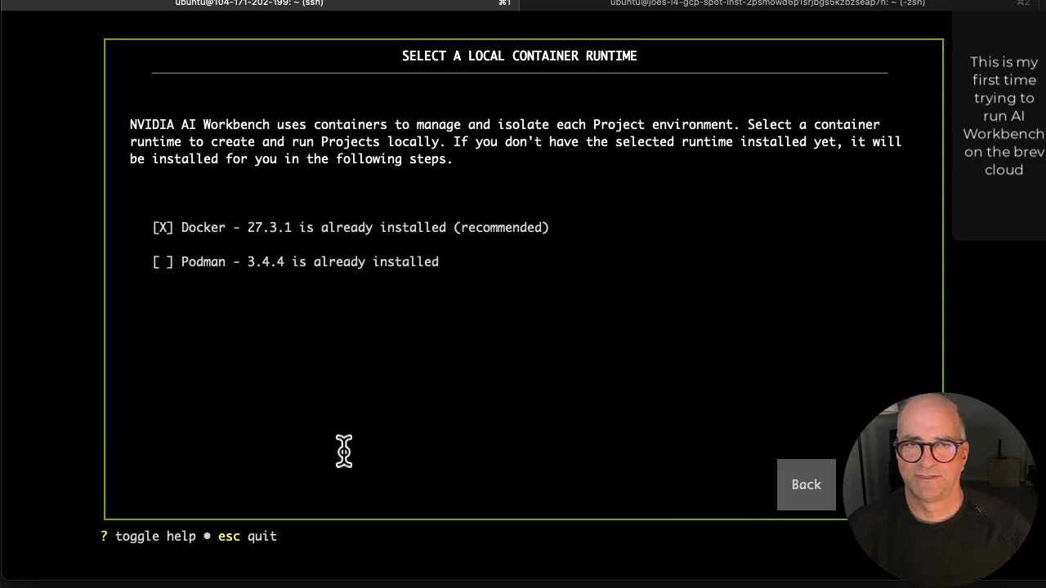
pyautogui.press('Return')
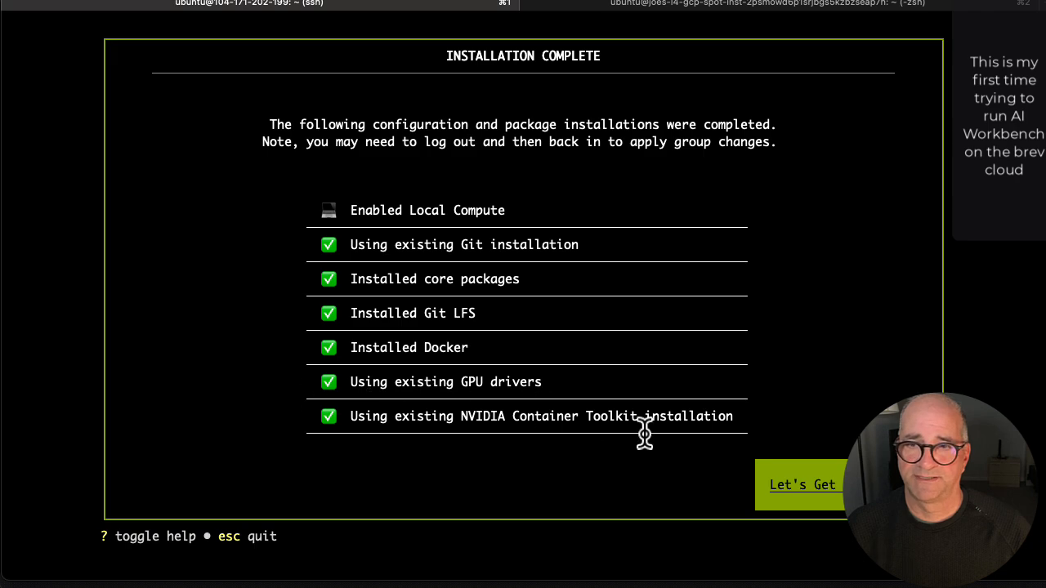
pyautogui.click(789, 488)
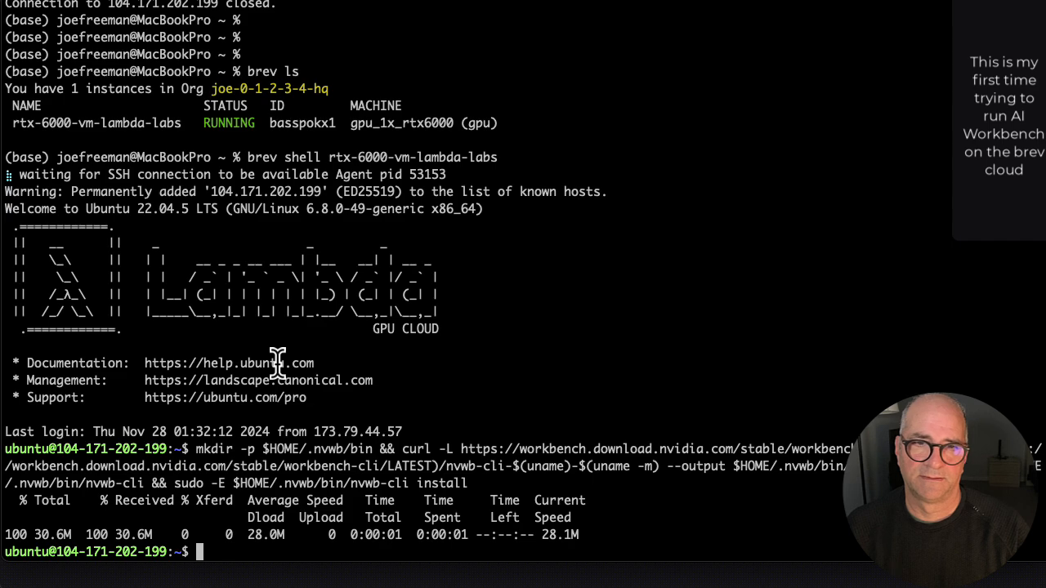
# Exit the SSH session and list the local home folder's contents, including hidden files with ls -a.
pyautogui.write('exit')
pyautogui.press('Return')
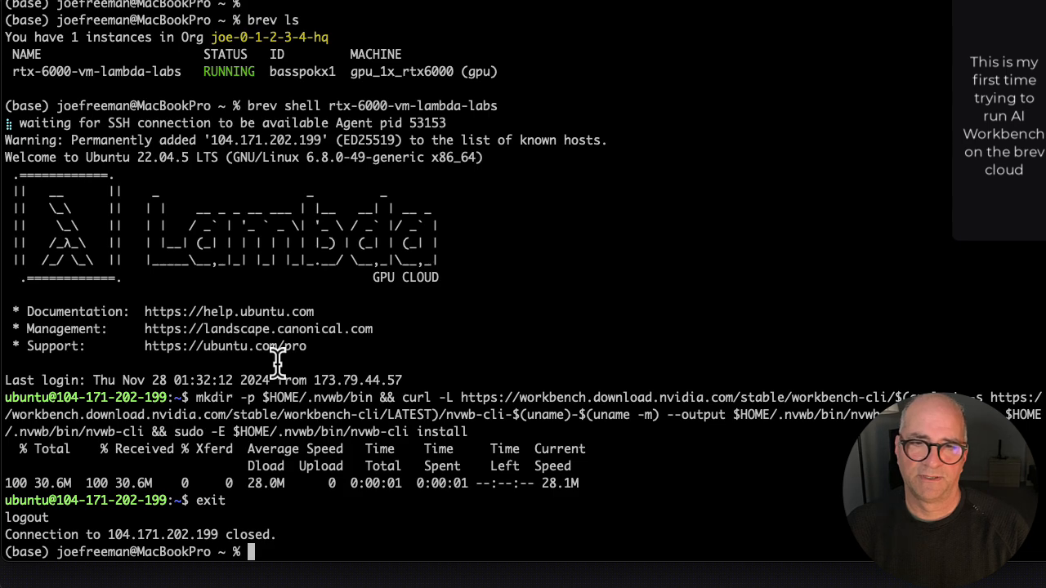
pyautogui.write('ls')
pyautogui.press('Return')
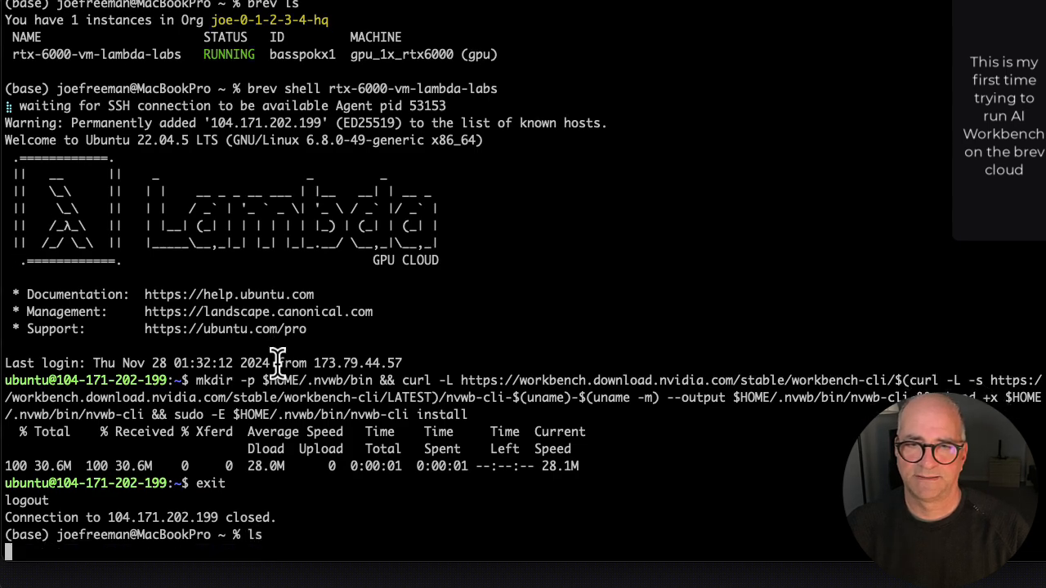
pyautogui.write('ls -a')
pyautogui.press('Return')
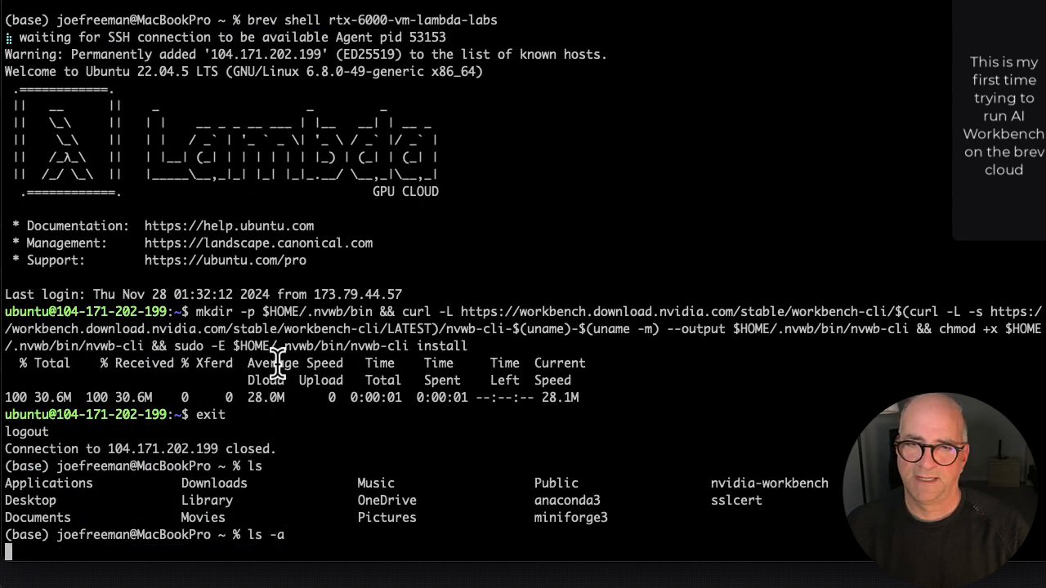
# List the contents of the home folder's .brev directory.
pyautogui.write('ls ')
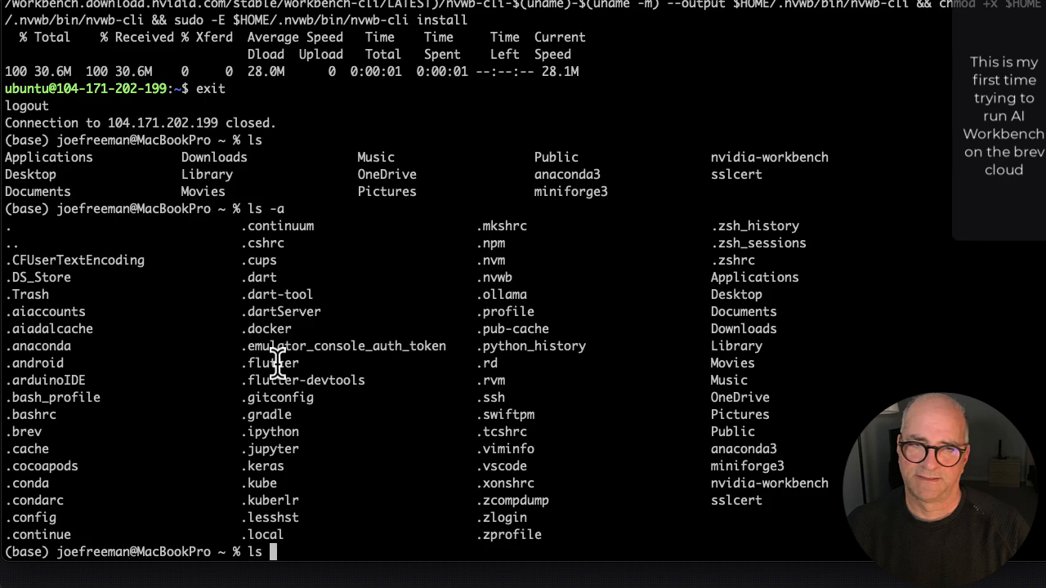
pyautogui.write('.')
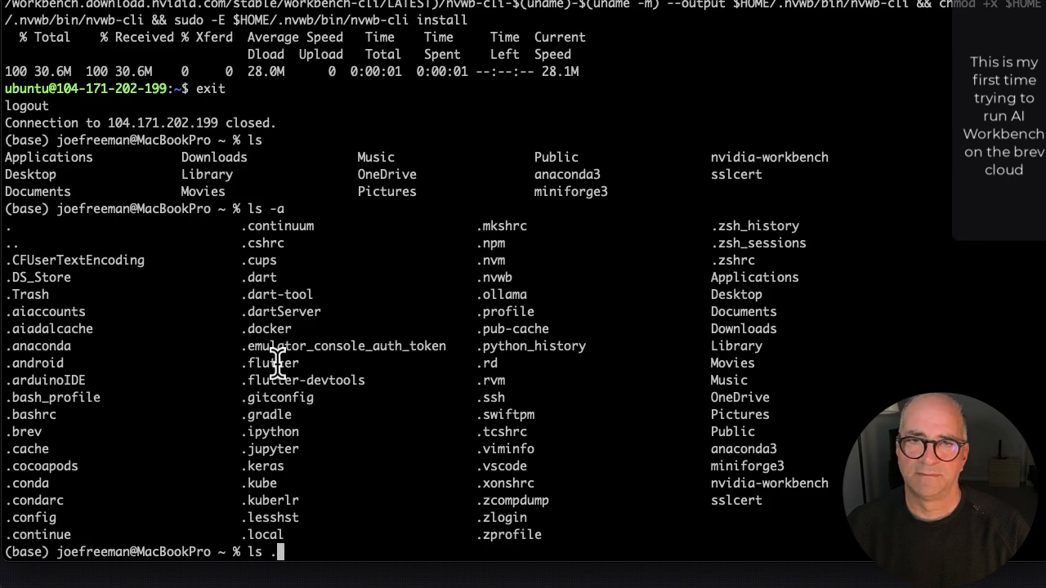
pyautogui.write('b')
pyautogui.press('Tab')
pyautogui.write('rev')
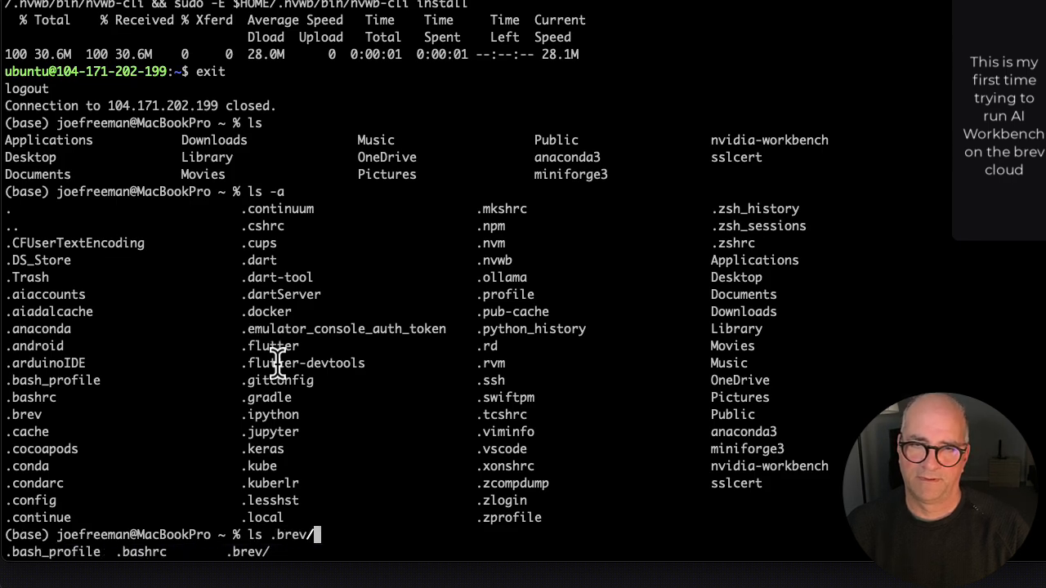
pyautogui.press('Return')
pyautogui.write('cat')
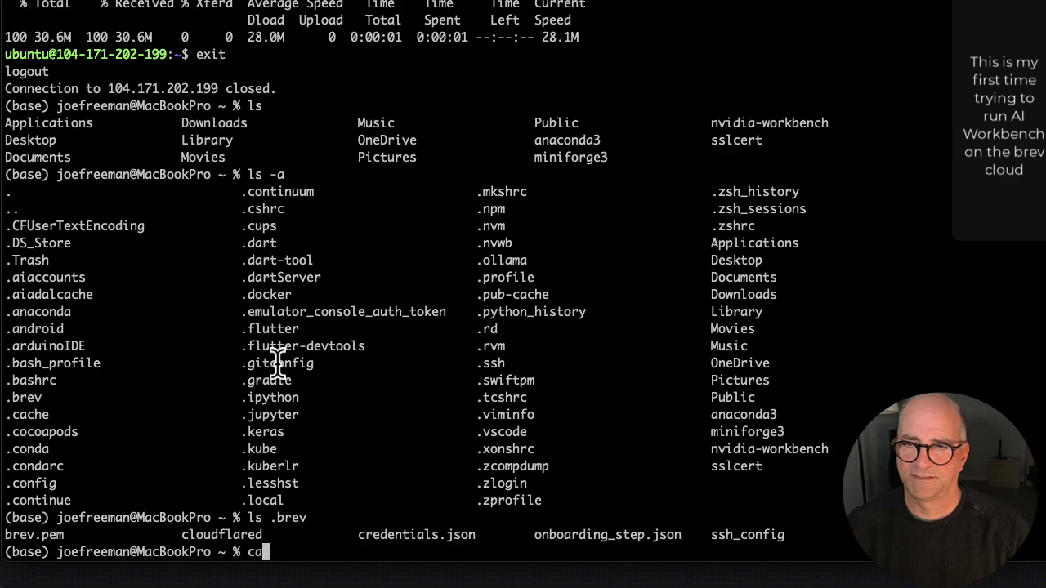
pyautogui.press('BackSpace')
pyautogui.press('BackSpace')
pyautogui.press('BackSpace')
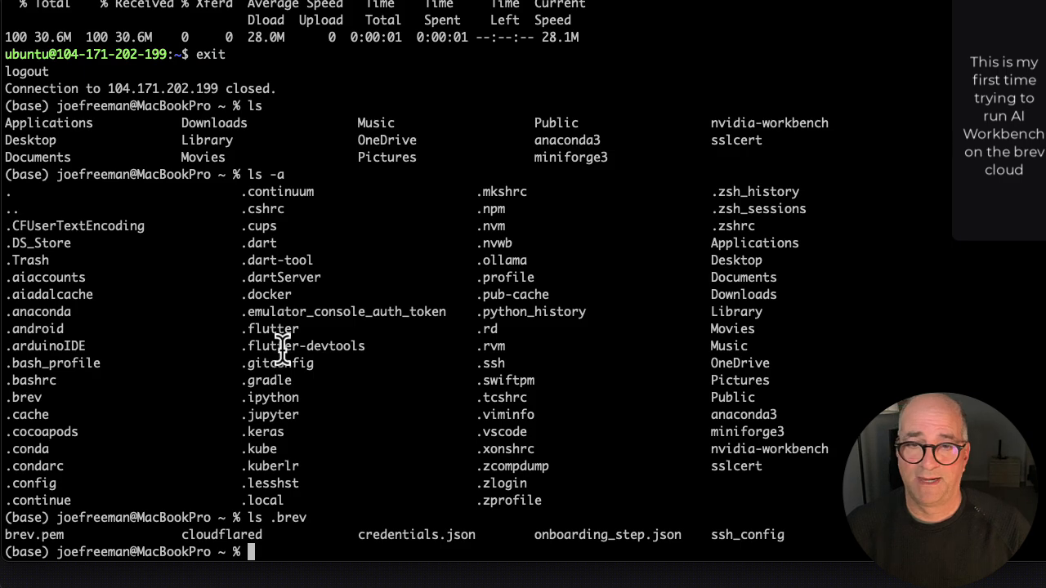
# Review the Add Remote Location form in AI Workbench, return to the terminal and display .brev/ssh_config with cat.
pyautogui.press('super+Tab')
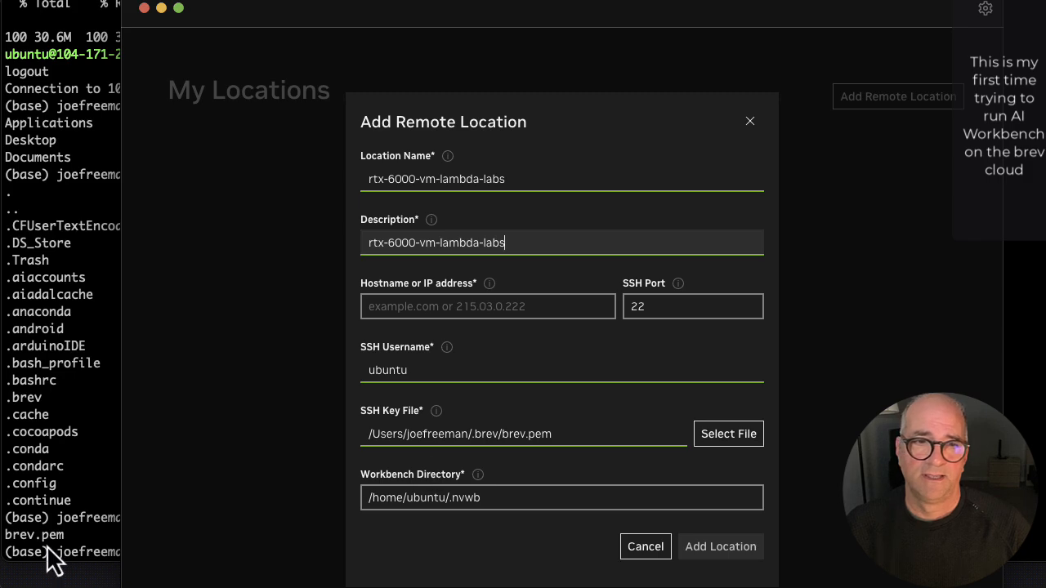
pyautogui.click(81, 523)
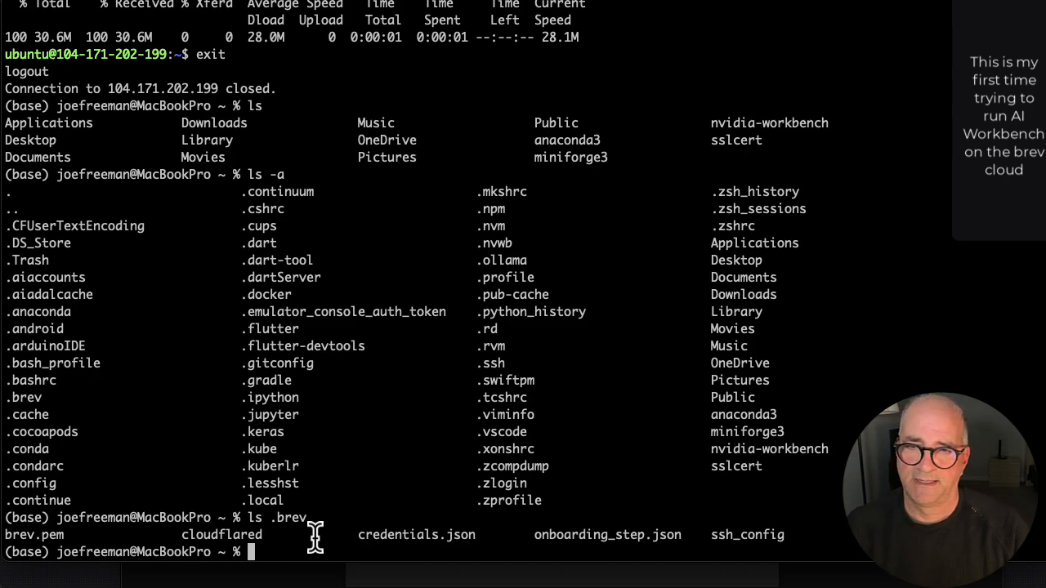
pyautogui.write('cat .br')
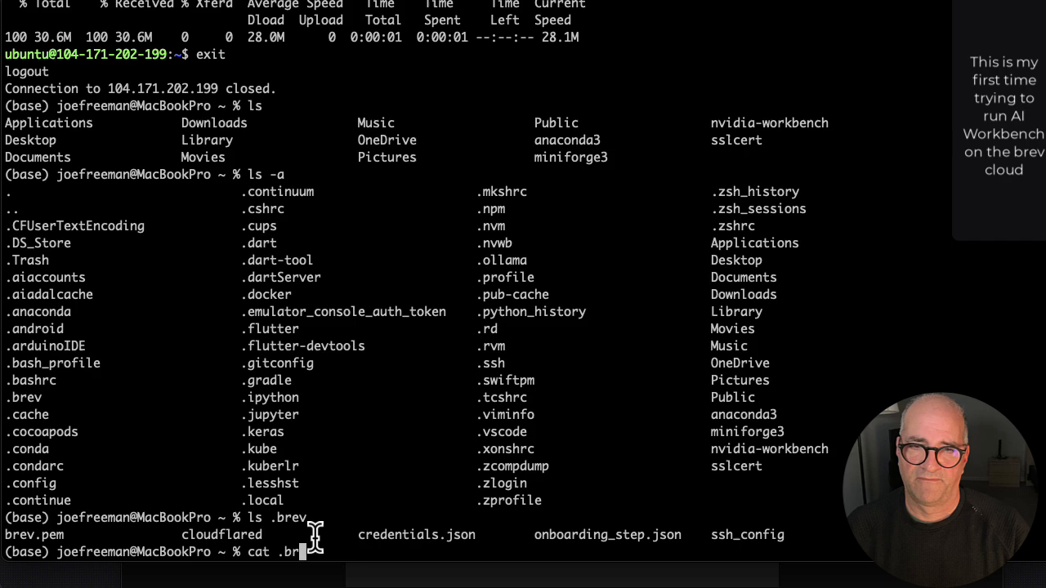
pyautogui.press('Tab')
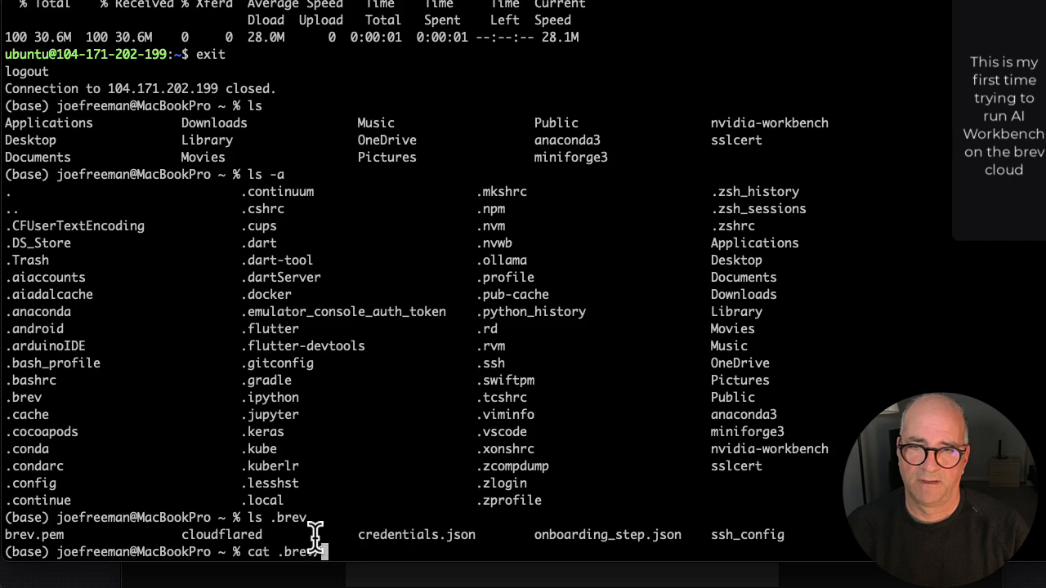
pyautogui.write('ss')
pyautogui.press('Tab')
pyautogui.press('Return')
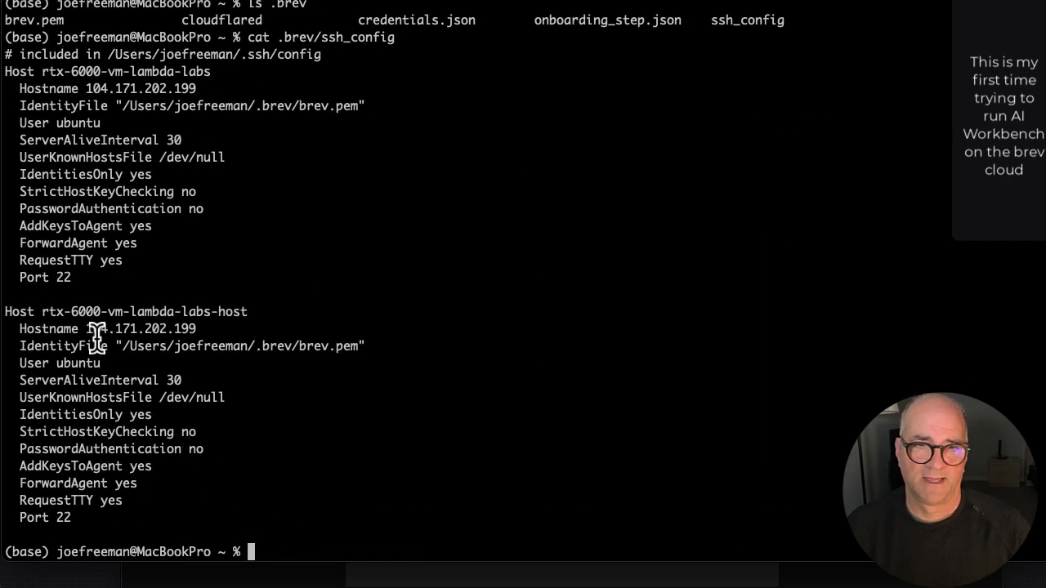
# Copy the hostname 104.171.202.199 from the SSH config into AI Workbench's Add Remote Location form and add the location.
pyautogui.moveTo(87, 328); pyautogui.dragTo(196, 329)
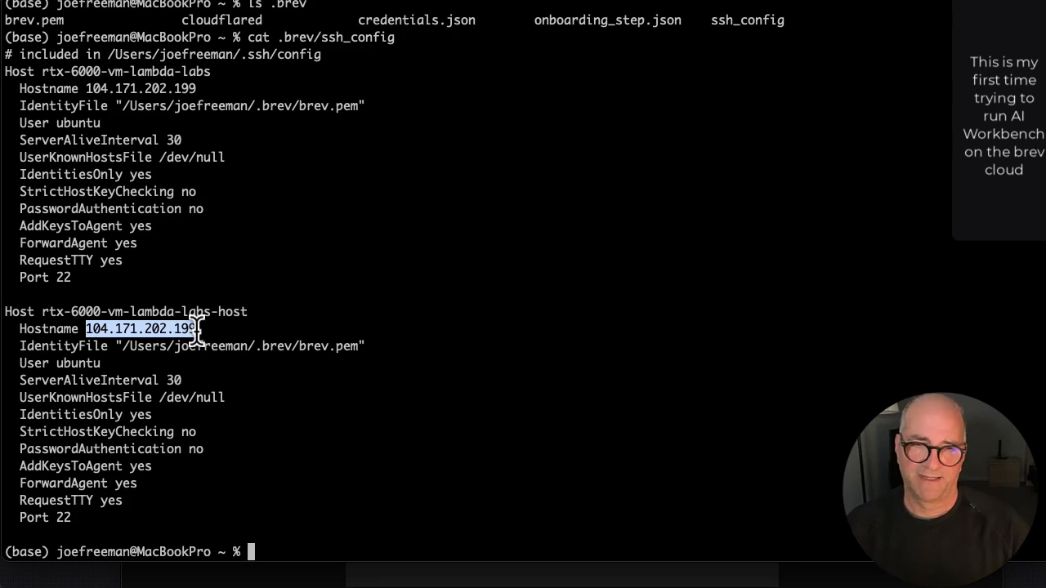
pyautogui.click(359, 582)
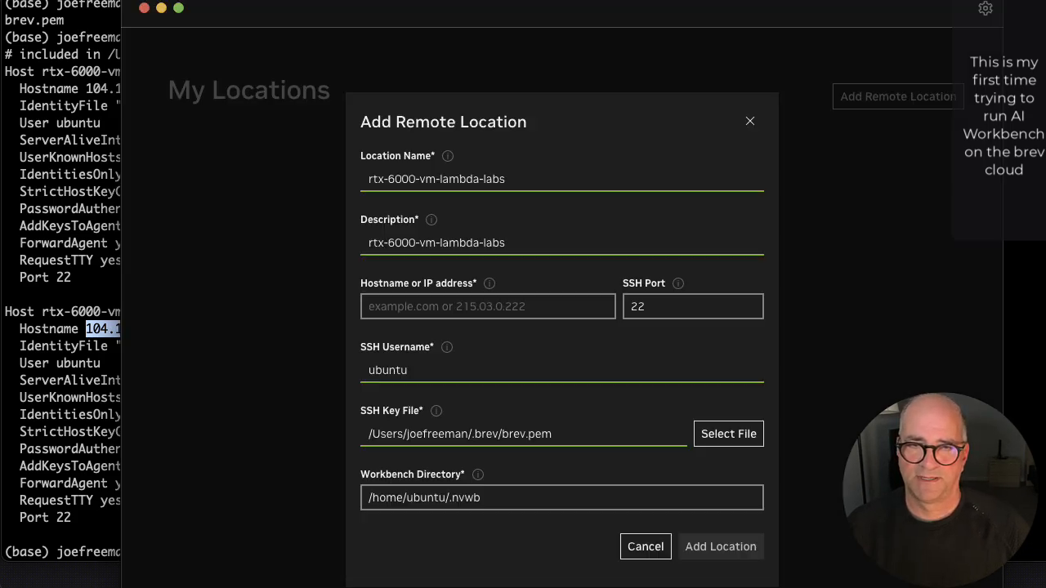
pyautogui.click(437, 308)
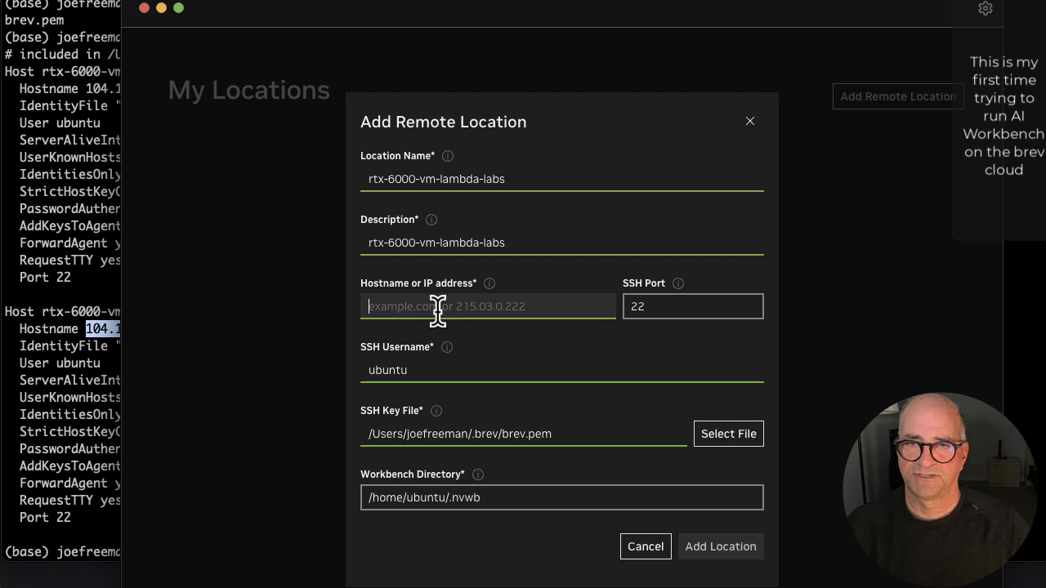
pyautogui.write('104.171.202.99')
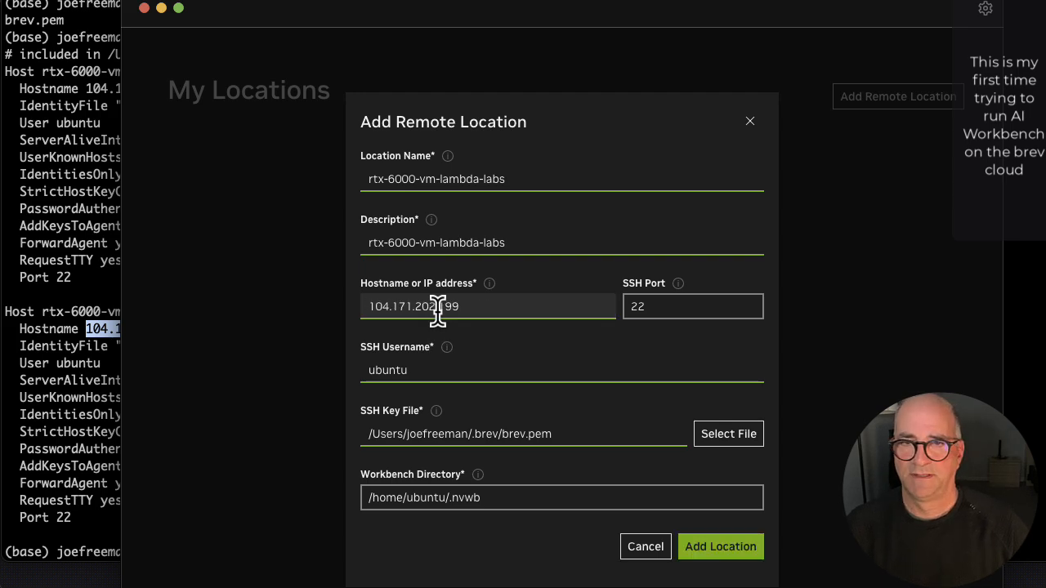
pyautogui.click(706, 551)
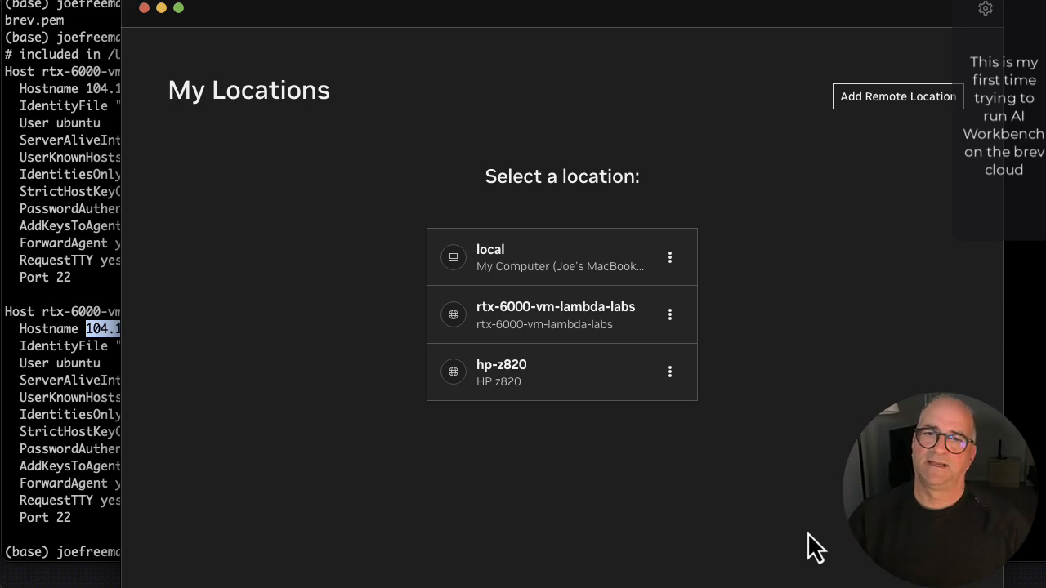
pyautogui.click(574, 334)
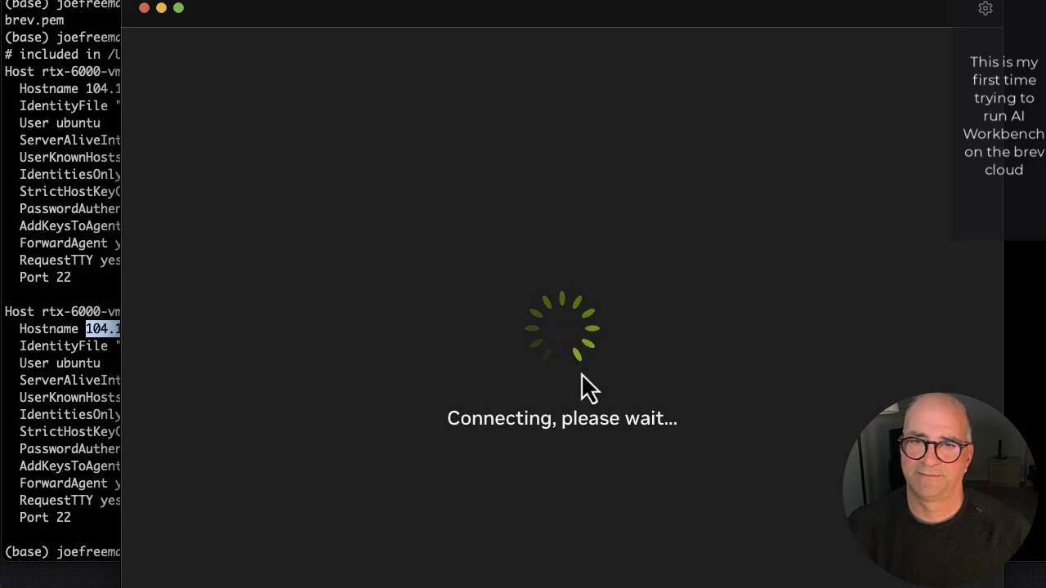
pyautogui.moveTo(405, 30); pyautogui.dragTo(374, 2)
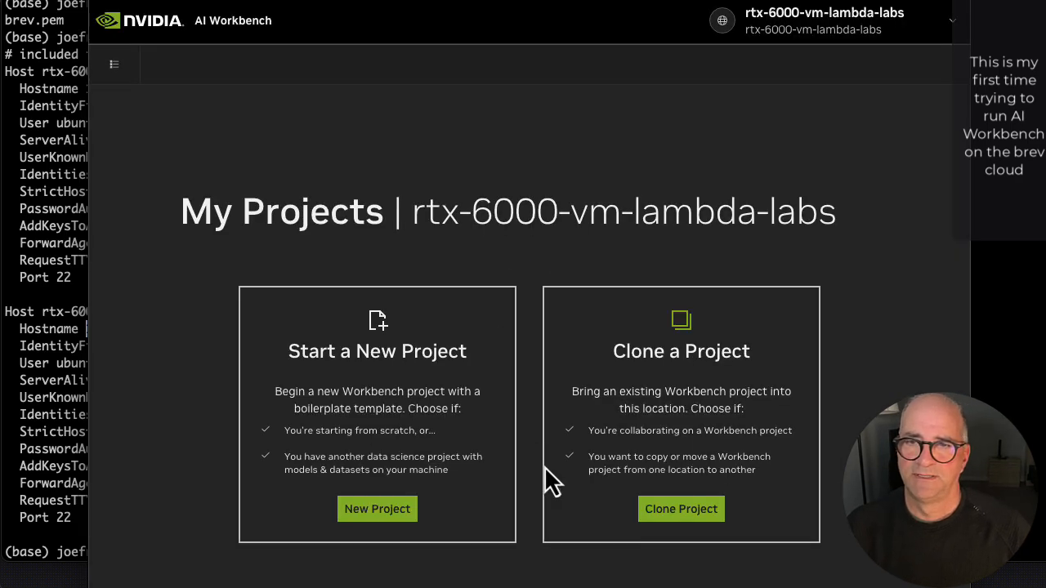
pyautogui.click(661, 517)
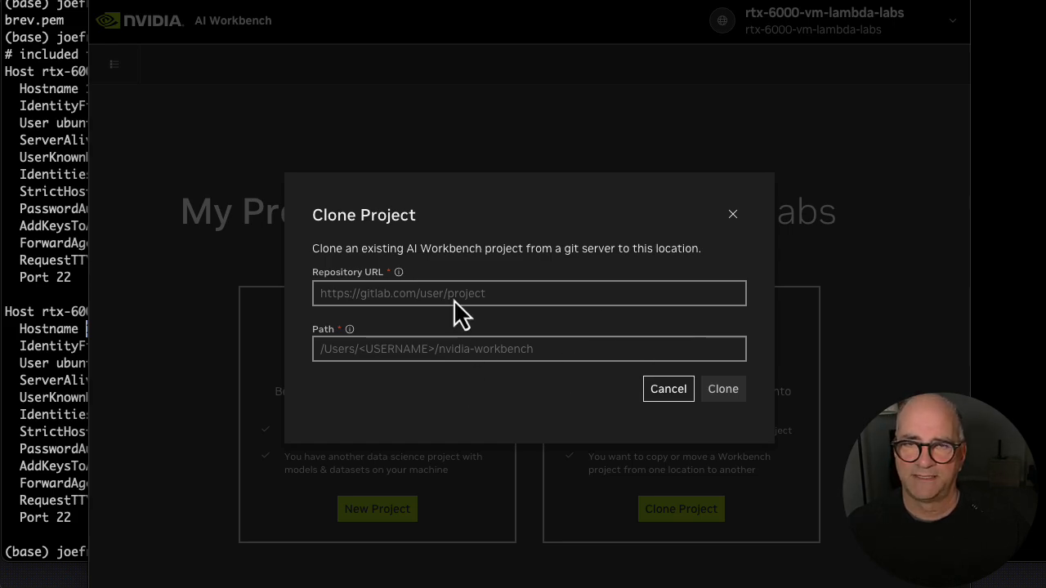
pyautogui.click(451, 292)
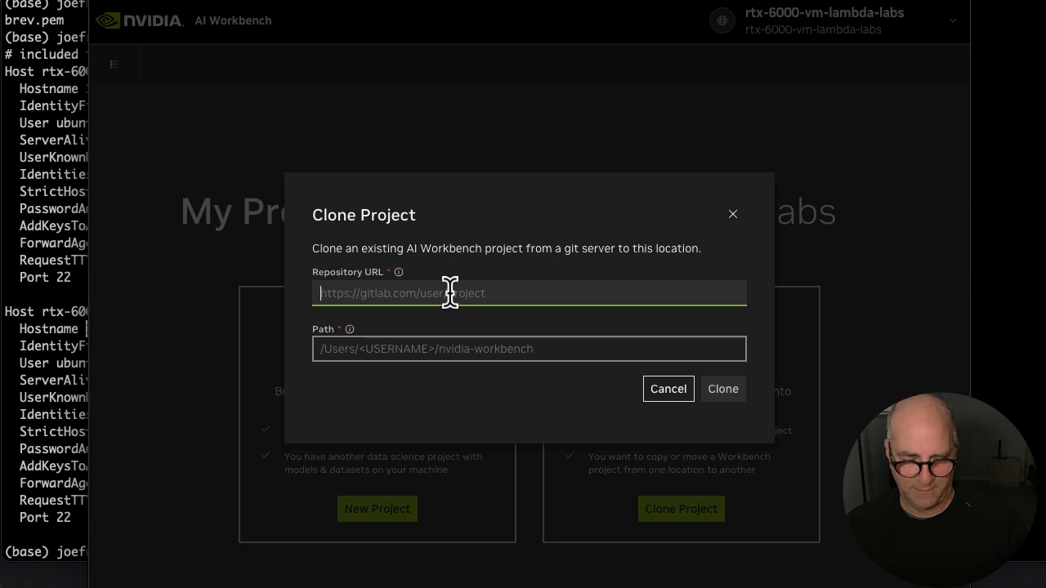
pyautogui.write('https://github.com/NVIDIA/workbench-example-competition-kernel.git')
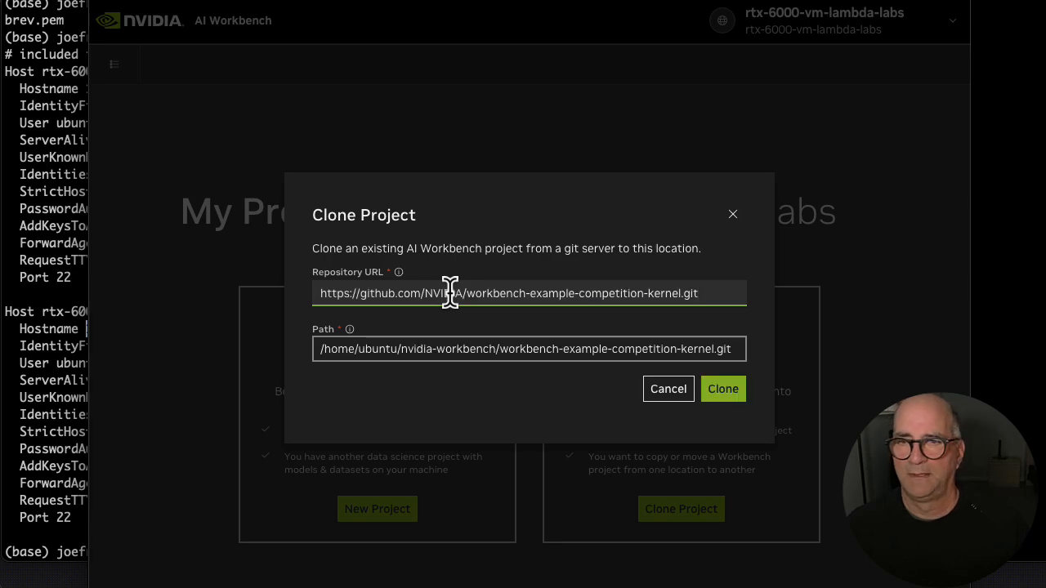
pyautogui.click(724, 389)
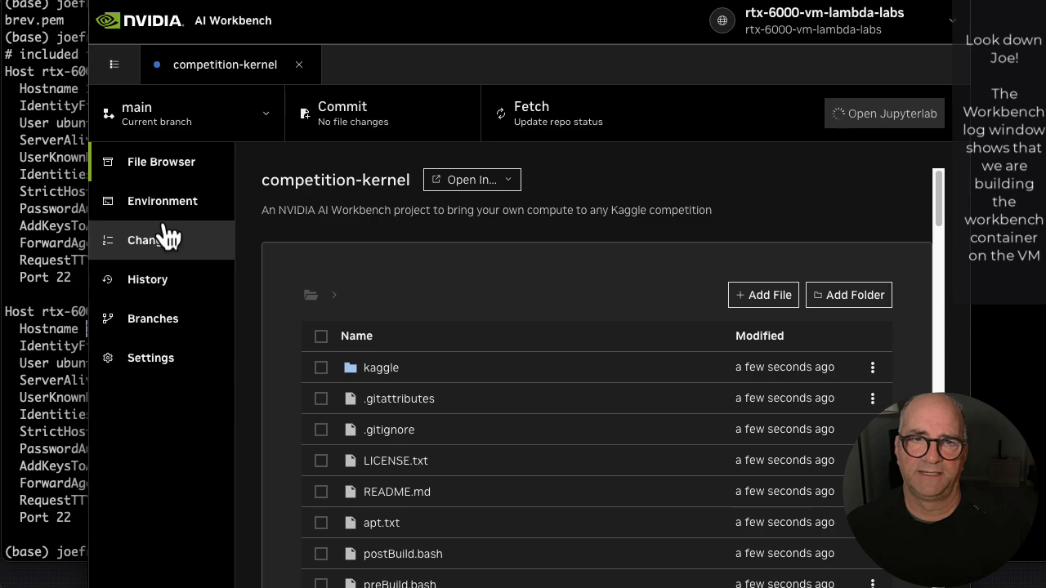
# Open the competition-kernel project's environment page and examine its build status, base image and packages.
pyautogui.click(131, 206)
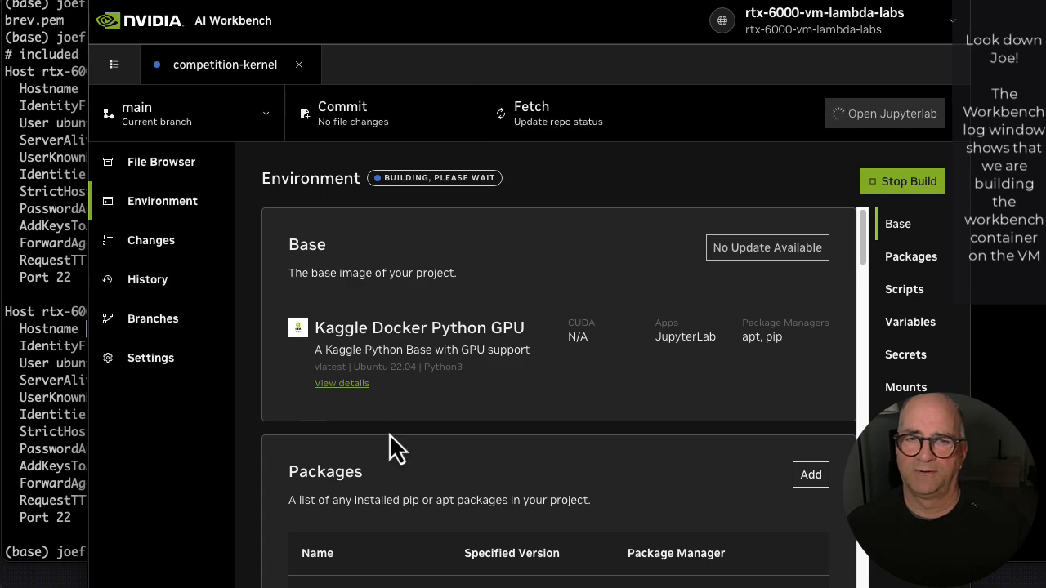
pyautogui.scroll(-2, 392, 442)
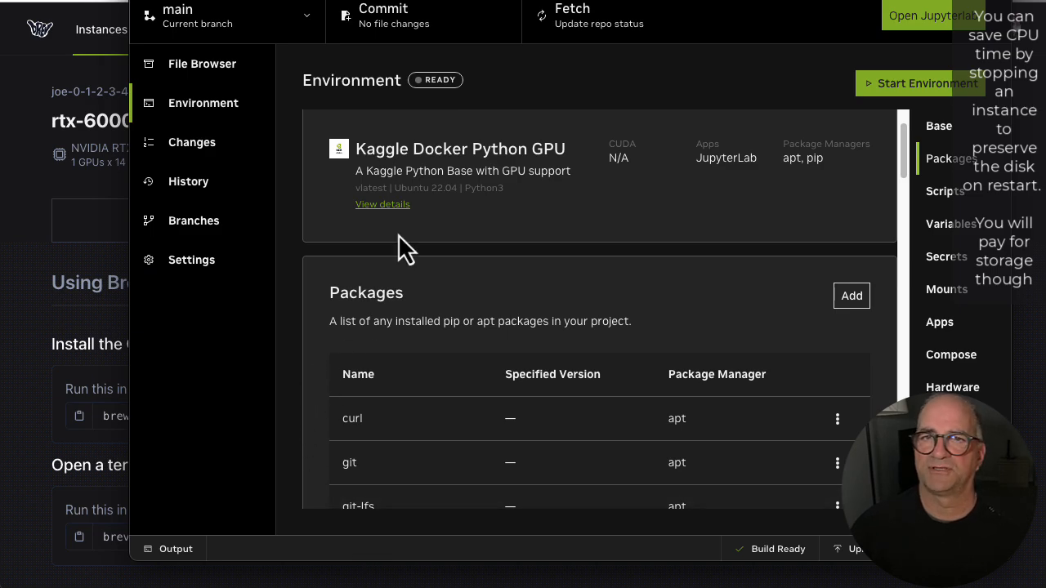
# Start the competition-kernel environment and try /users/ubuntu/kaggle/input as the host mount source for /project/kaggle/input/.
pyautogui.moveTo(453, 0); pyautogui.dragTo(403, 0)
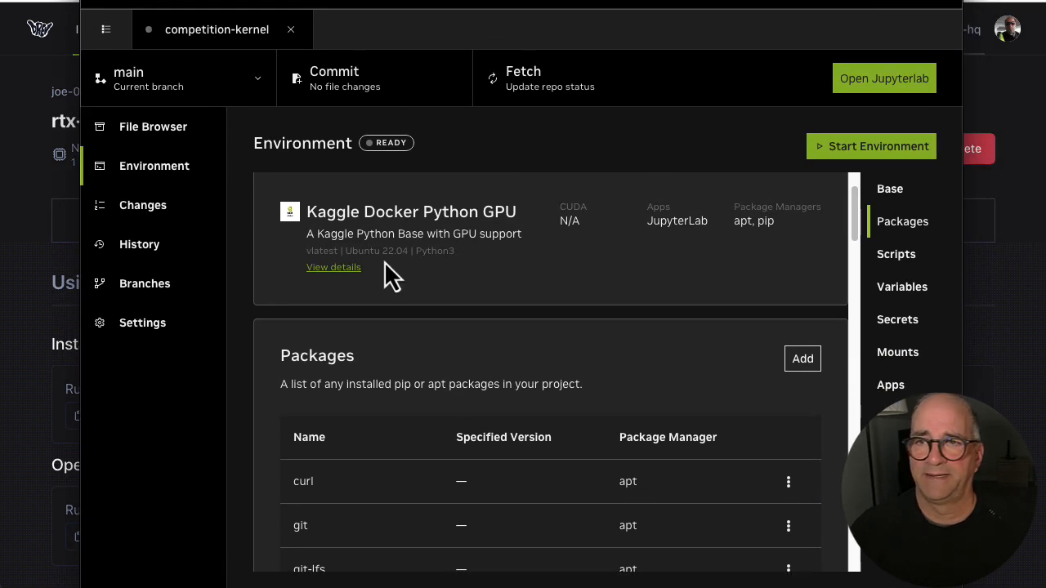
pyautogui.click(820, 157)
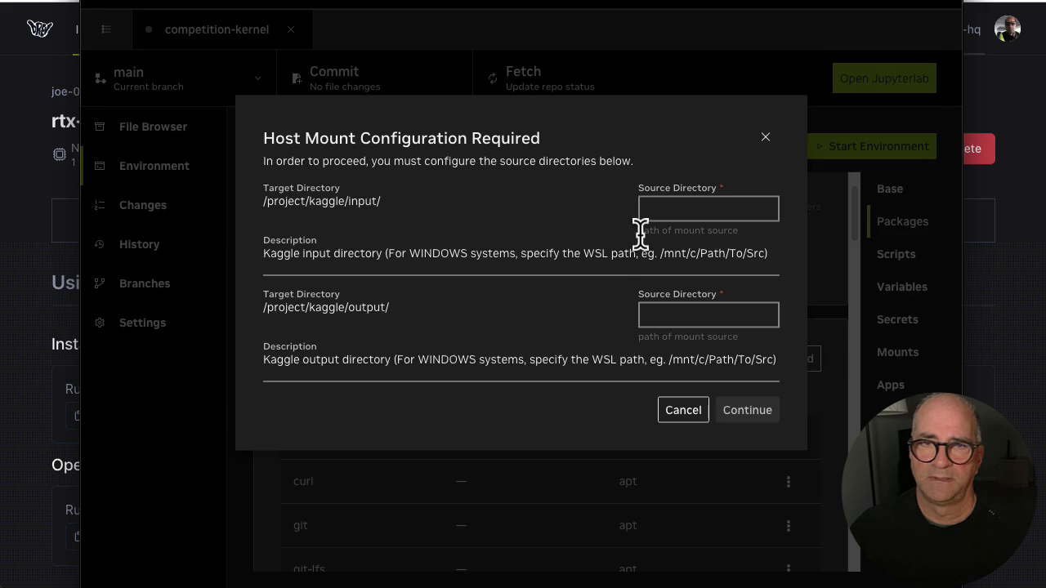
pyautogui.click(675, 211)
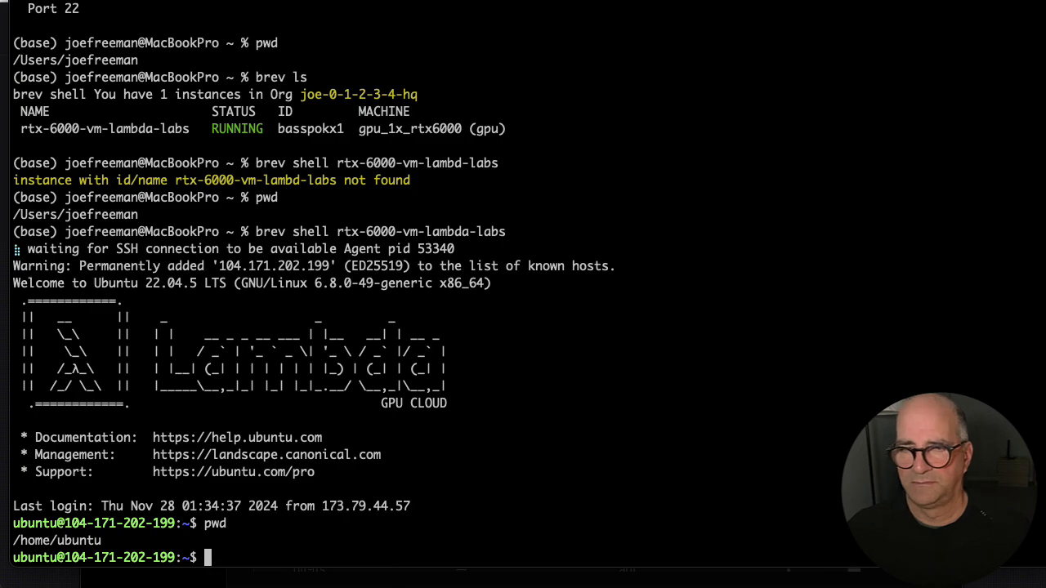
# Switch to the VM's terminal and try to create kaggle/input and kaggle/output in one go with mkdirs.
pyautogui.write('mkdir')
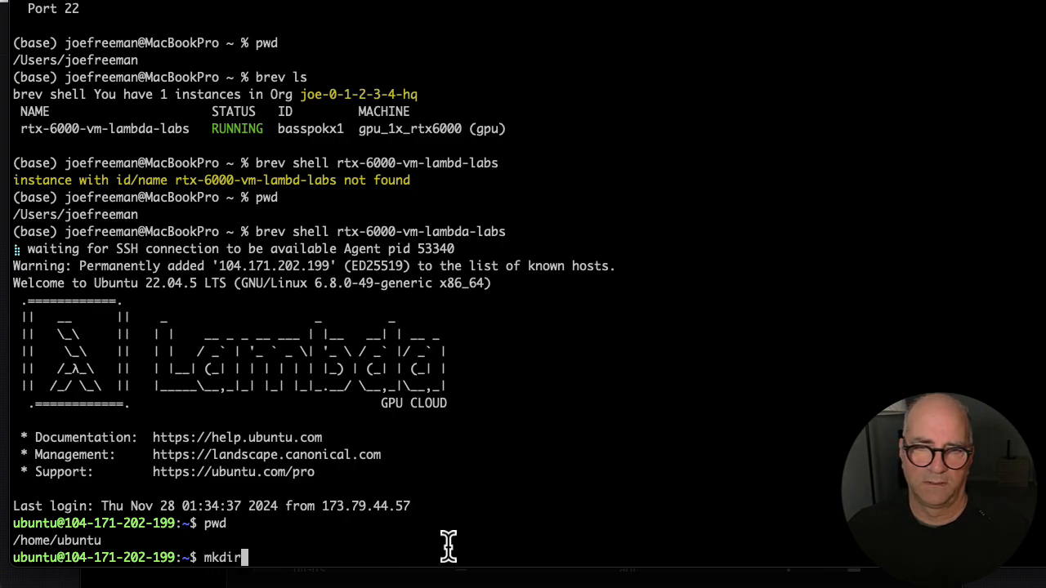
pyautogui.write('s kaggle/inpu')
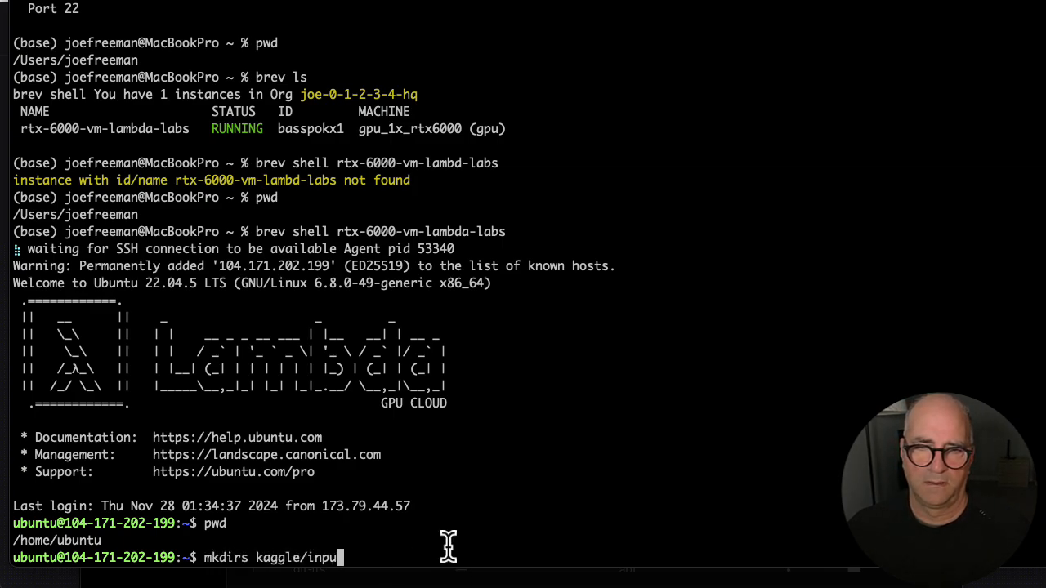
pyautogui.write('t kaggle/output')
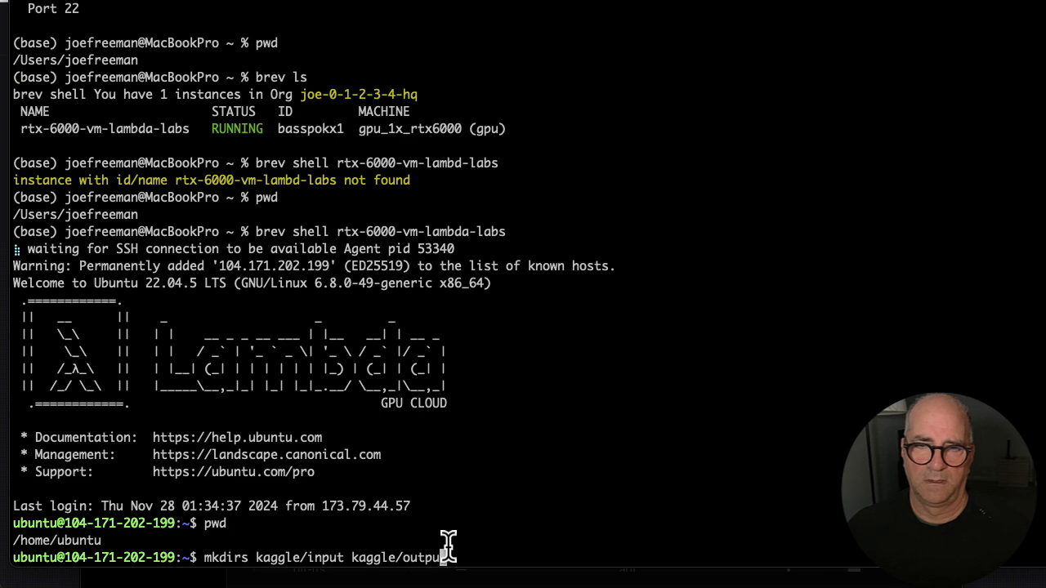
pyautogui.press('Return')
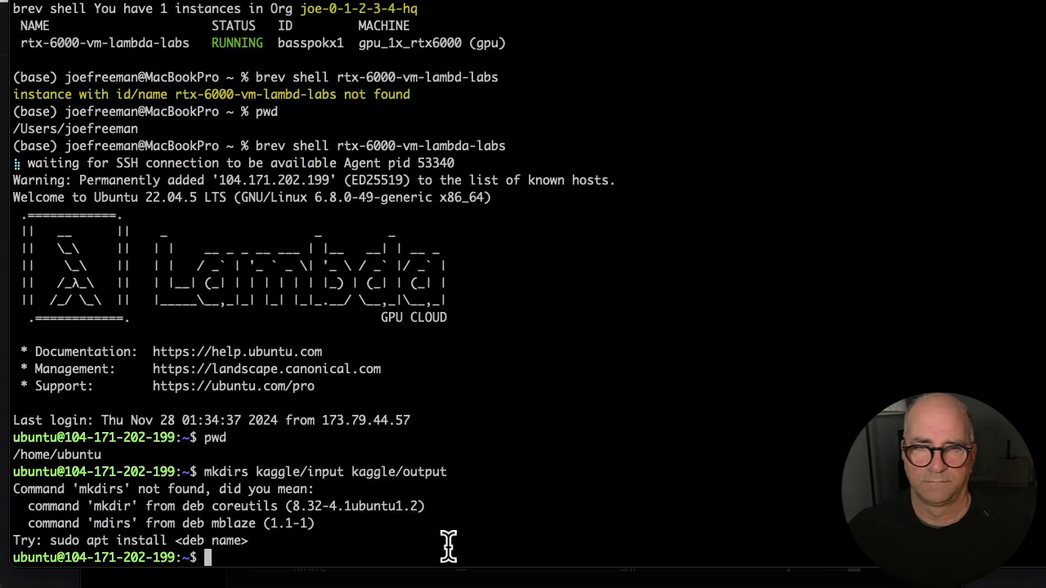
# Create a kaggle folder in the VM's home directory with mkdir, plus its input and output subfolders.
pyautogui.write('mkdir kaggle')
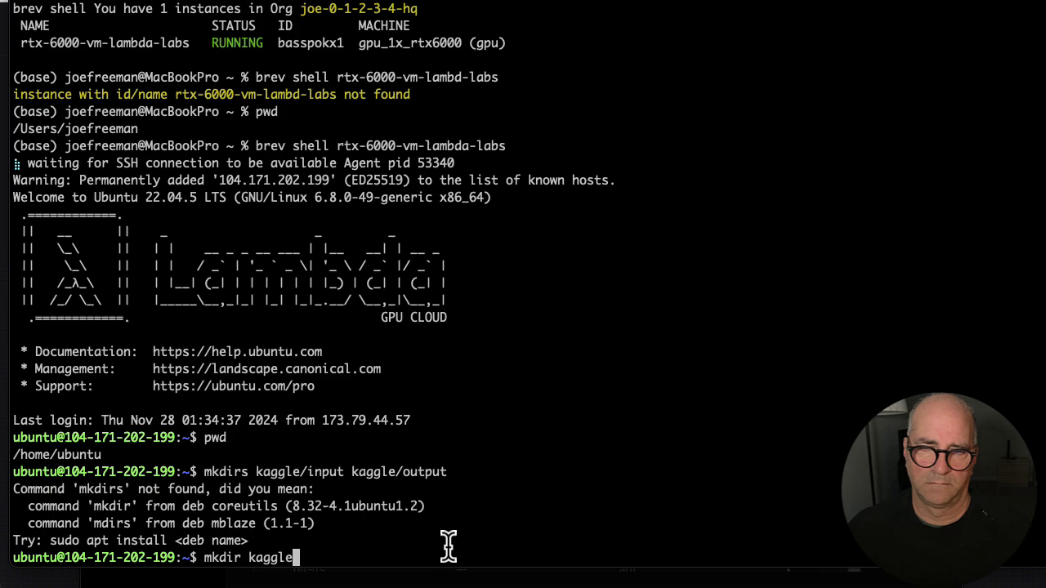
pyautogui.press('Return')
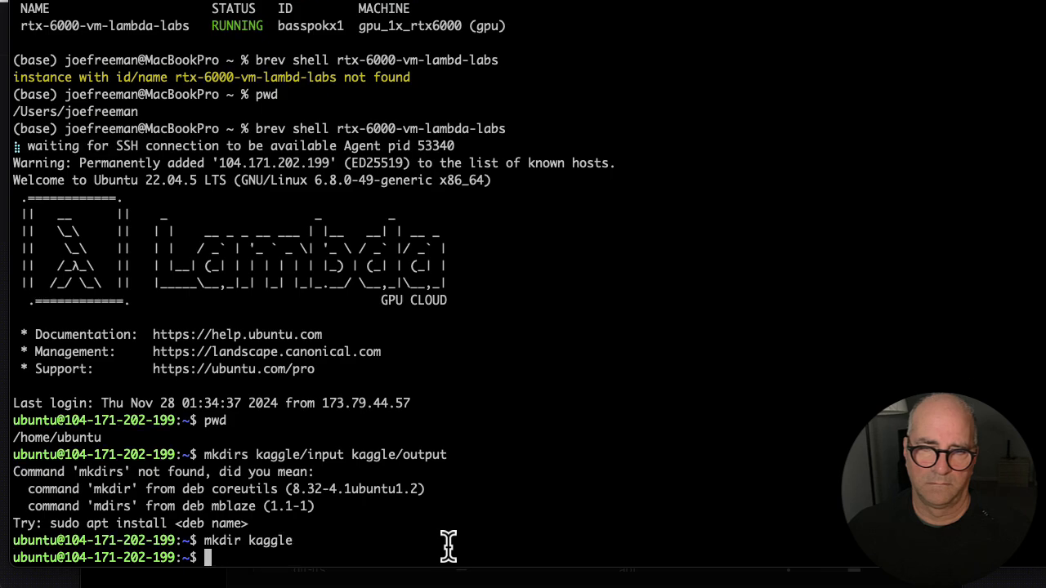
pyautogui.write('mkdir kaggle/')
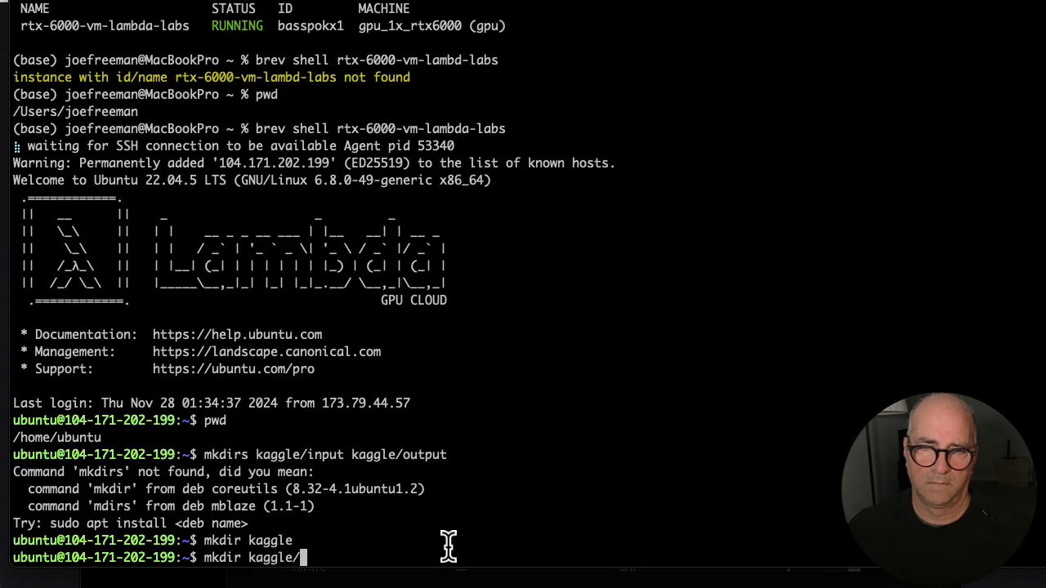
pyautogui.write('input')
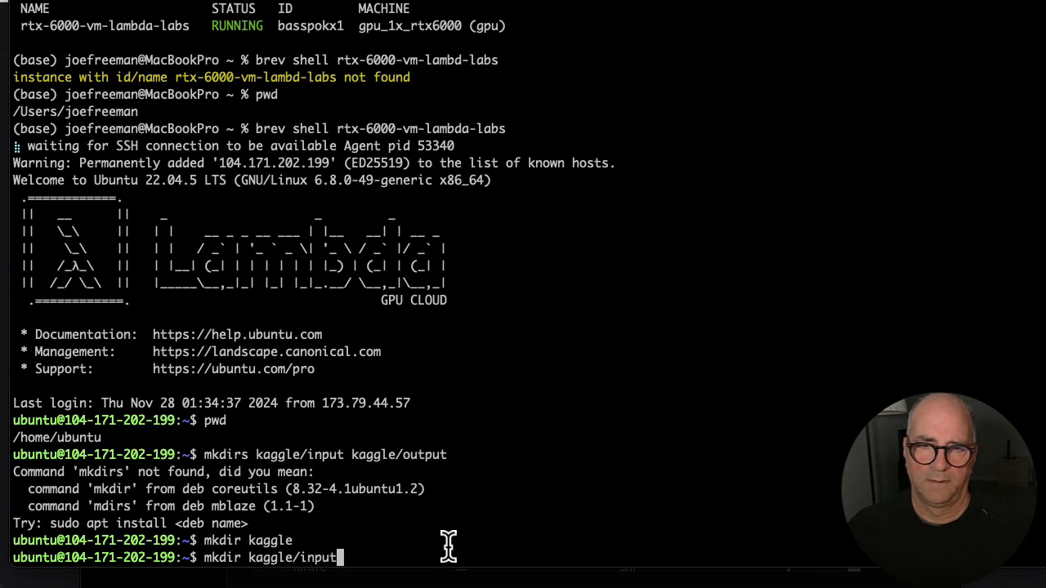
pyautogui.press('Return')
pyautogui.write('mkdir')
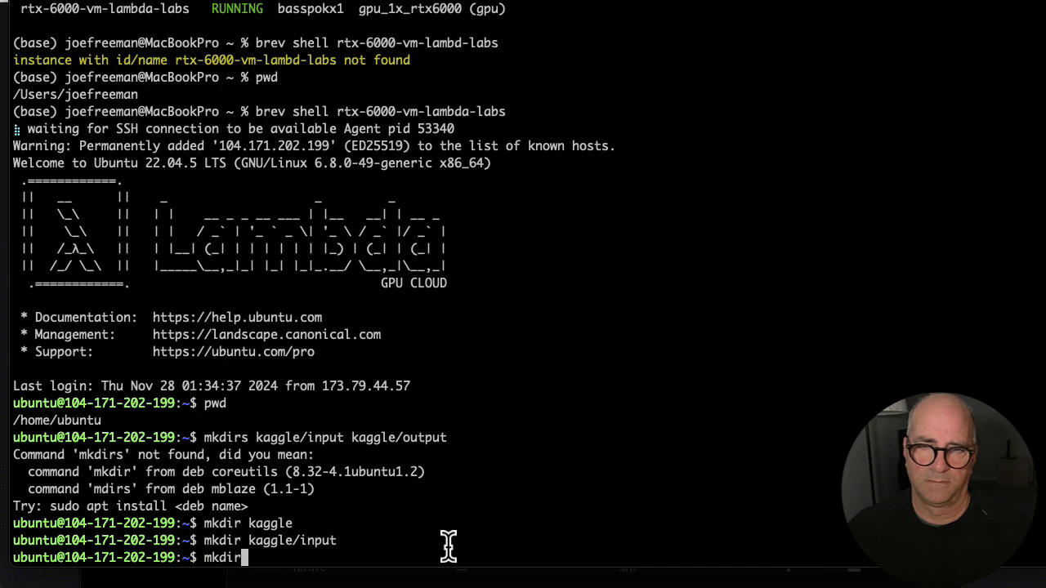
pyautogui.write(' kaggle/output')
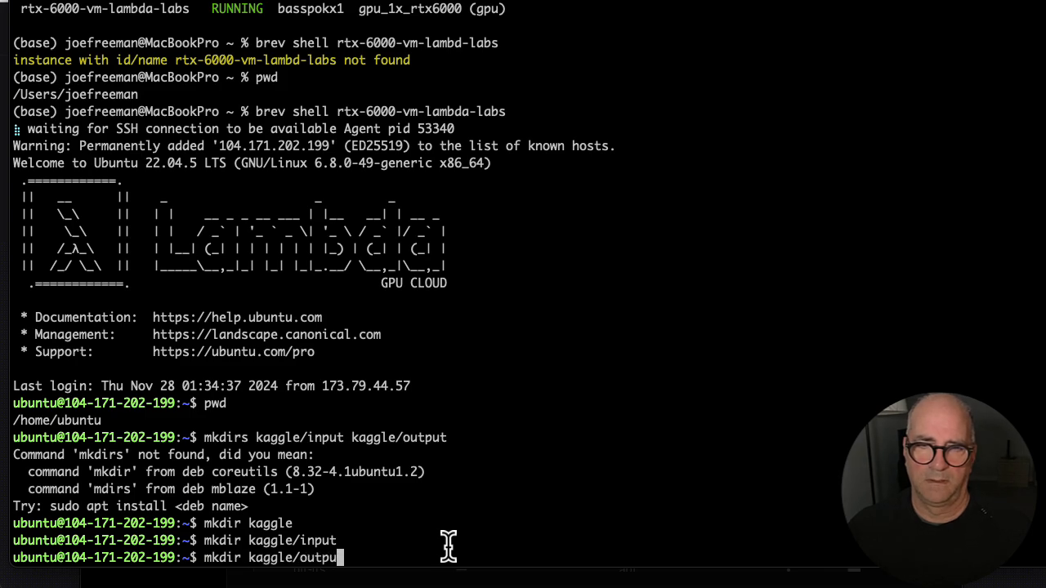
pyautogui.press('Return')
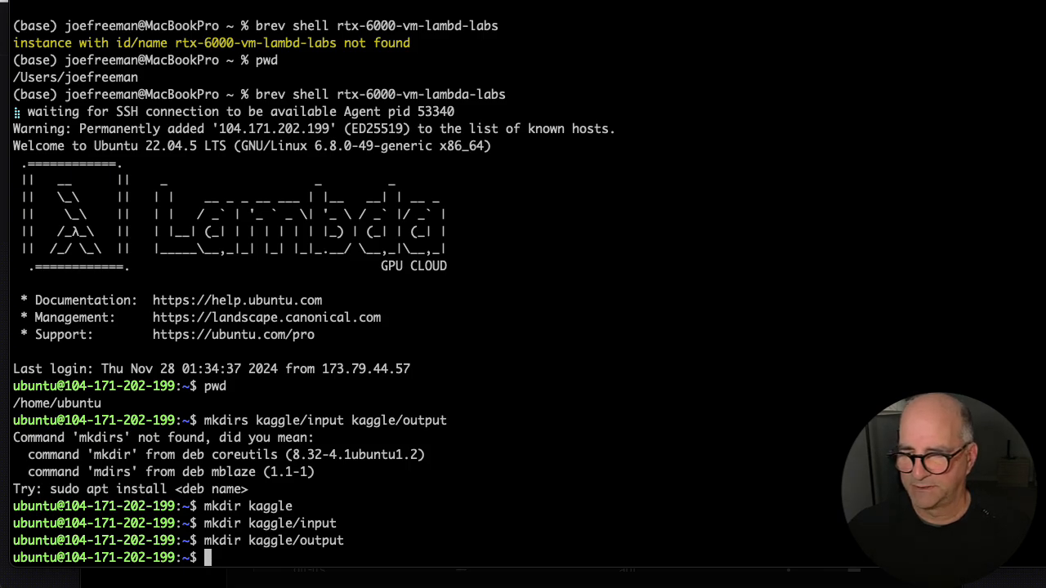
# Return to AI Workbench, set the mount source directories to /home/ubuntu/kaggle/input and /home/ubuntu/kaggle/output, and continue.
pyautogui.press('super+Tab')
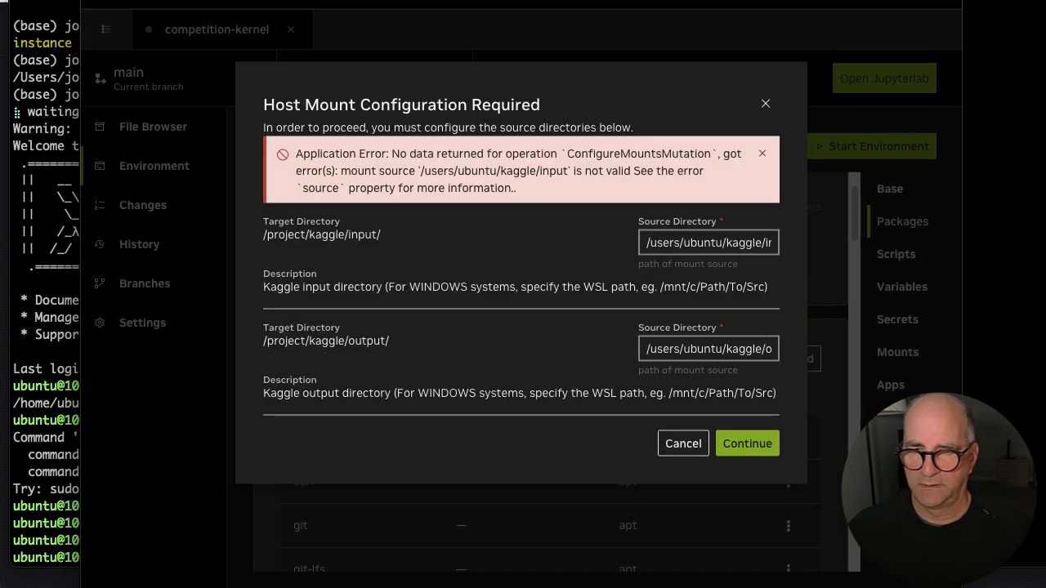
pyautogui.doubleClick(665, 243)
pyautogui.write('home')
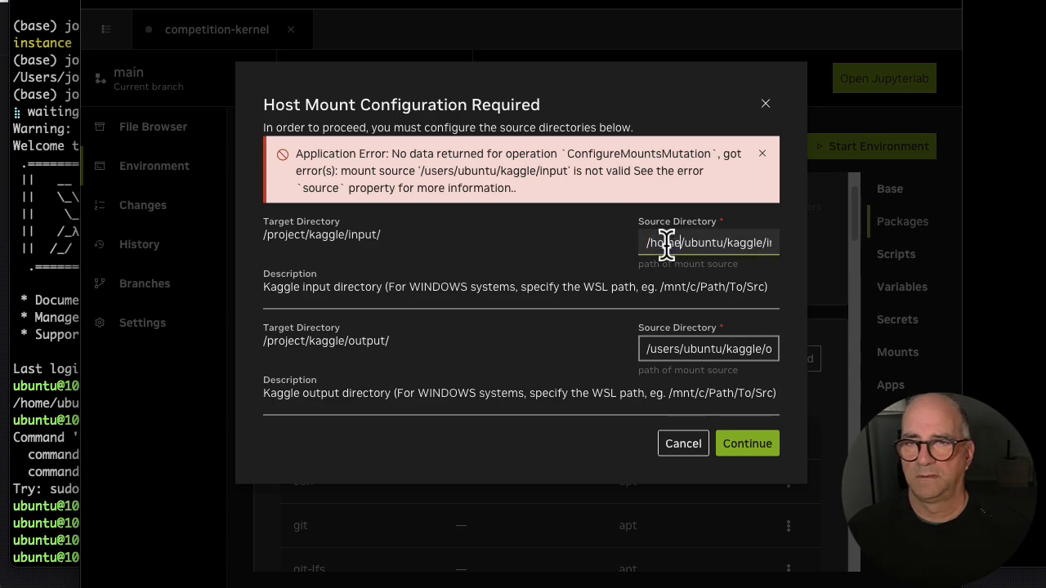
pyautogui.click(668, 350)
pyautogui.doubleClick(669, 350)
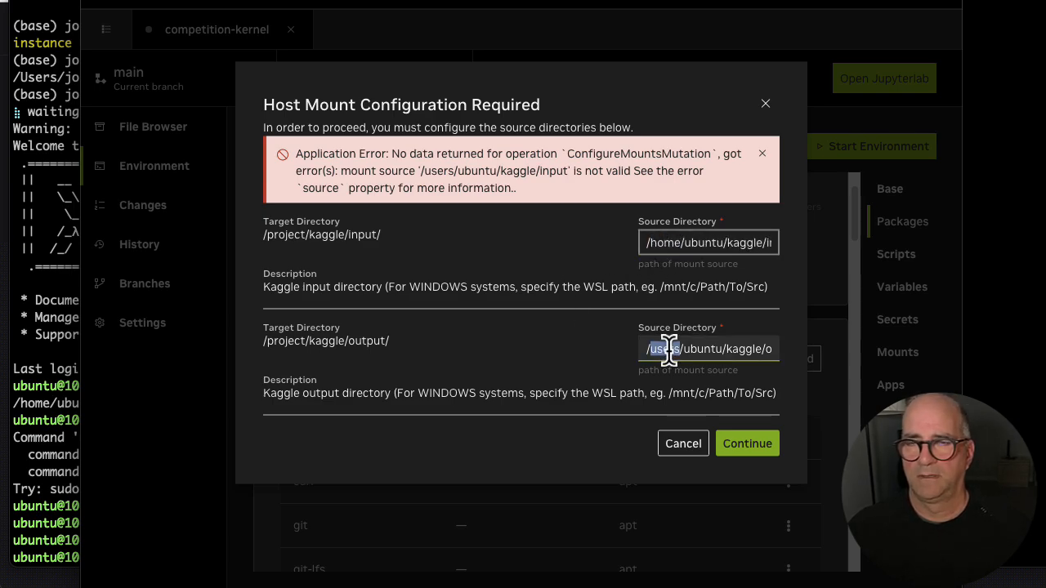
pyautogui.write('home')
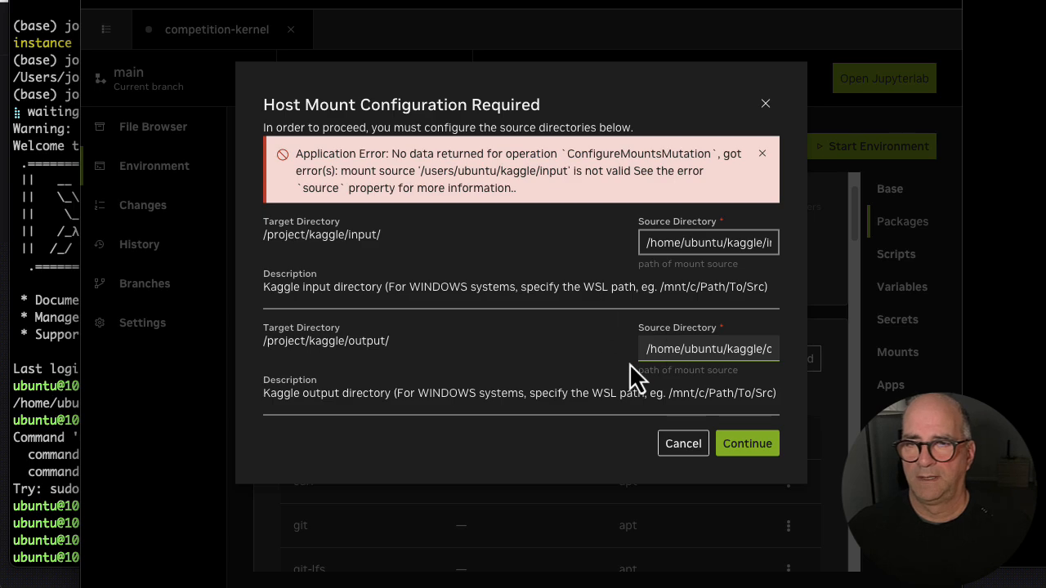
pyautogui.click(739, 447)
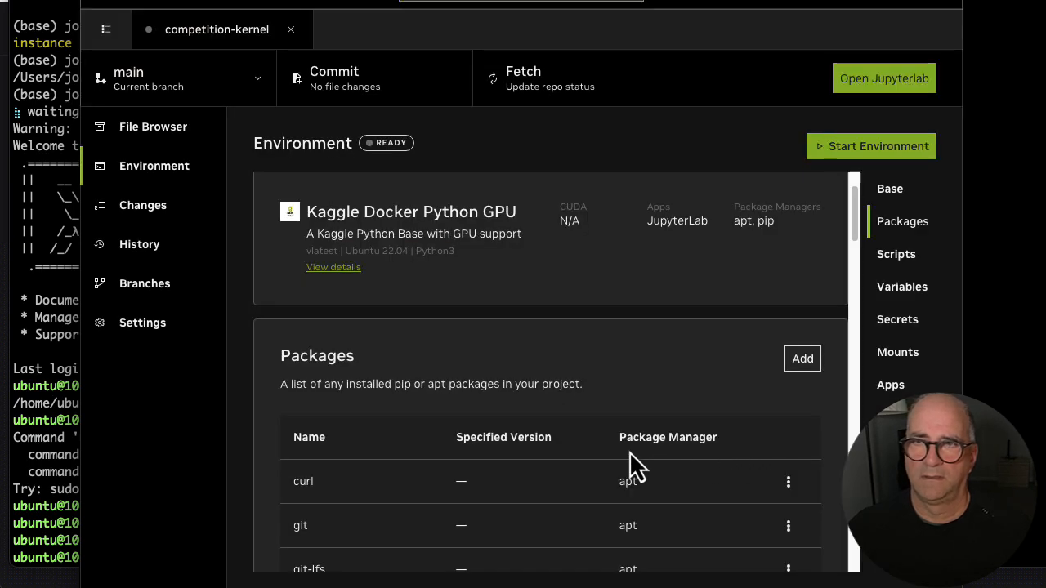
# Start the environment and fill in the required KAGGLE_USERNAME and KAGGLE_KEY secrets with the Kaggle account's username and API key.
pyautogui.click(879, 147)
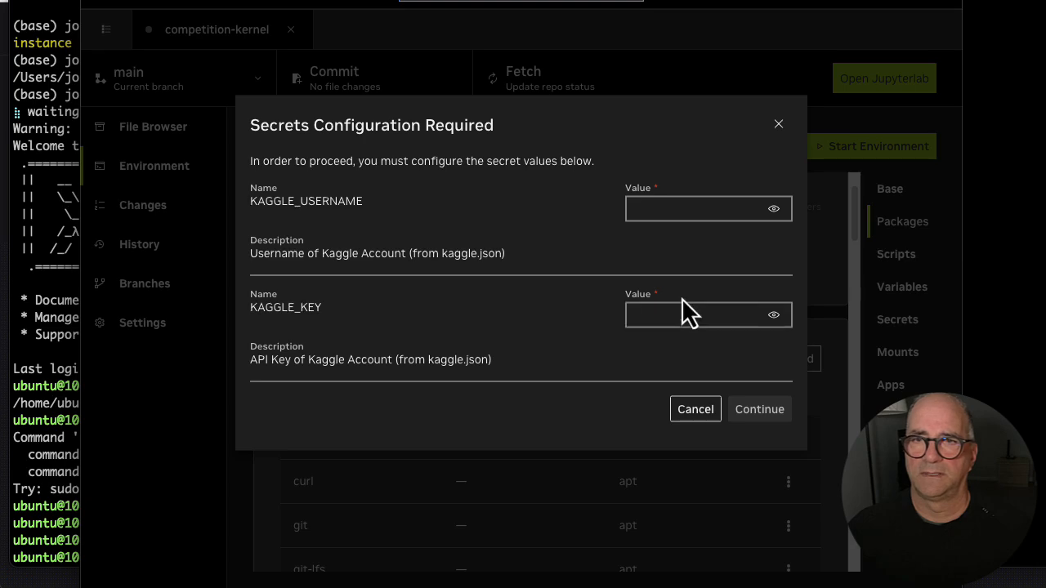
pyautogui.click(677, 214)
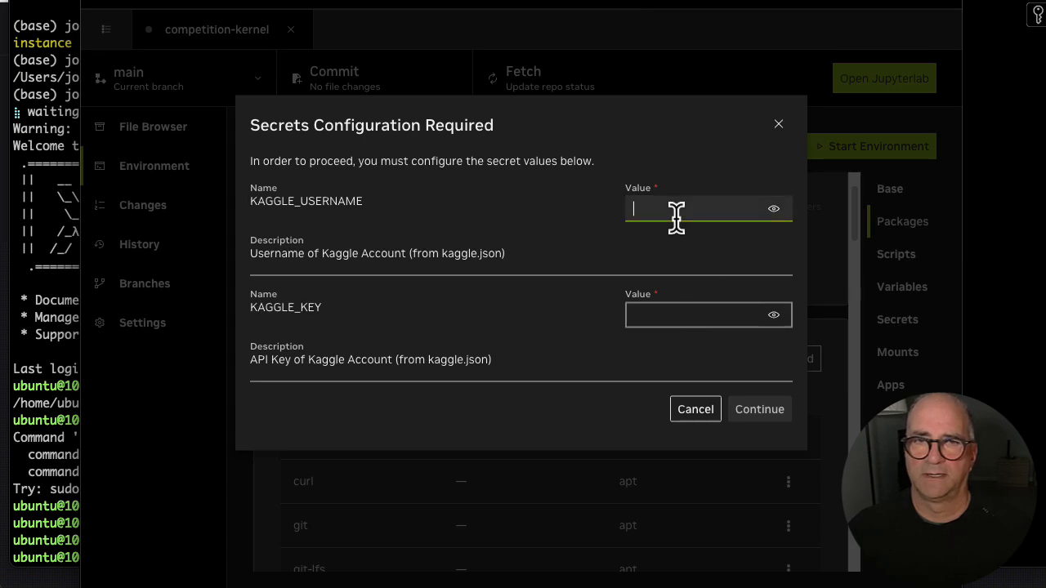
pyautogui.write('••••••••')
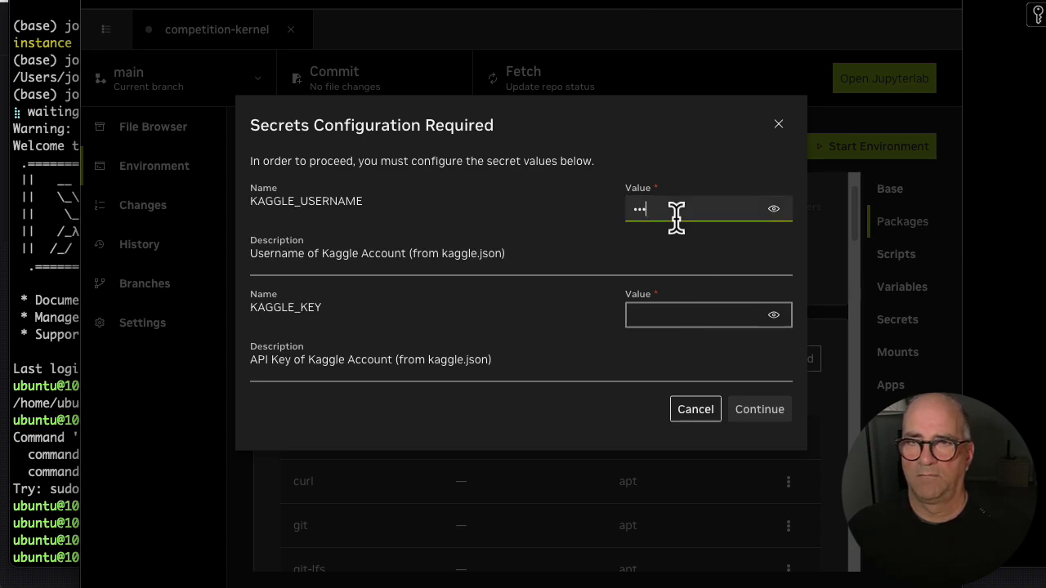
pyautogui.click(679, 317)
pyautogui.write('•••••••••')
pyautogui.click(758, 417)
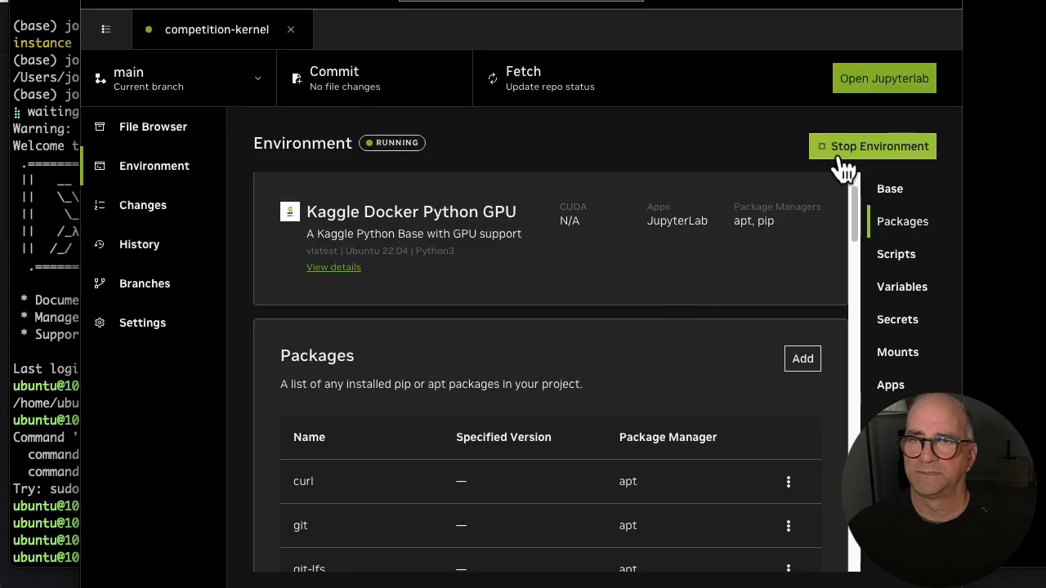
# Restart the competition-kernel environment and open its JupyterLab in an enlarged browser window.
pyautogui.click(835, 155)
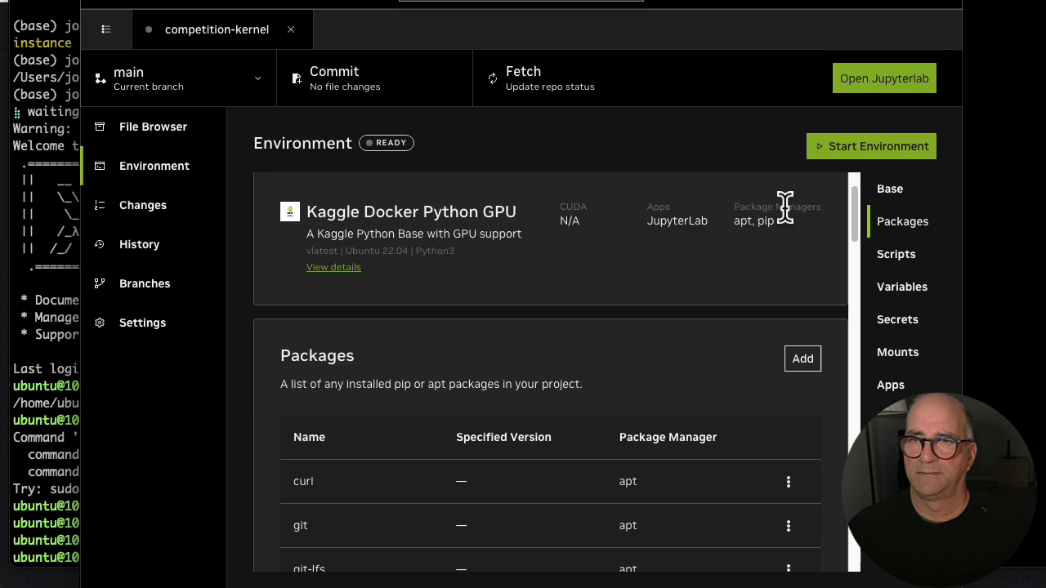
pyautogui.click(853, 150)
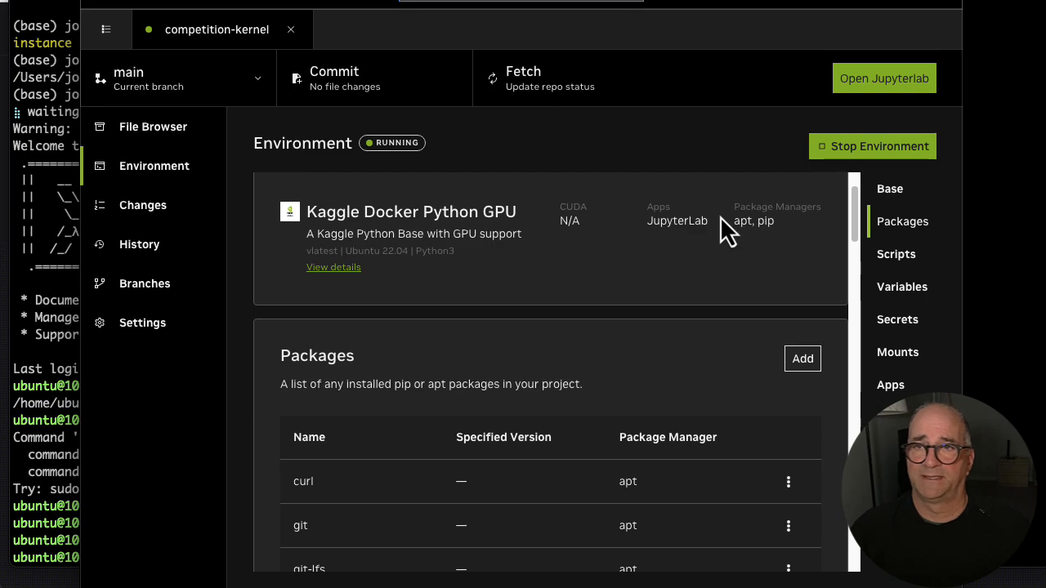
pyautogui.click(866, 82)
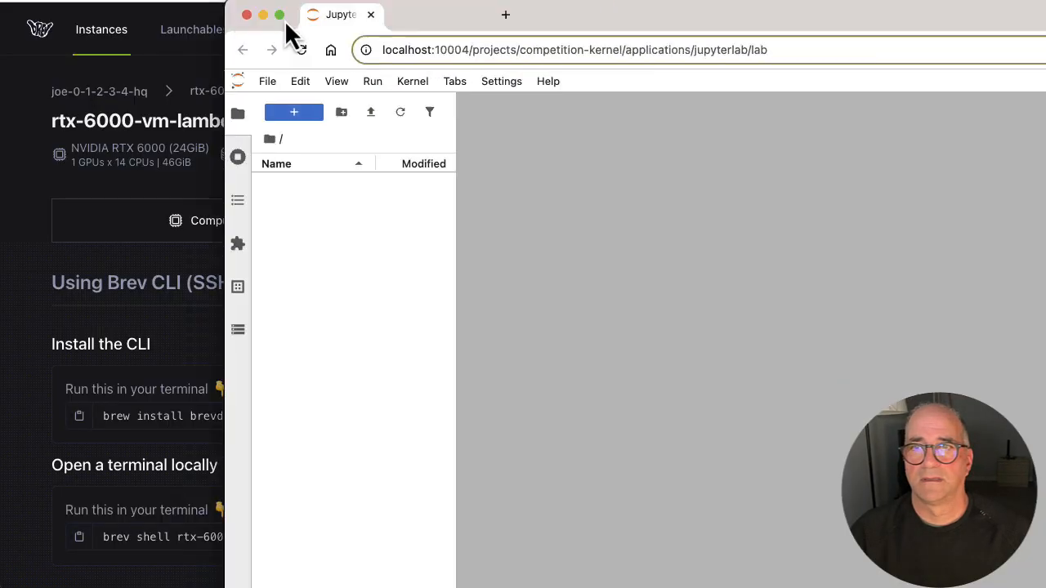
pyautogui.click(281, 18)
pyautogui.moveTo(99, 20); pyautogui.dragTo(102, 43)
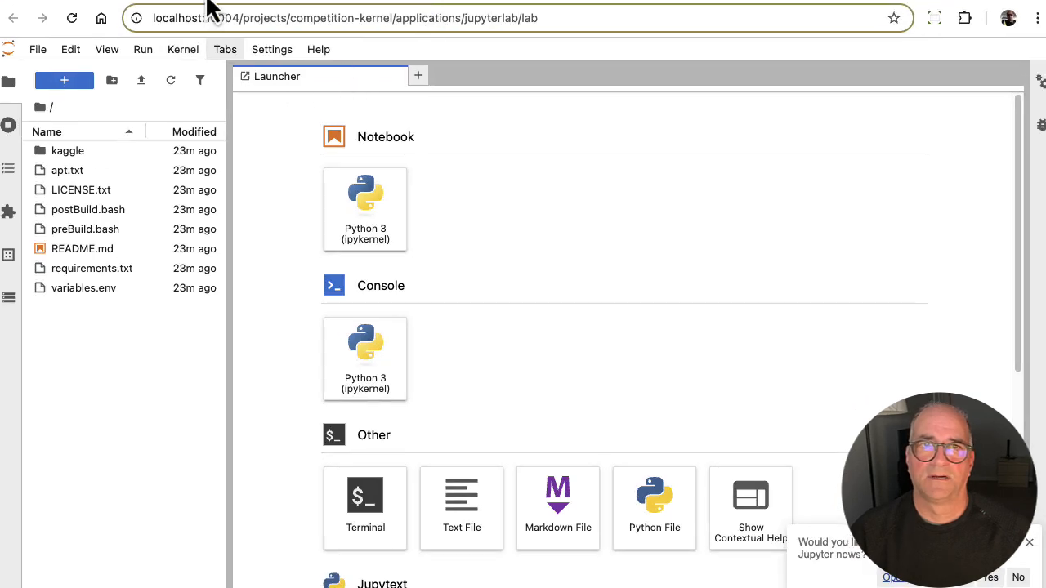
pyautogui.moveTo(204, 1); pyautogui.dragTo(879, 1)
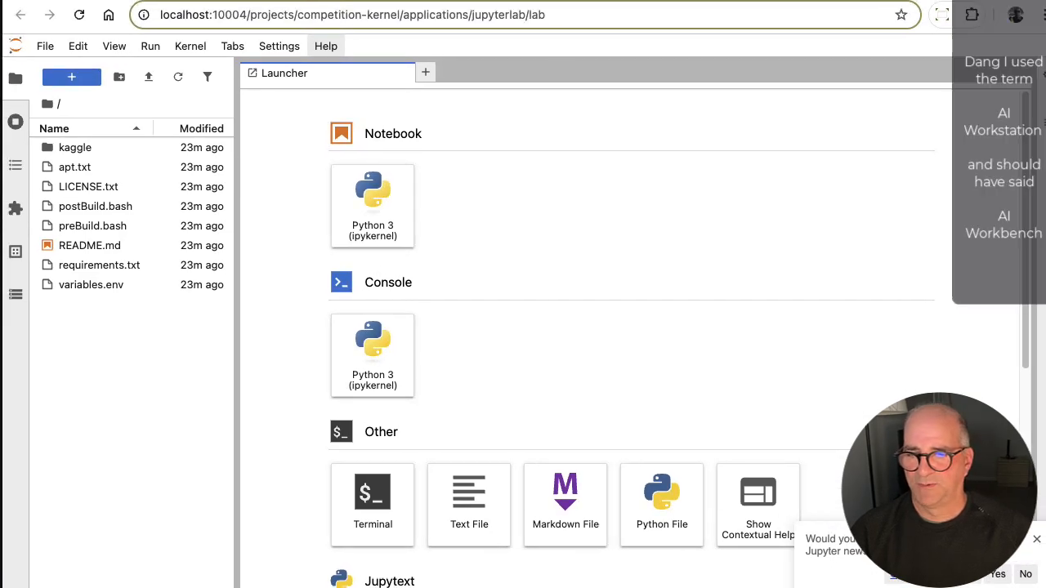
# Switch to the workflow diagram and review the steps for running NVidia AI Workbench on Brev, including the SSH connection and remote definition.
pyautogui.press('super+Tab')
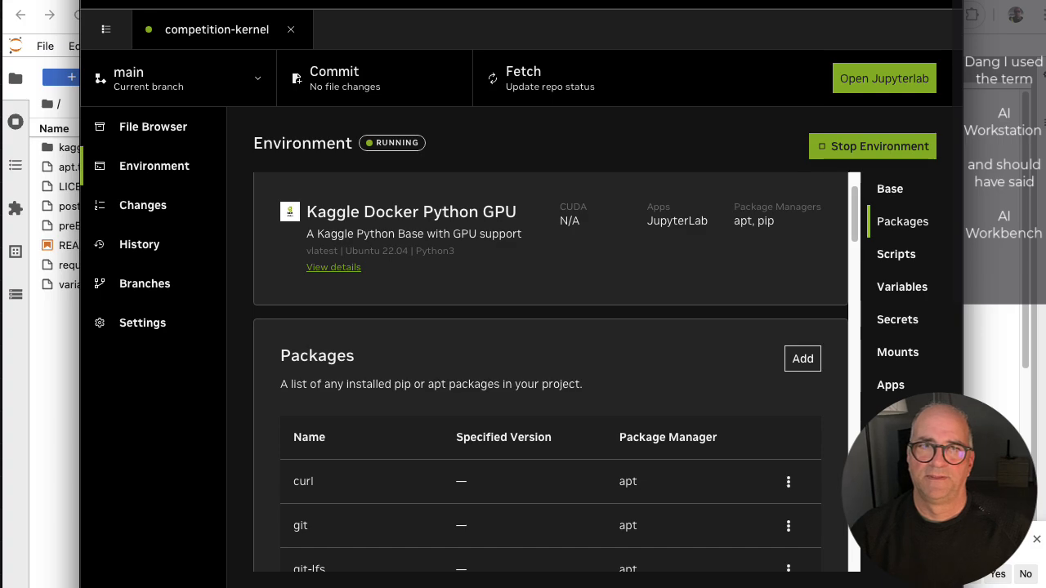
pyautogui.click(68, 401)
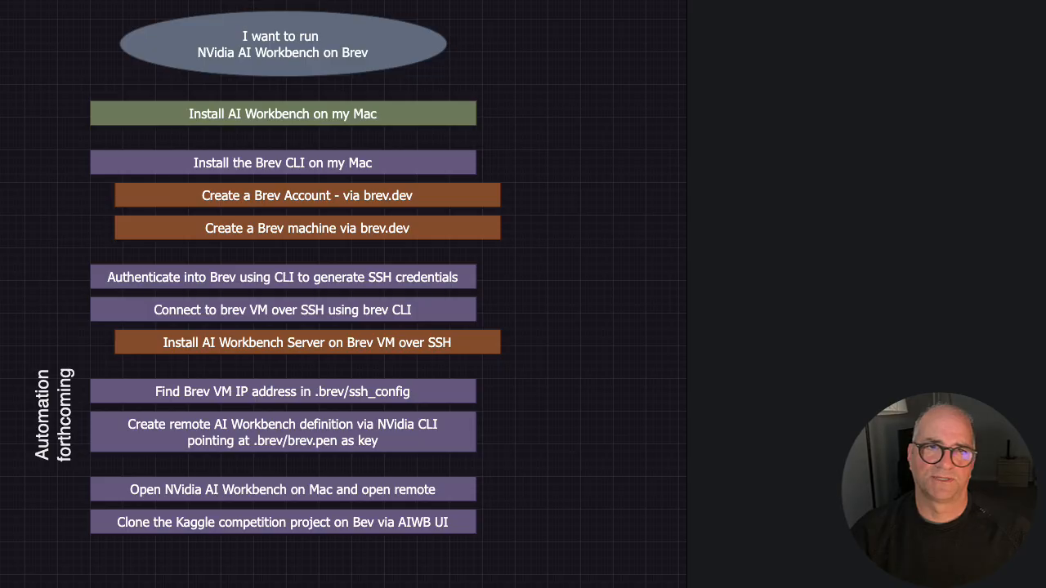
pyautogui.click(122, 192)
pyautogui.click(193, 126)
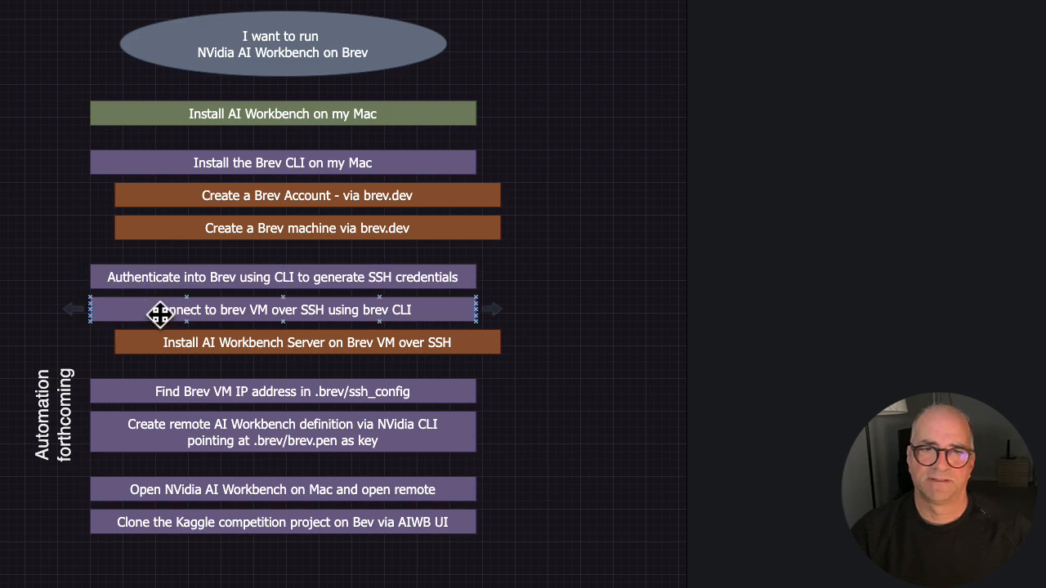
pyautogui.doubleClick(134, 320)
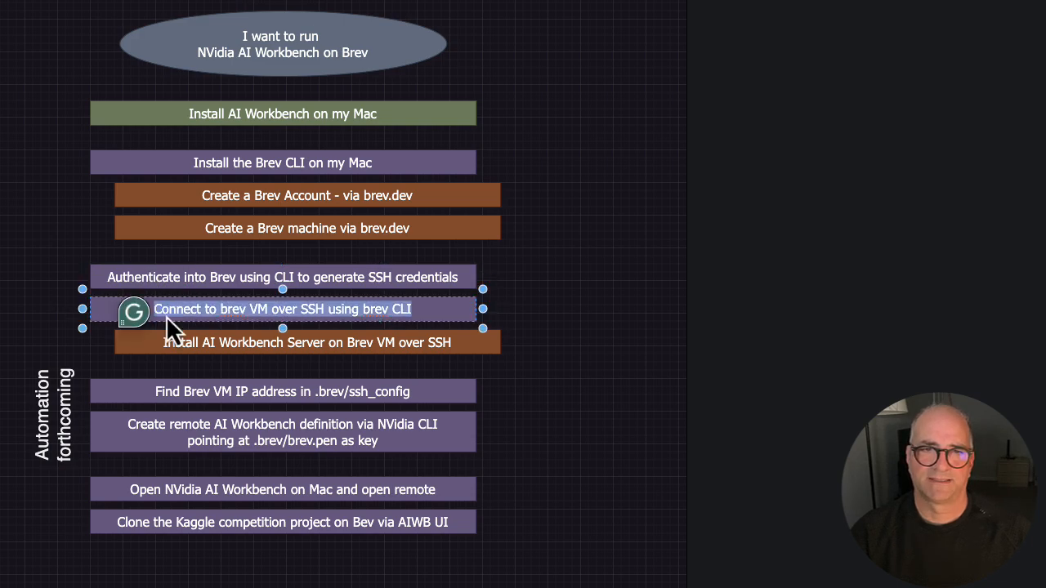
pyautogui.click(60, 321)
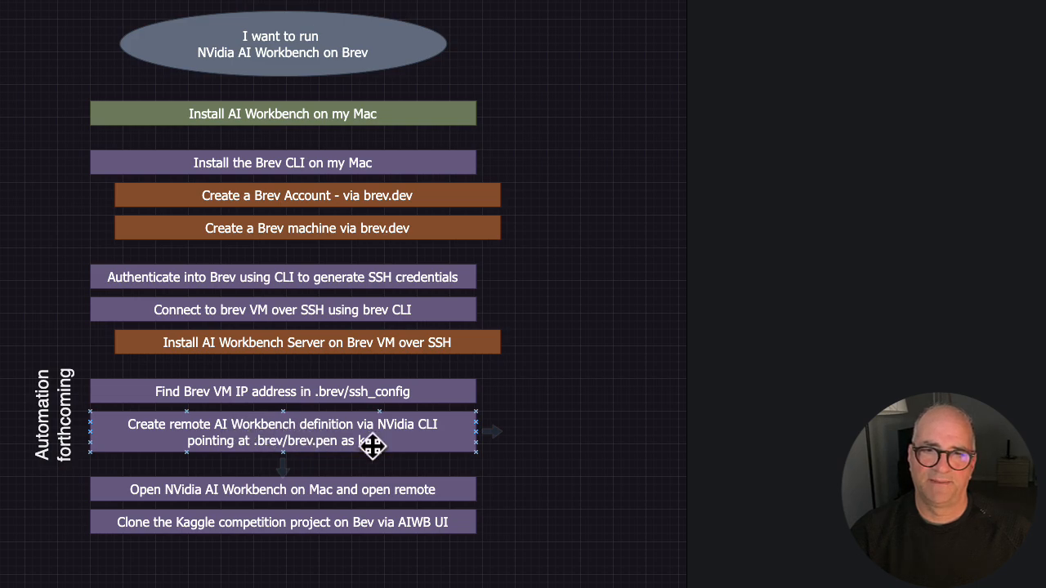
pyautogui.click(239, 438)
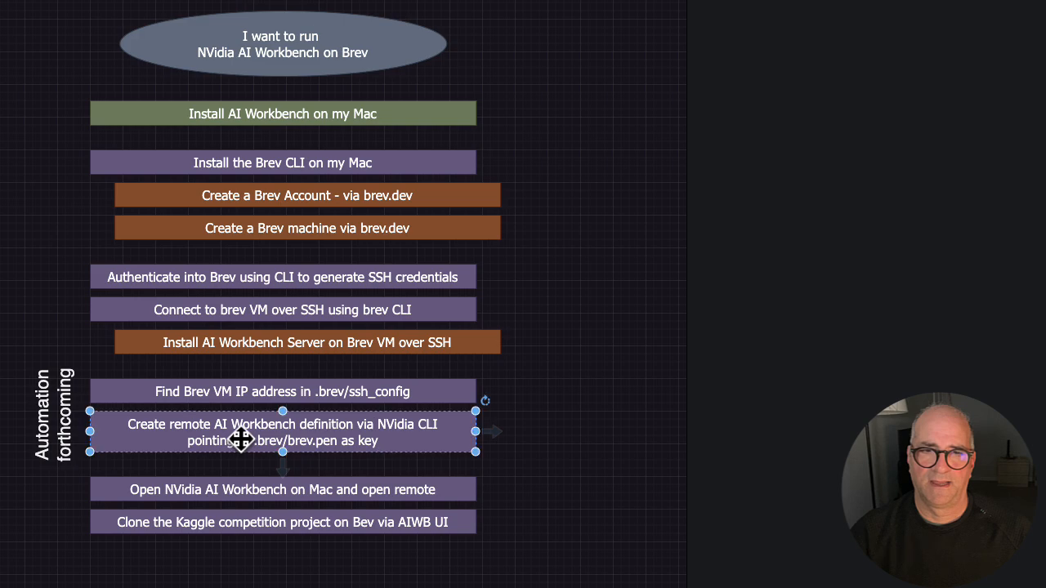
pyautogui.doubleClick(241, 439)
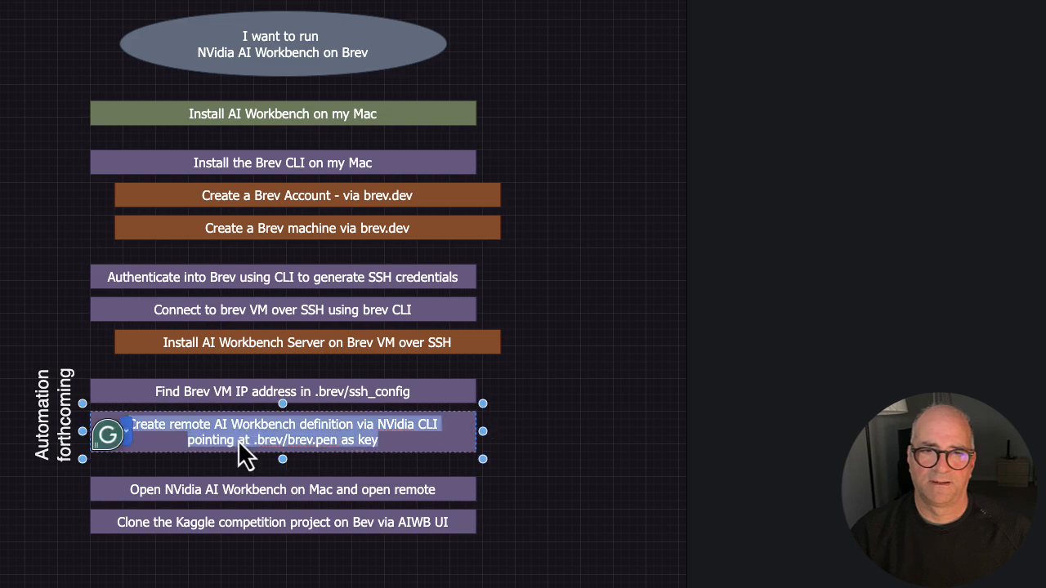
# Insert "using the IP address and" before "pointing at .brev/brev.pen as key" in the remote AI Workbench definition box.
pyautogui.click(189, 448)
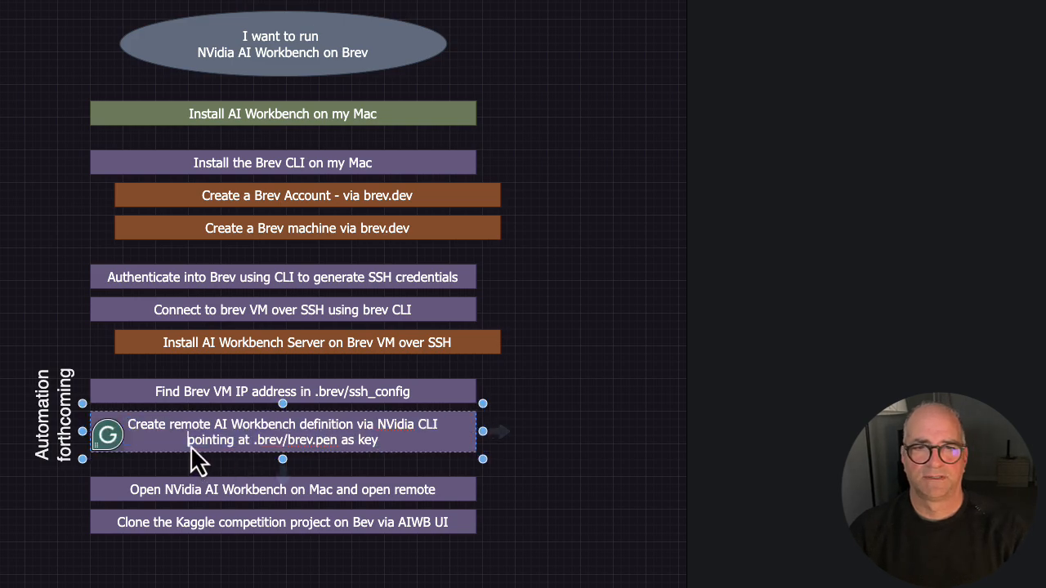
pyautogui.write('using the IP address and')
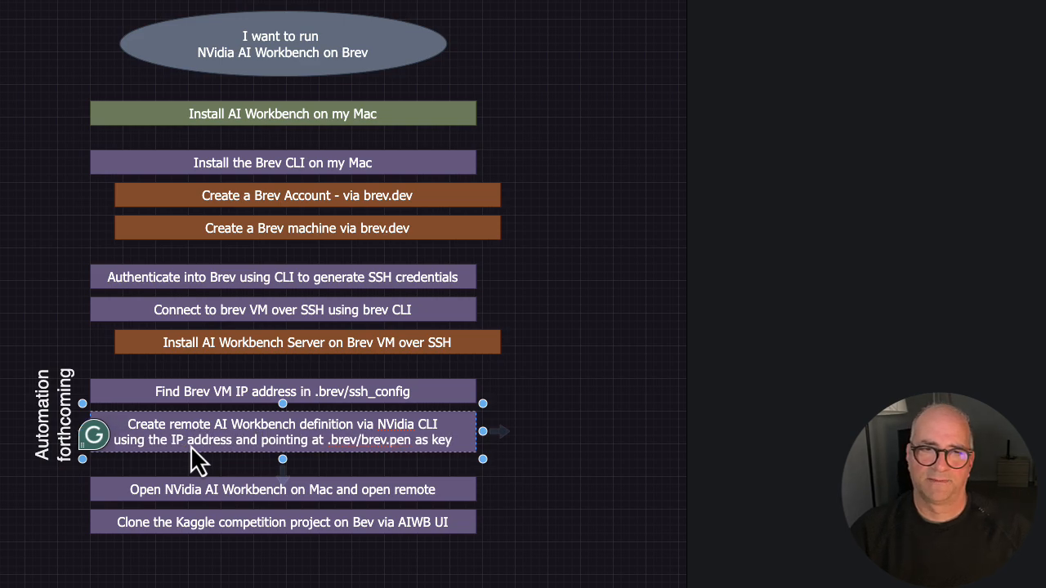
pyautogui.click(48, 550)
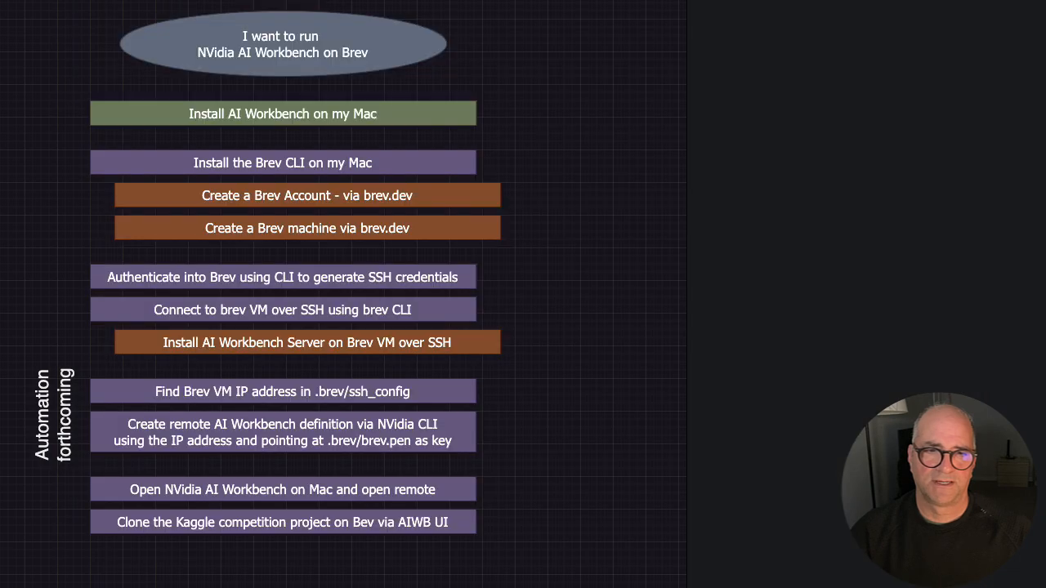
# Duplicate the "Clone the Kaggle competition project" box directly below it and replace its text with "Built the container and started the environment".
pyautogui.click(318, 531)
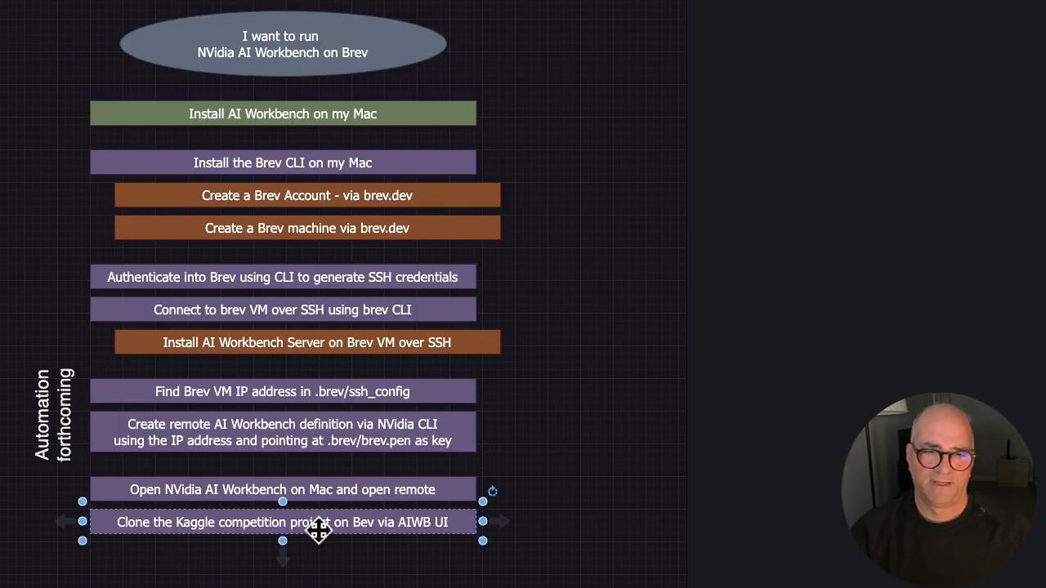
pyautogui.moveTo(318, 531)
pyautogui.mouseDown()
pyautogui.moveTo(326, 539)
pyautogui.moveTo(257, 564)
pyautogui.moveTo(257, 553)
pyautogui.mouseUp()
pyautogui.write('Built and')
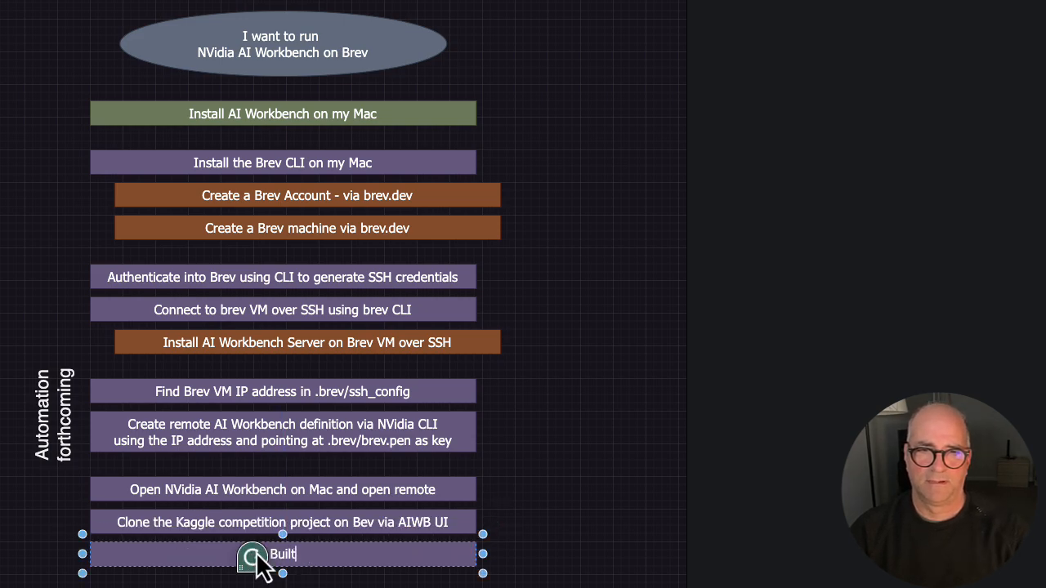
pyautogui.press('BackSpace')
pyautogui.press('BackSpace')
pyautogui.press('BackSpace')
pyautogui.press('BackSpace')
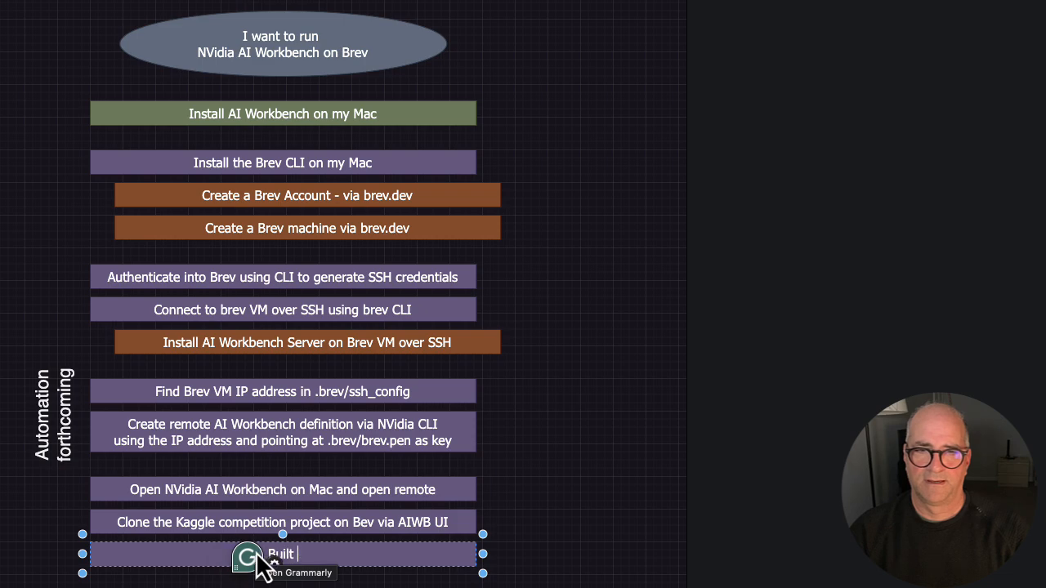
pyautogui.write('the container and ')
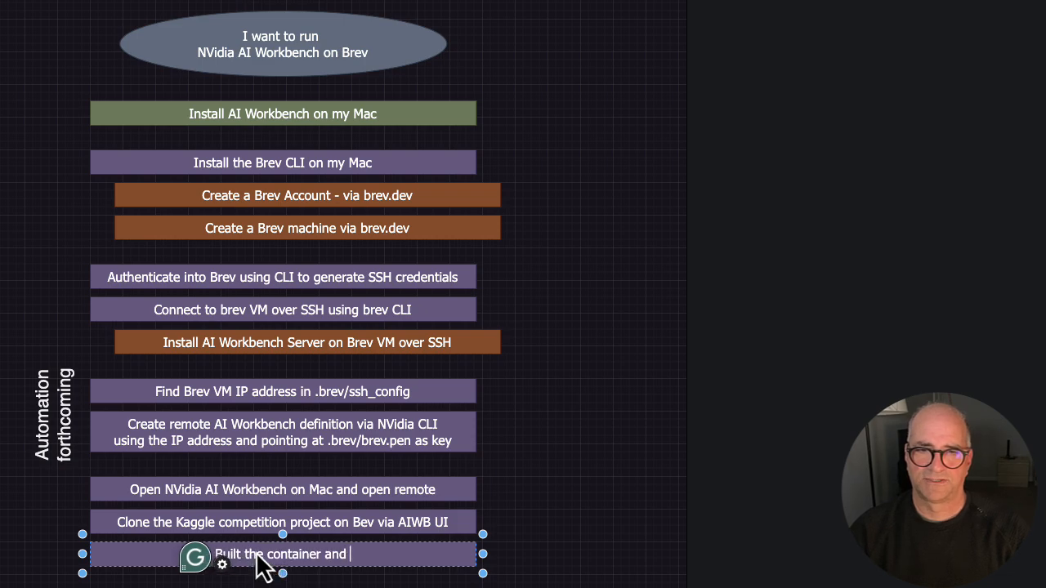
pyautogui.write('started the environment')
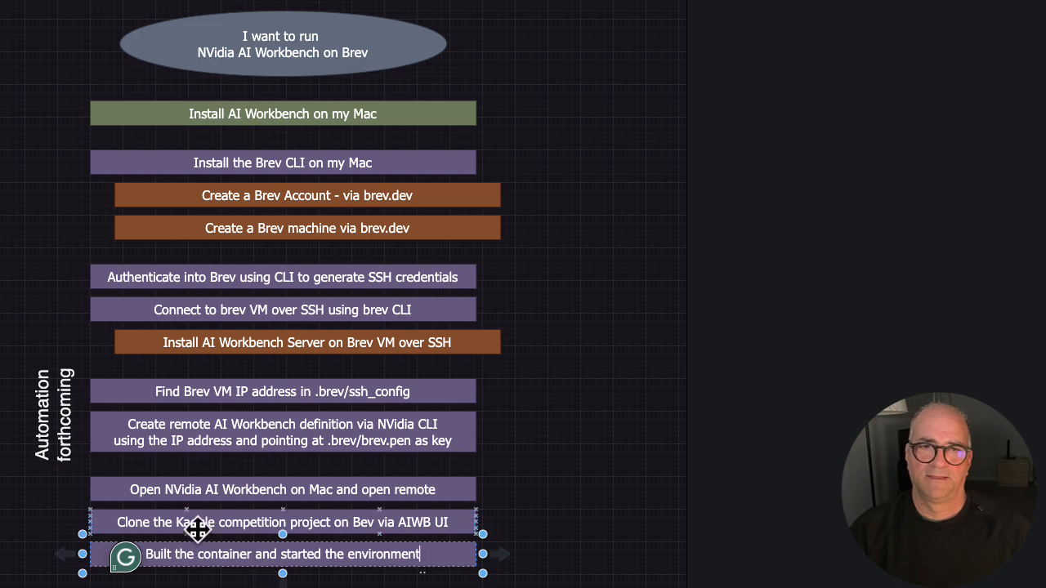
pyautogui.scroll(1, 463, 463)
pyautogui.scroll(-2, 463, 460)
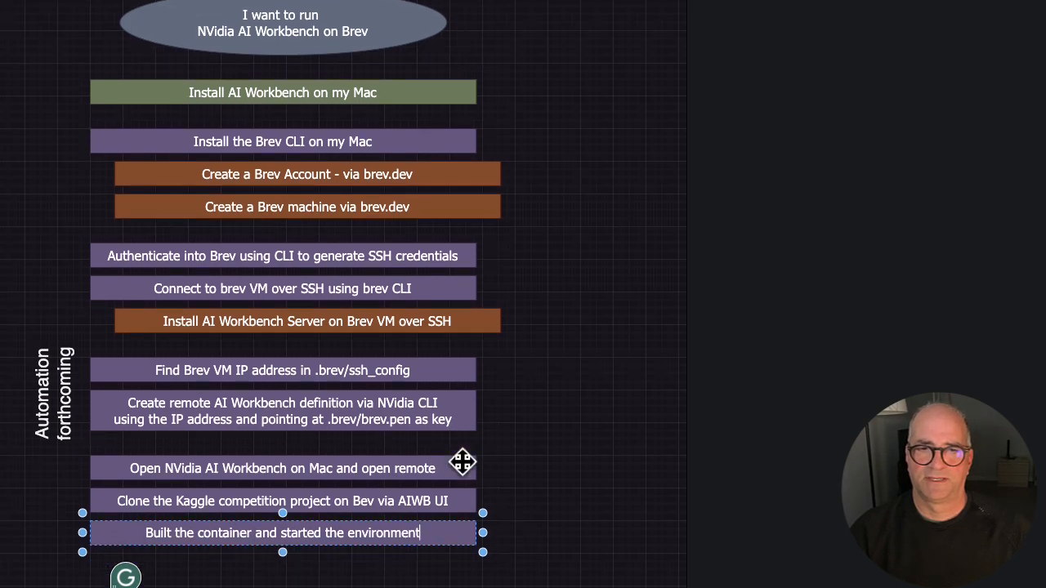
pyautogui.click(259, 584)
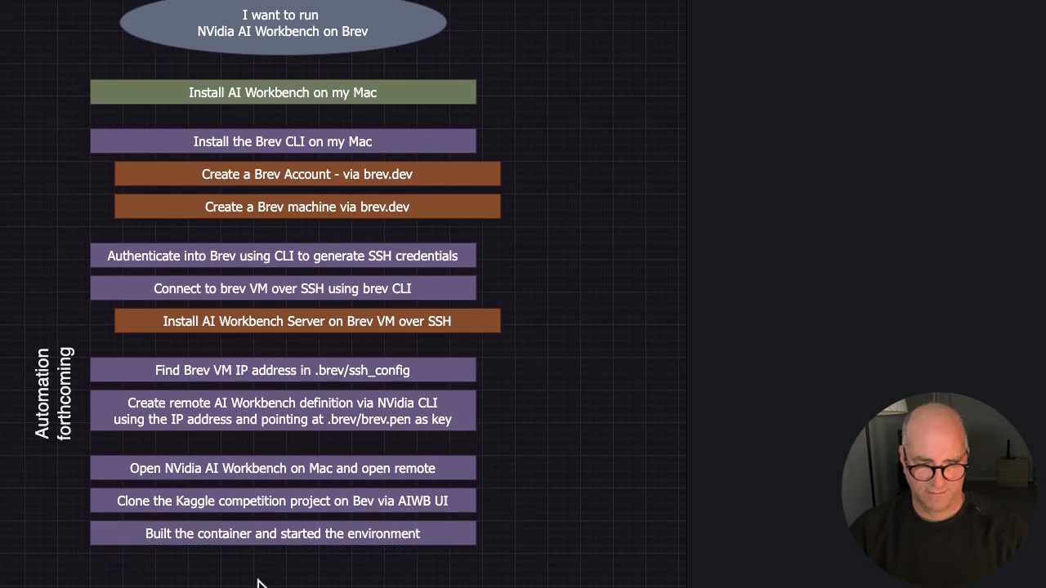
# Paste another copy of the box below the container box and change its text to "Opened Jupyter Notebook from that brev machine with our browser".
pyautogui.press('super+v')
pyautogui.moveTo(304, 529); pyautogui.dragTo(286, 569)
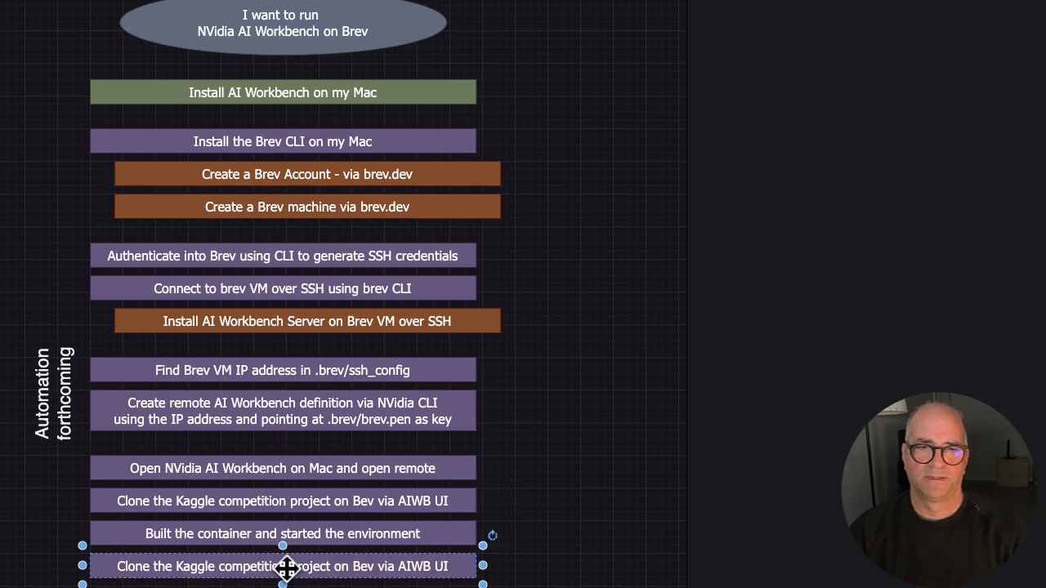
pyautogui.write('Opened ')
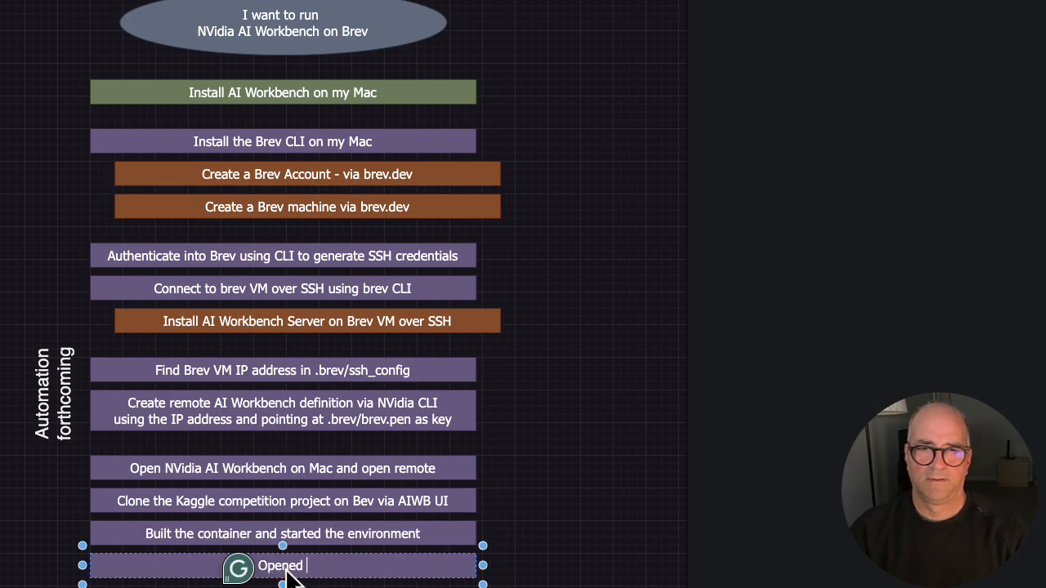
pyautogui.write('Jupy')
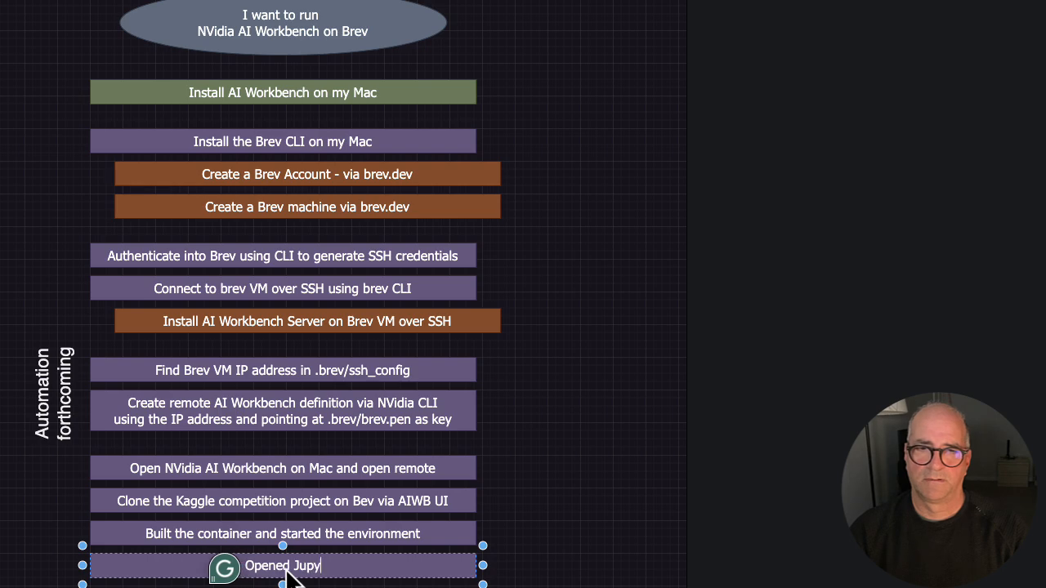
pyautogui.write('ter N')
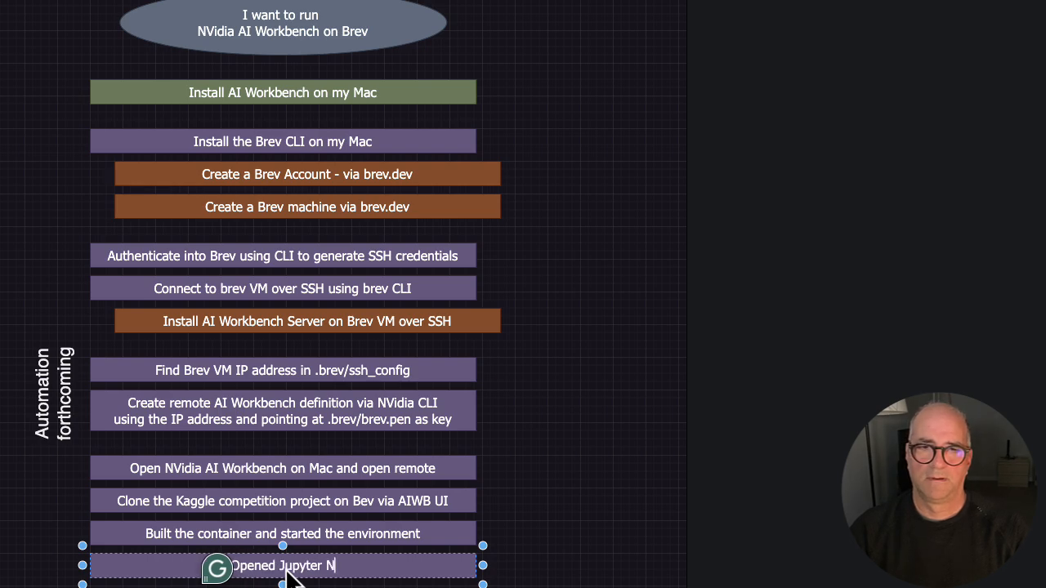
pyautogui.write('otebook from tha')
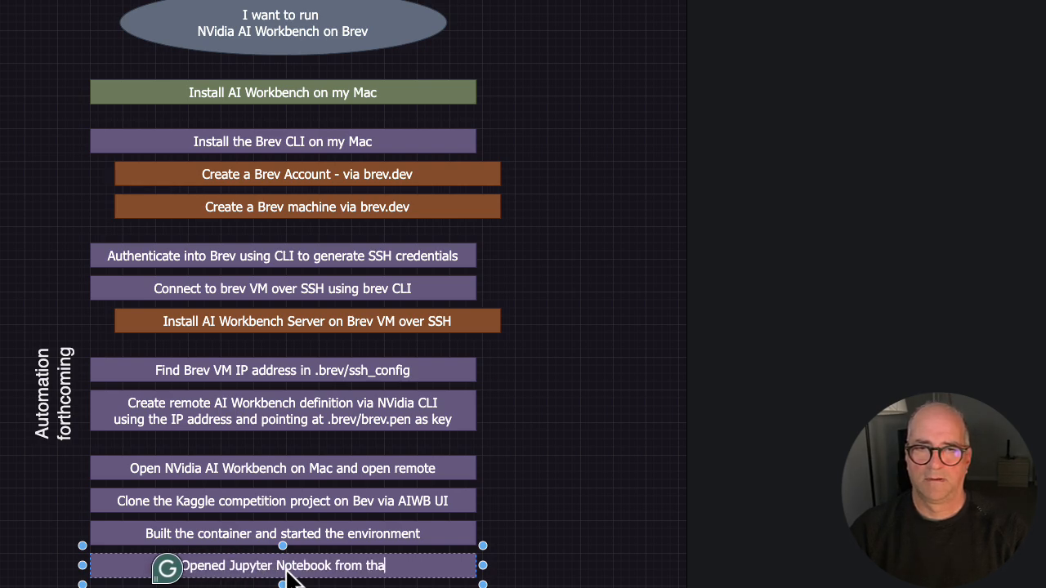
pyautogui.write('t brev m')
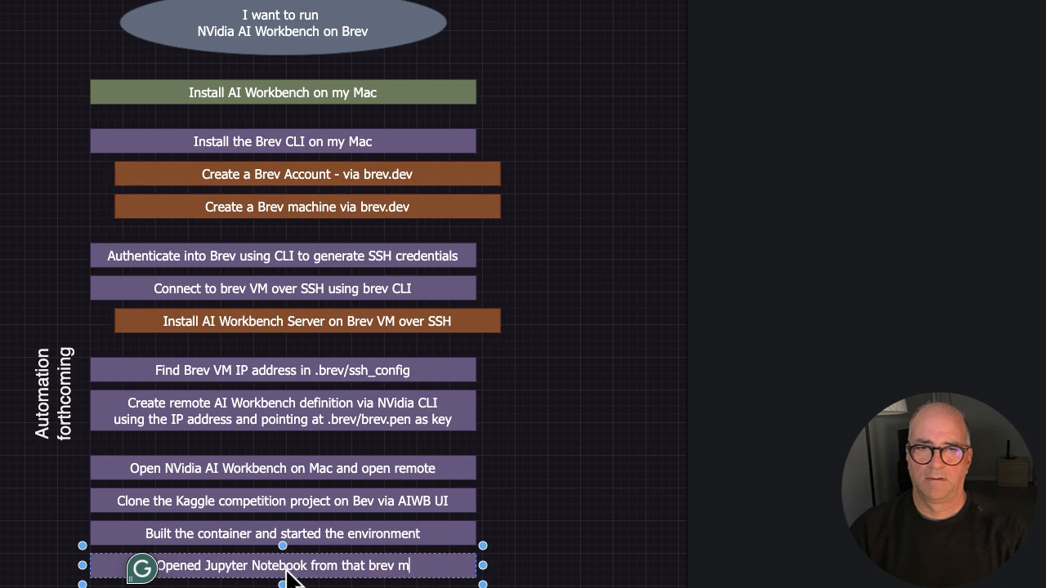
pyautogui.write('ach')
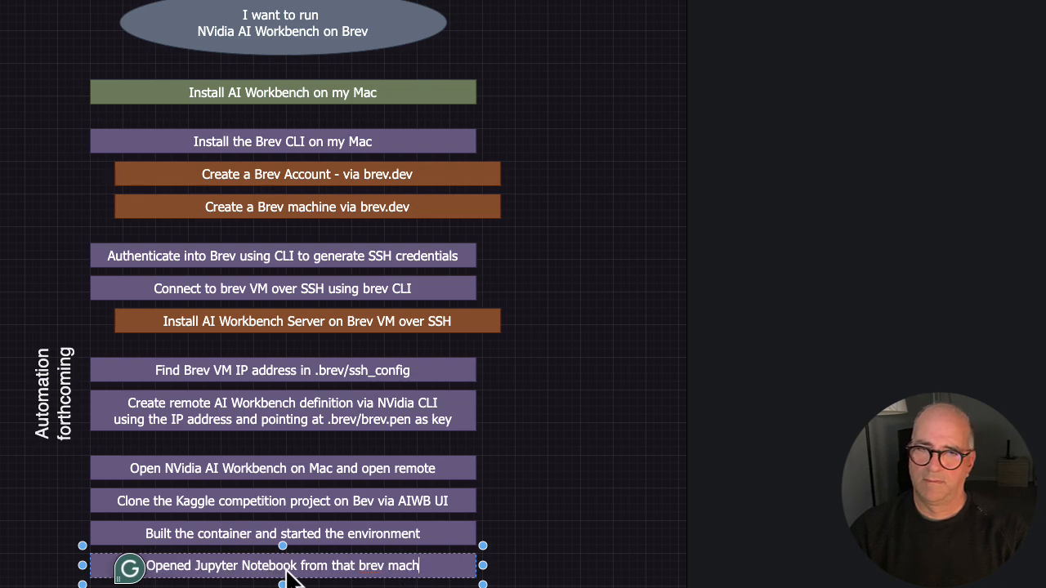
pyautogui.write('ine with our browser')
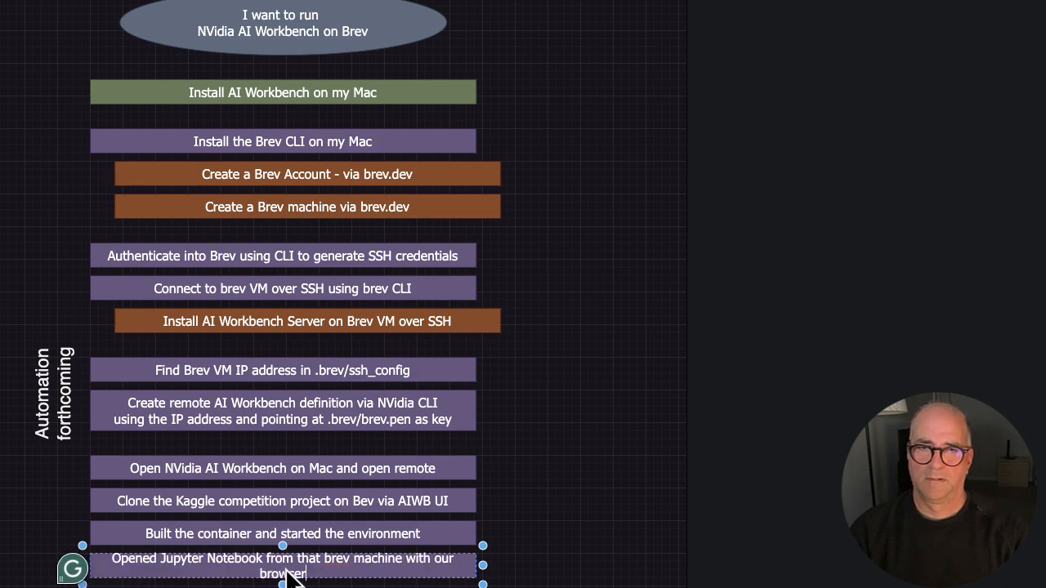